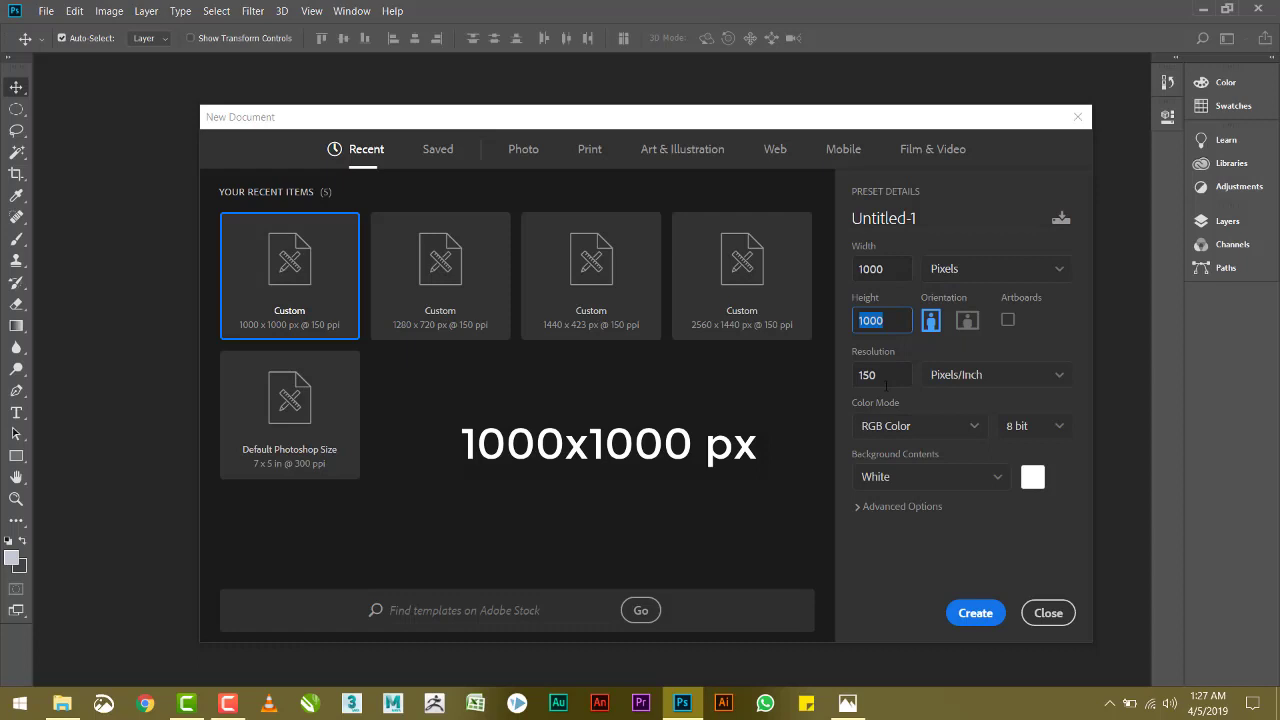
- Set the new 1000 x 1000 px document's resolution to 150 ppi
click(878, 377)
- Create the 1000 x 1000 px, 150 ppi white Untitled-1 canvas
click(976, 613)
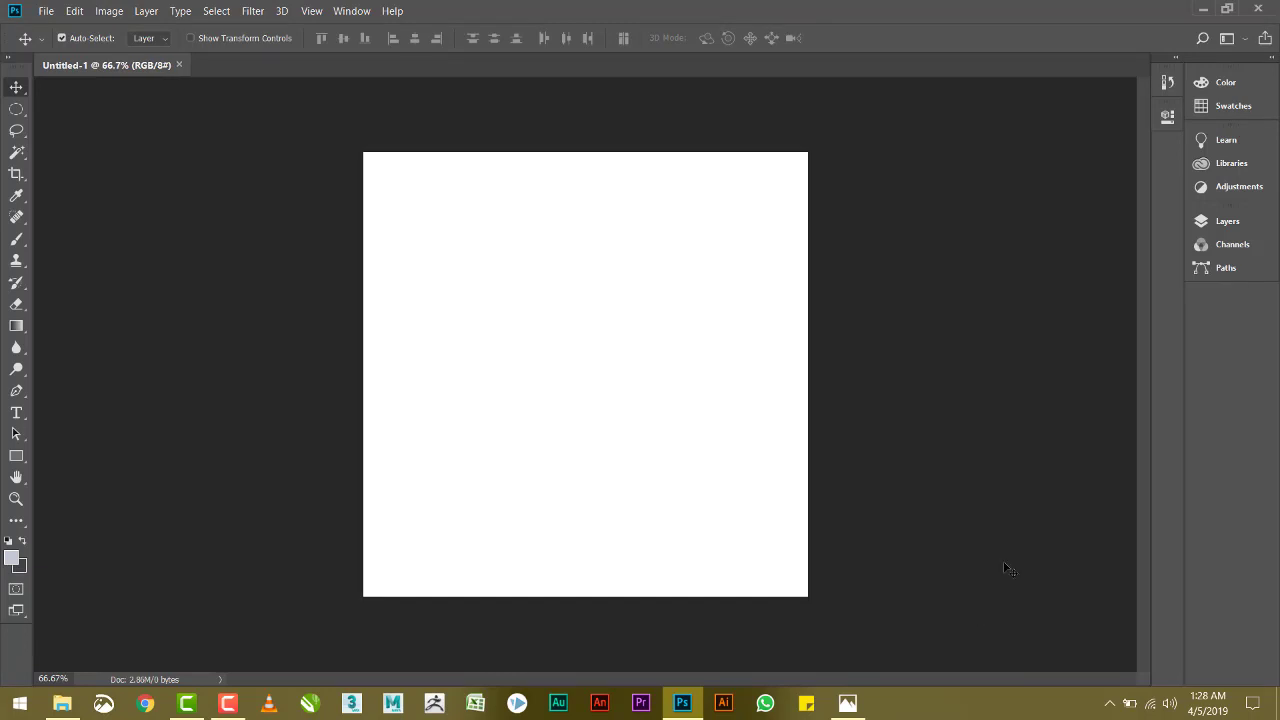
- Fill the canvas with dark blue #0e3952 as the foreground colour
click(14, 560)
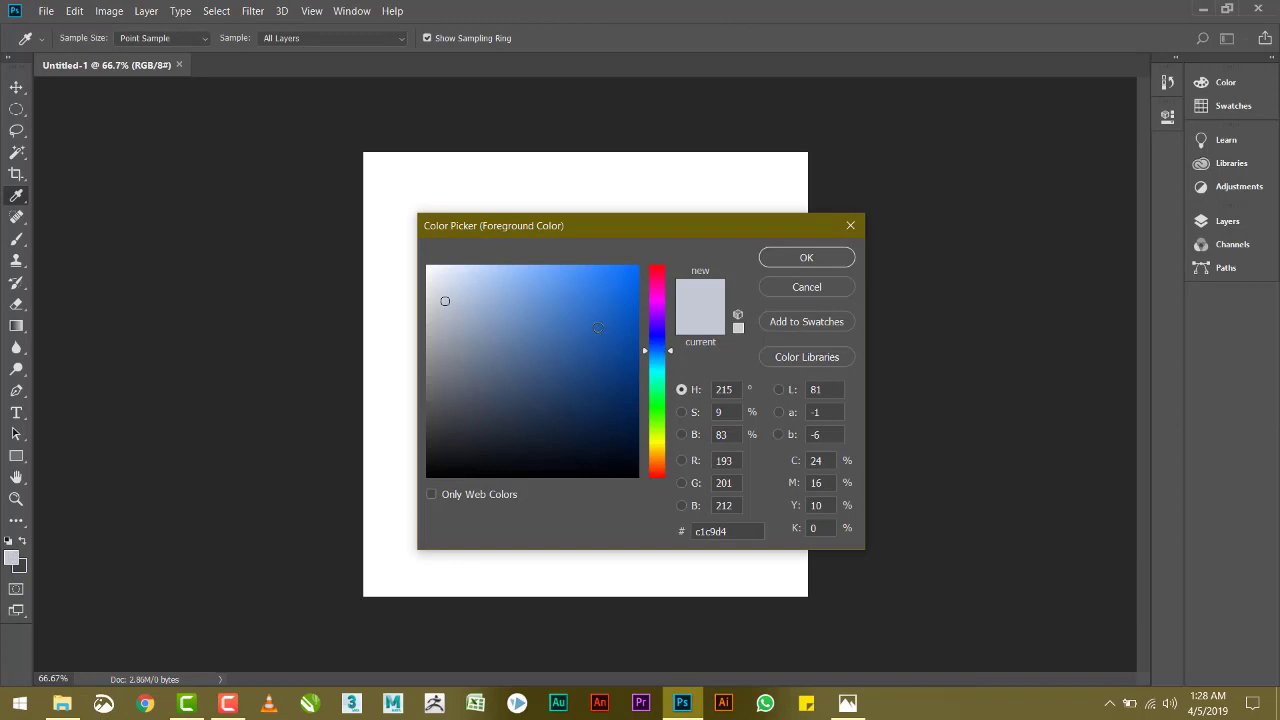
drag(602, 393, 610, 378)
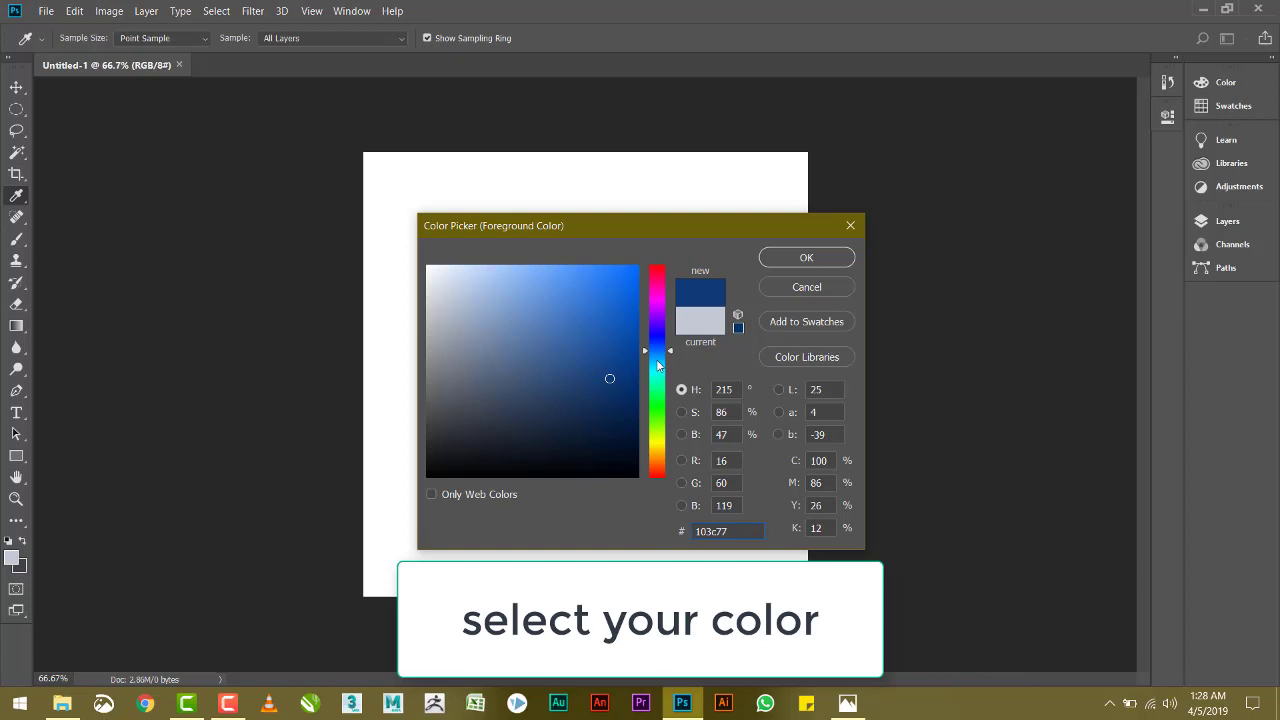
mouse_move(659, 343)
mouse_down()
mouse_move(657, 383)
mouse_move(603, 409)
mouse_up()
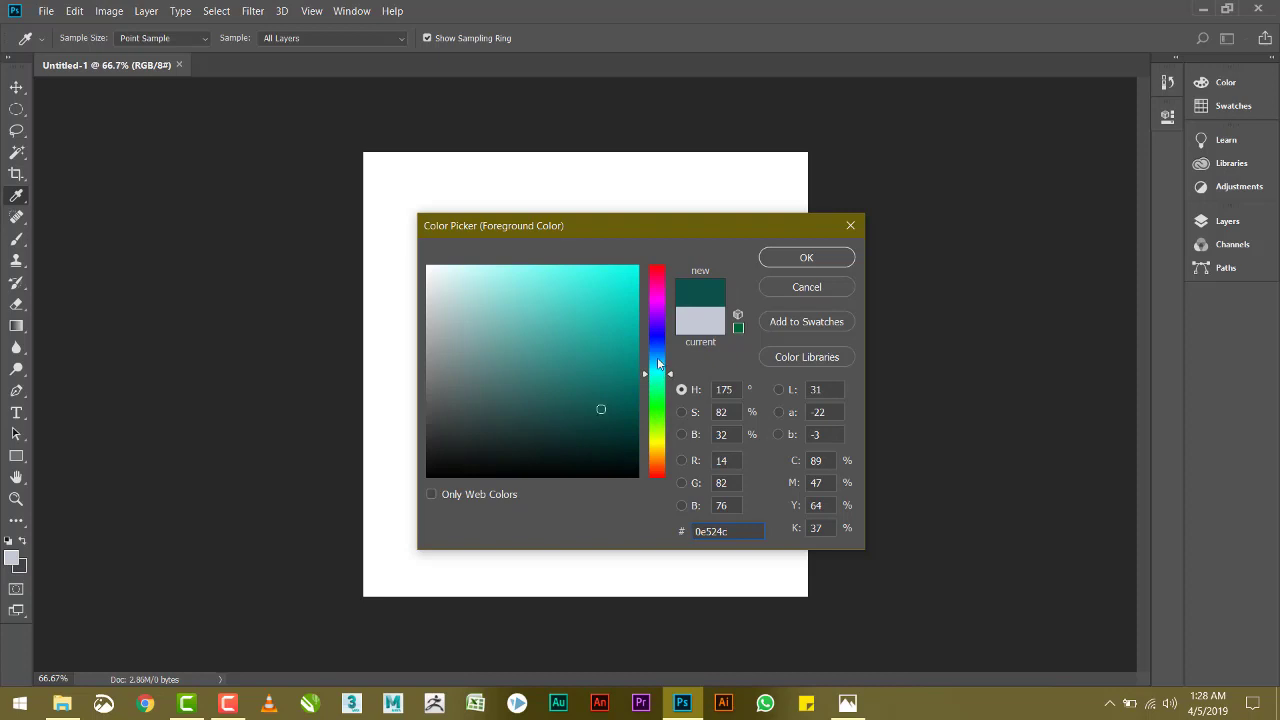
drag(657, 357, 655, 345)
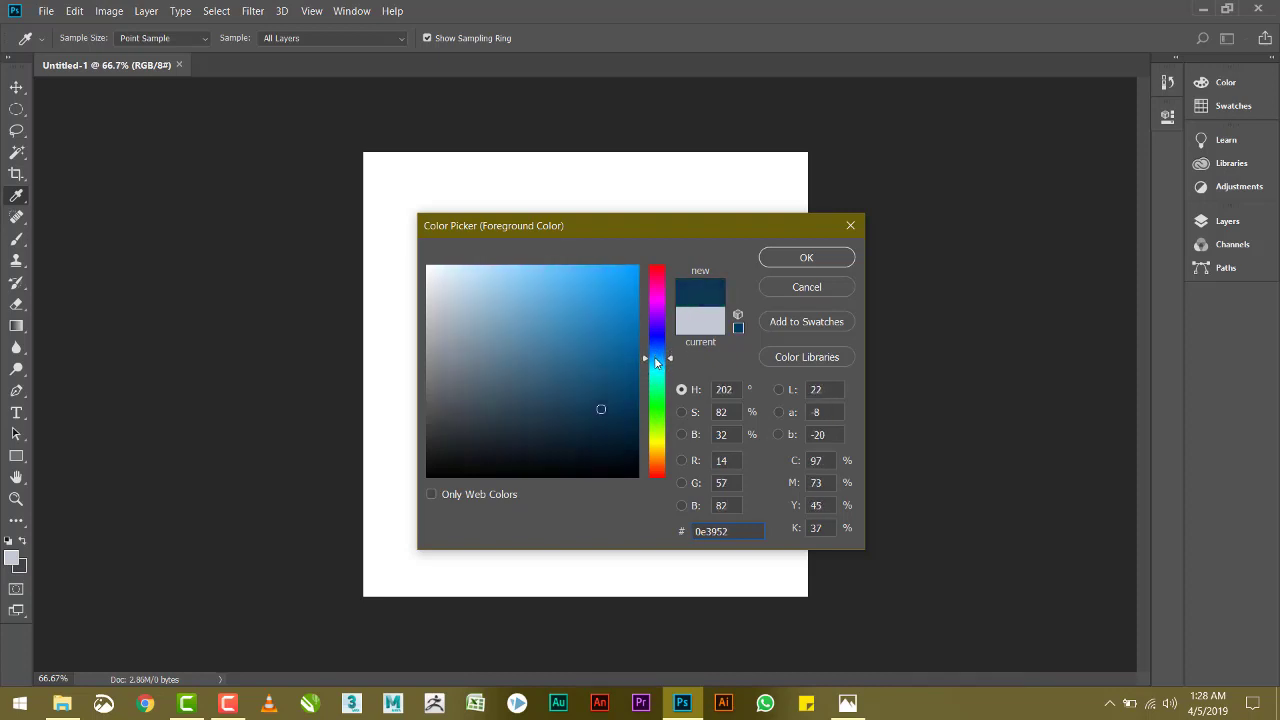
click(810, 260)
key(v)
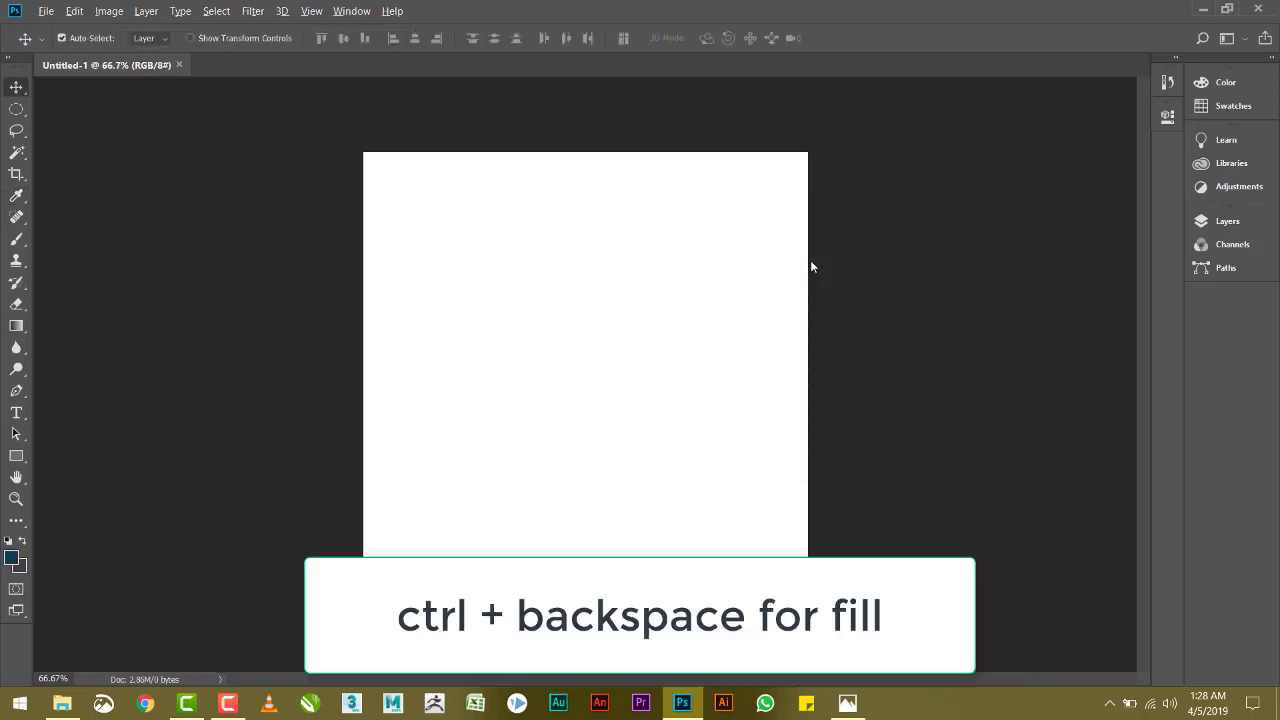
key(ctrl+BackSpace)
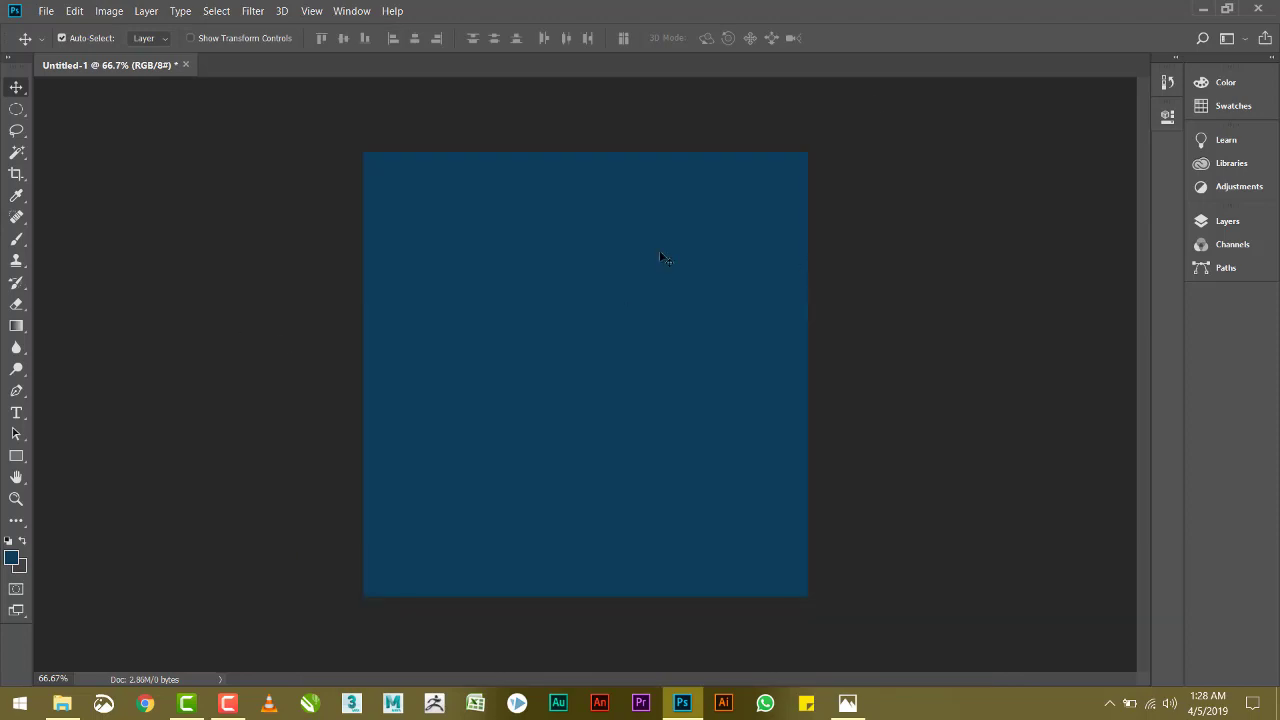
- Drag the square-lines pattern image from the Images folder onto the canvas
click(62, 703)
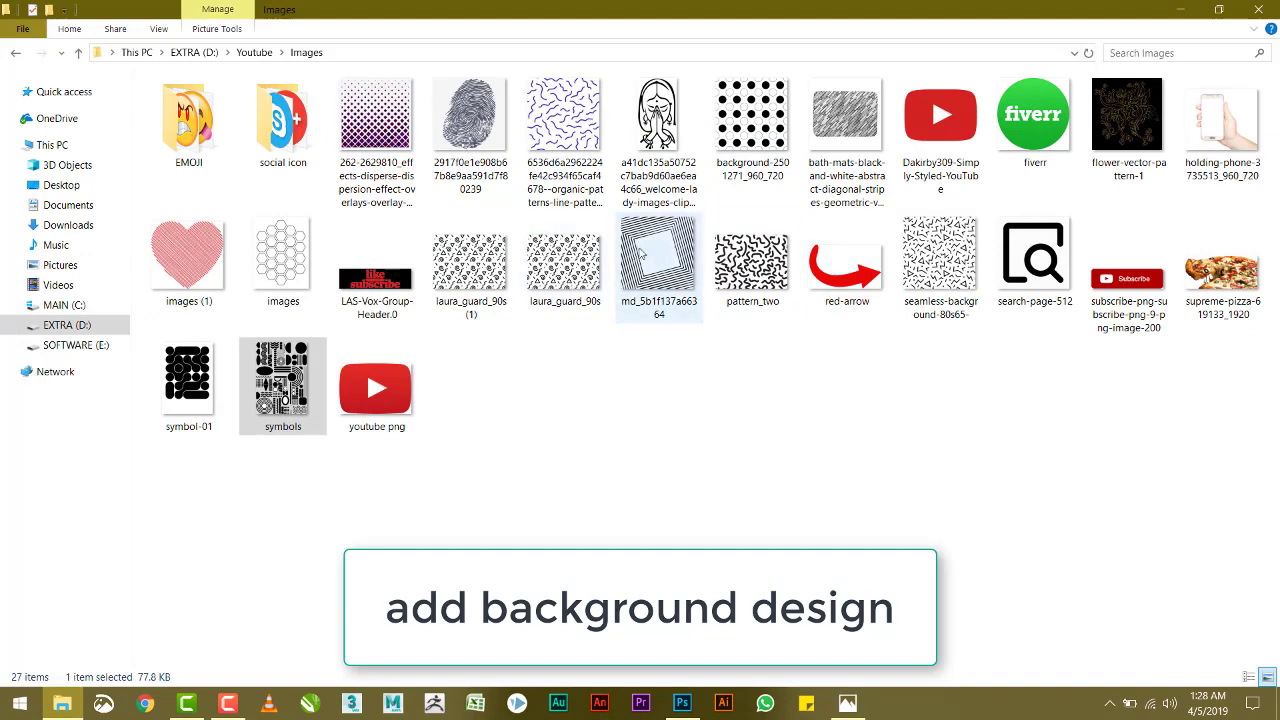
drag(642, 252, 651, 374)
key(alt+Tab)
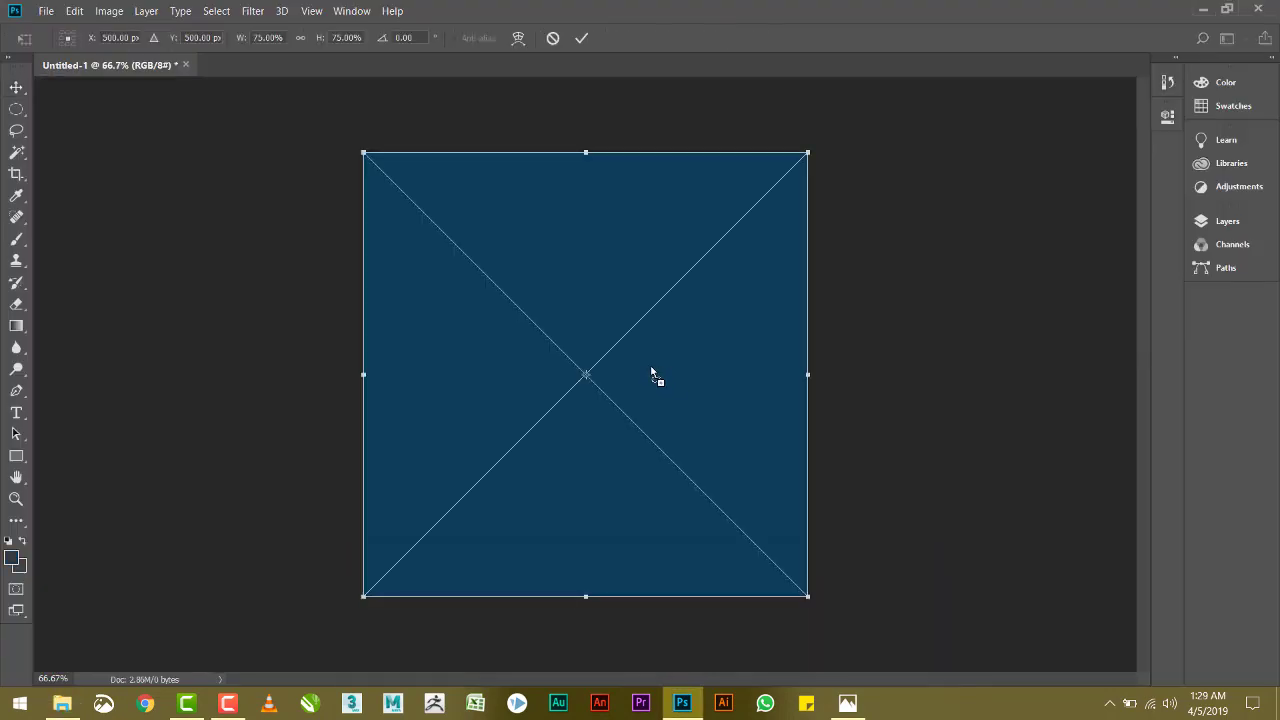
- Commit the placed pattern and lower its layer opacity to 9%
key(Return)
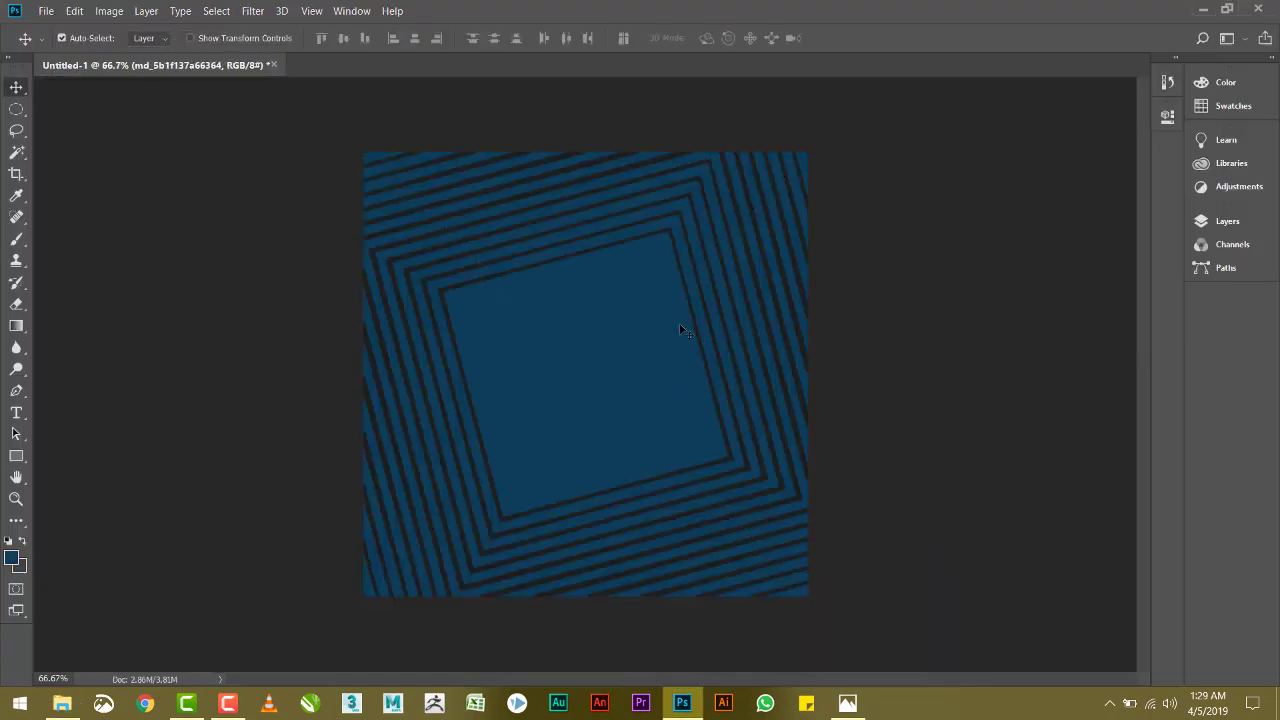
click(1222, 221)
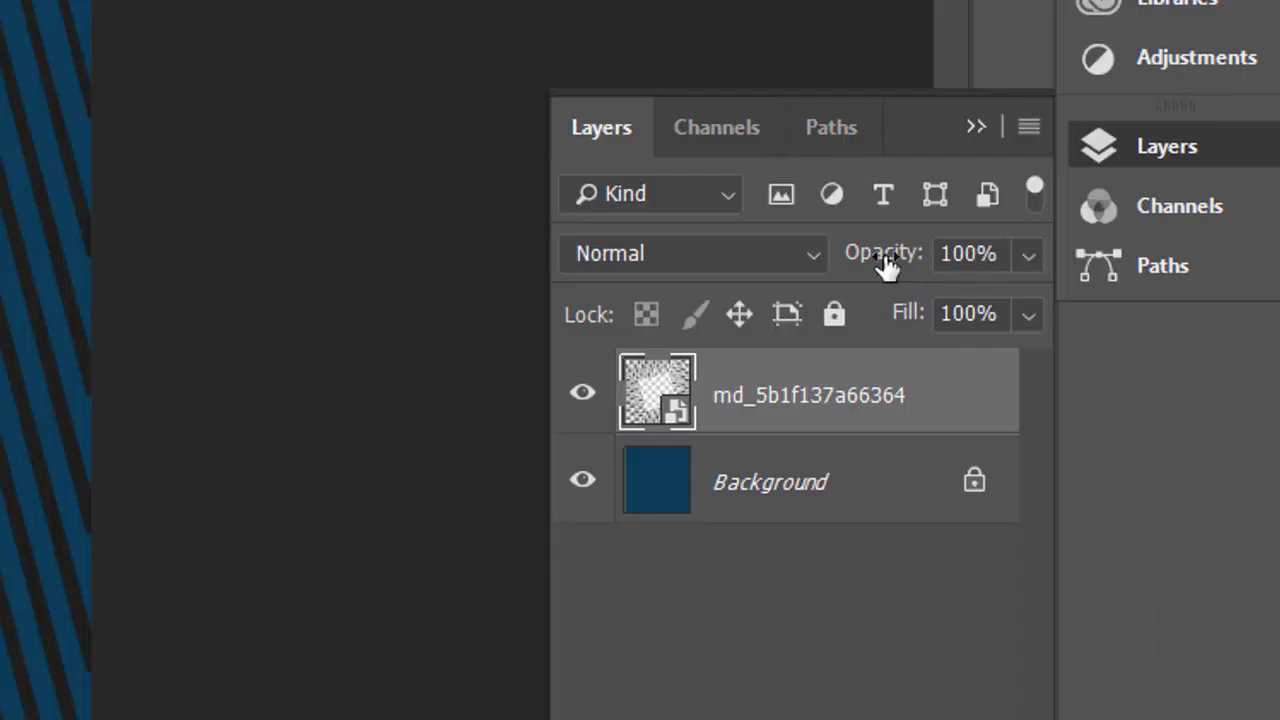
drag(880, 266, 677, 262)
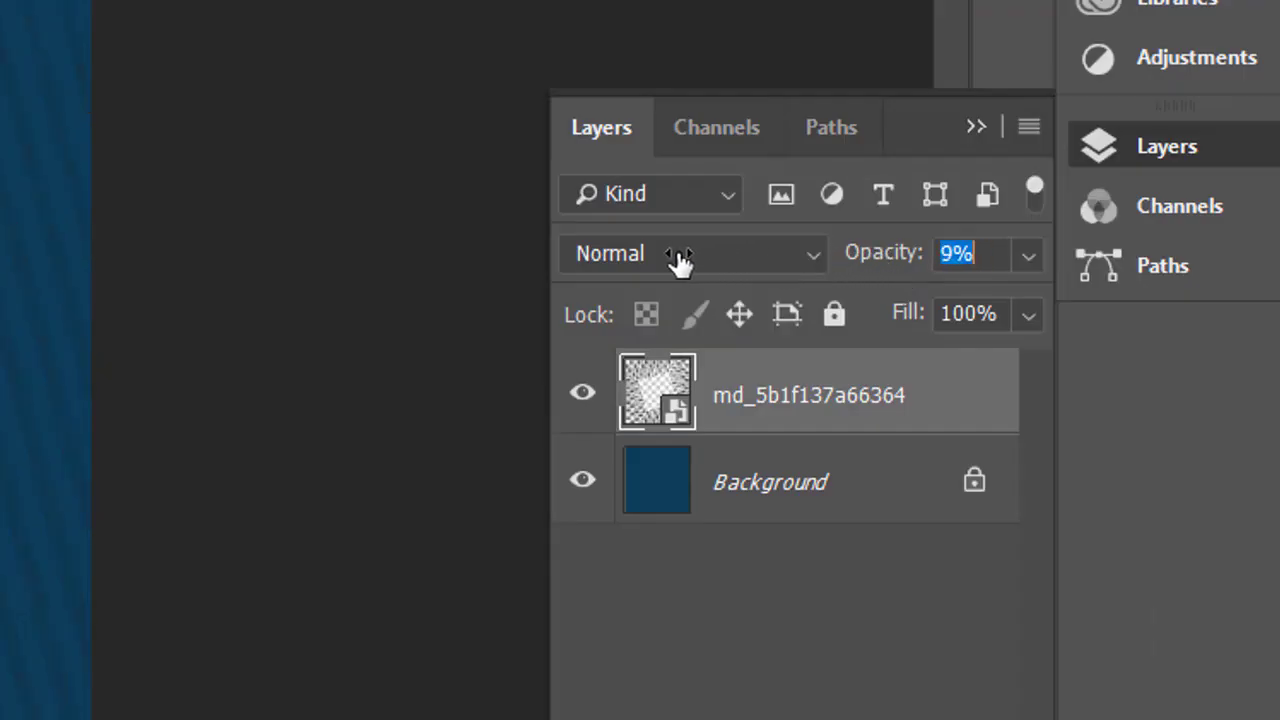
key(Return)
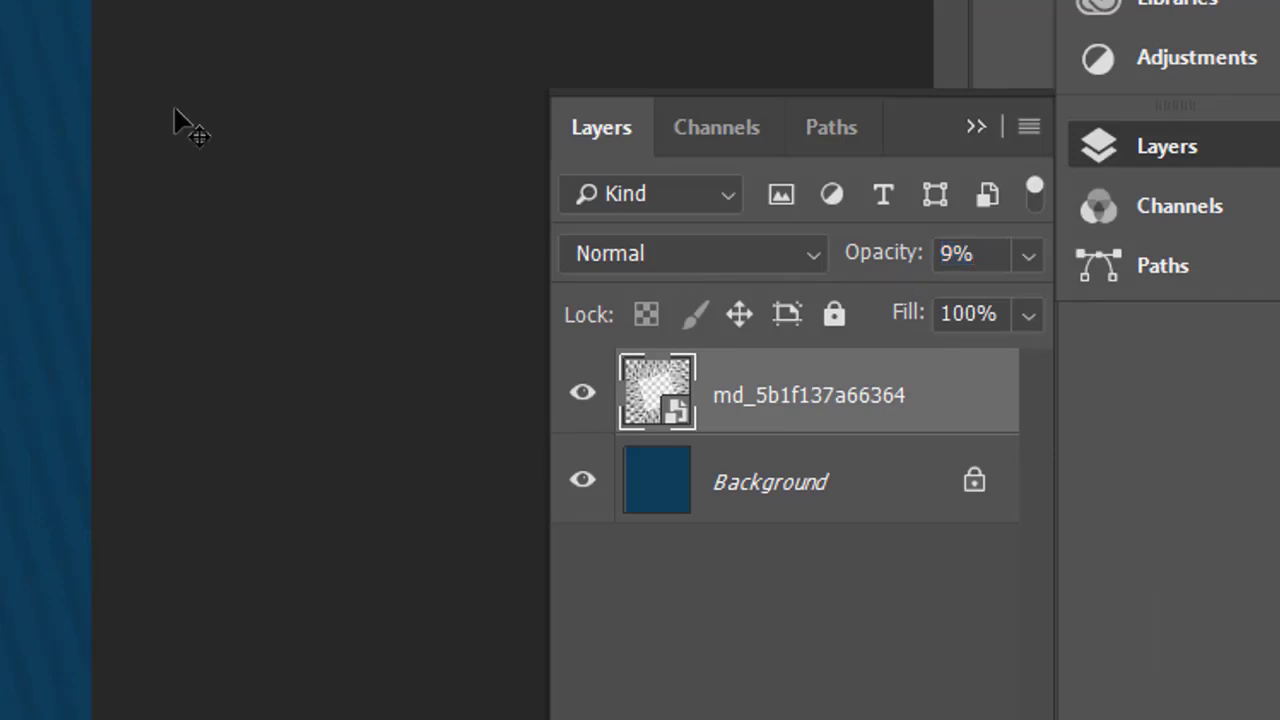
click(226, 53)
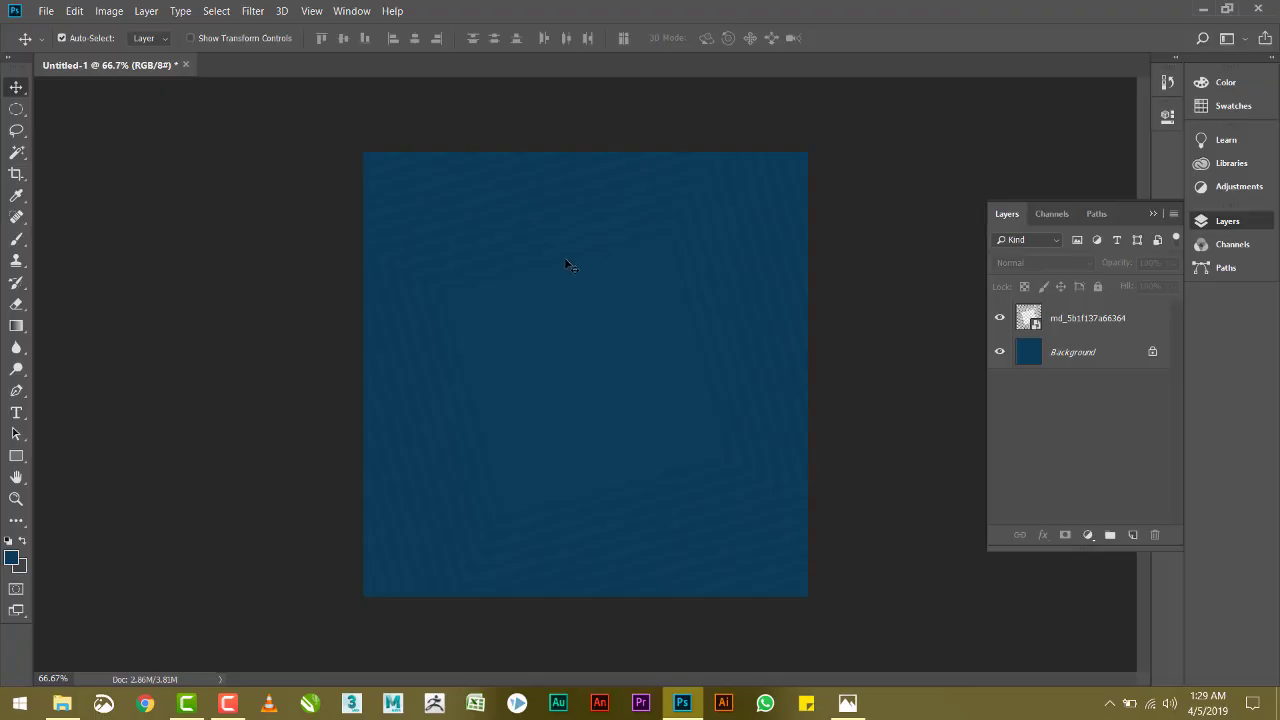
key(t)
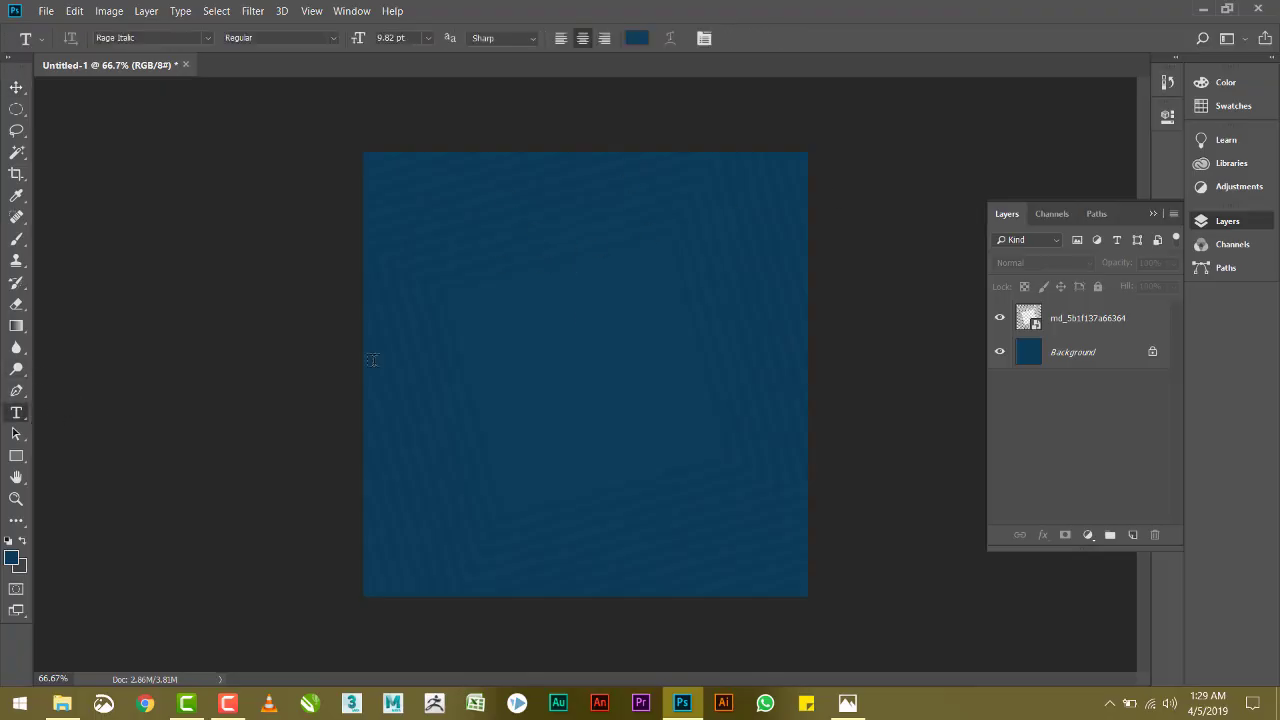
- Add the word 'youtube' in 60 pt Rage Italic, coloured light grey #dee0e2
click(602, 304)
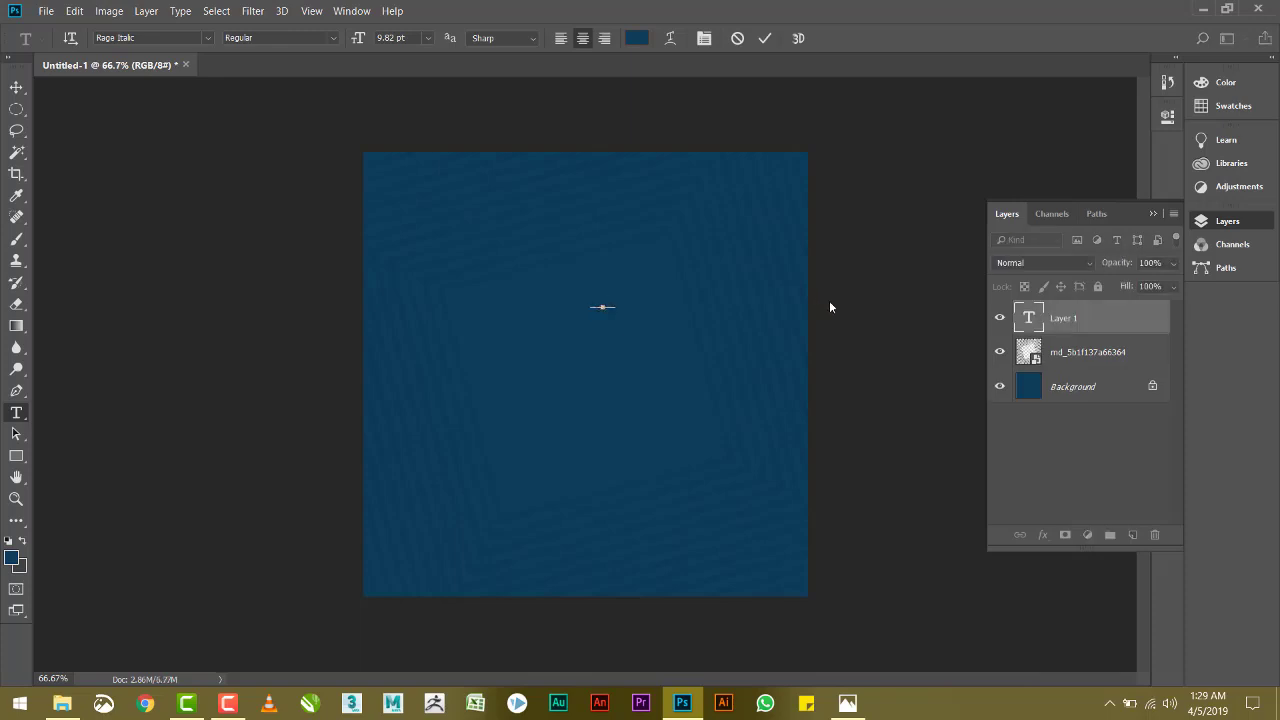
key(ctrl+a)
click(429, 38)
click(387, 239)
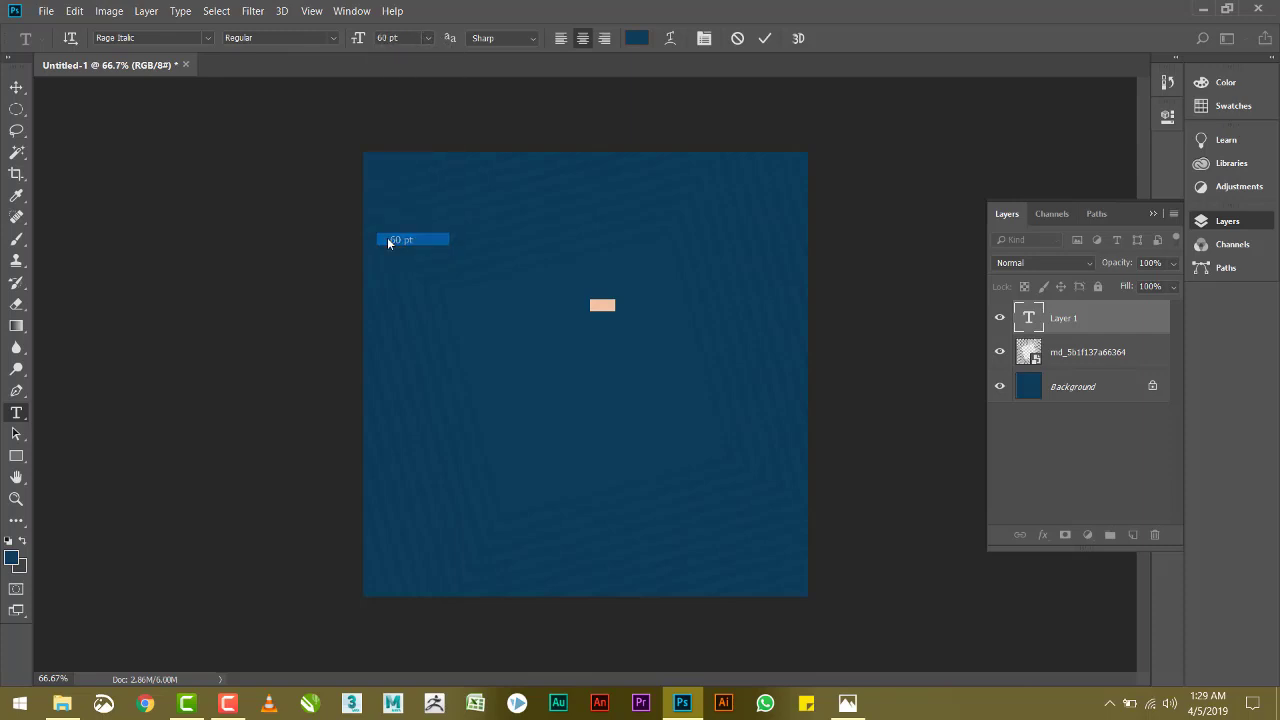
click(638, 40)
click(435, 298)
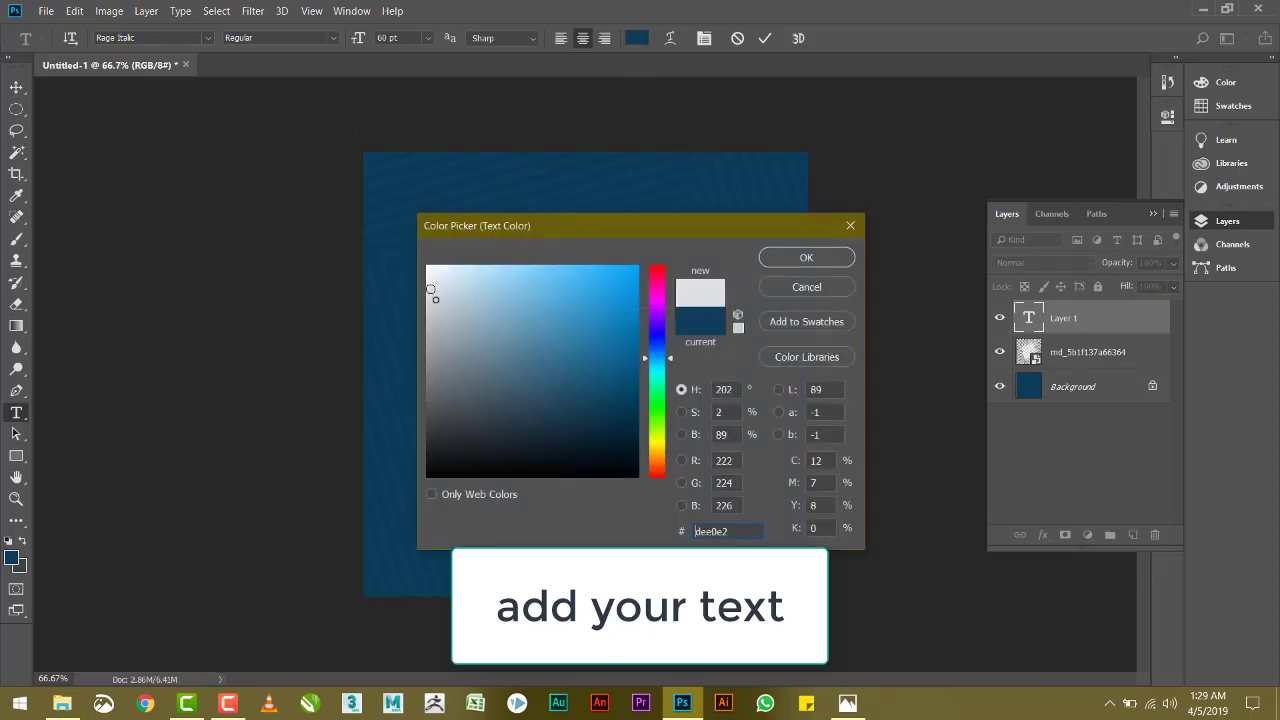
click(806, 257)
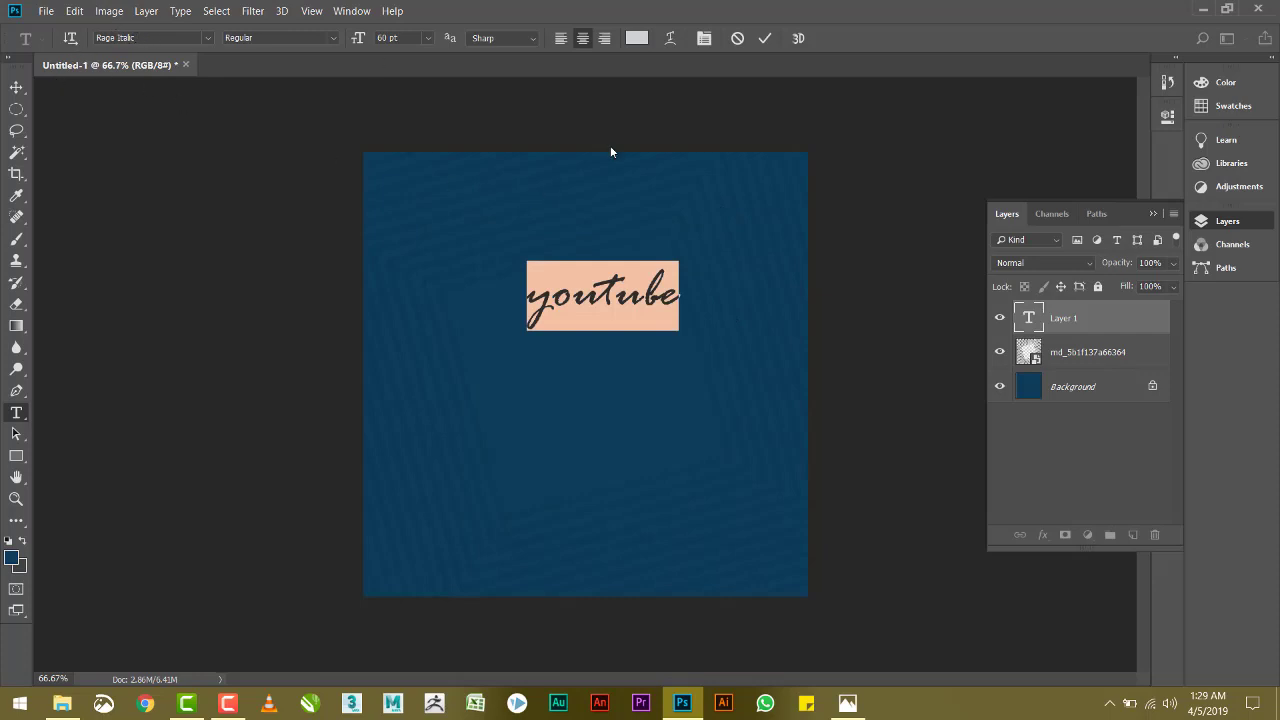
click(16, 88)
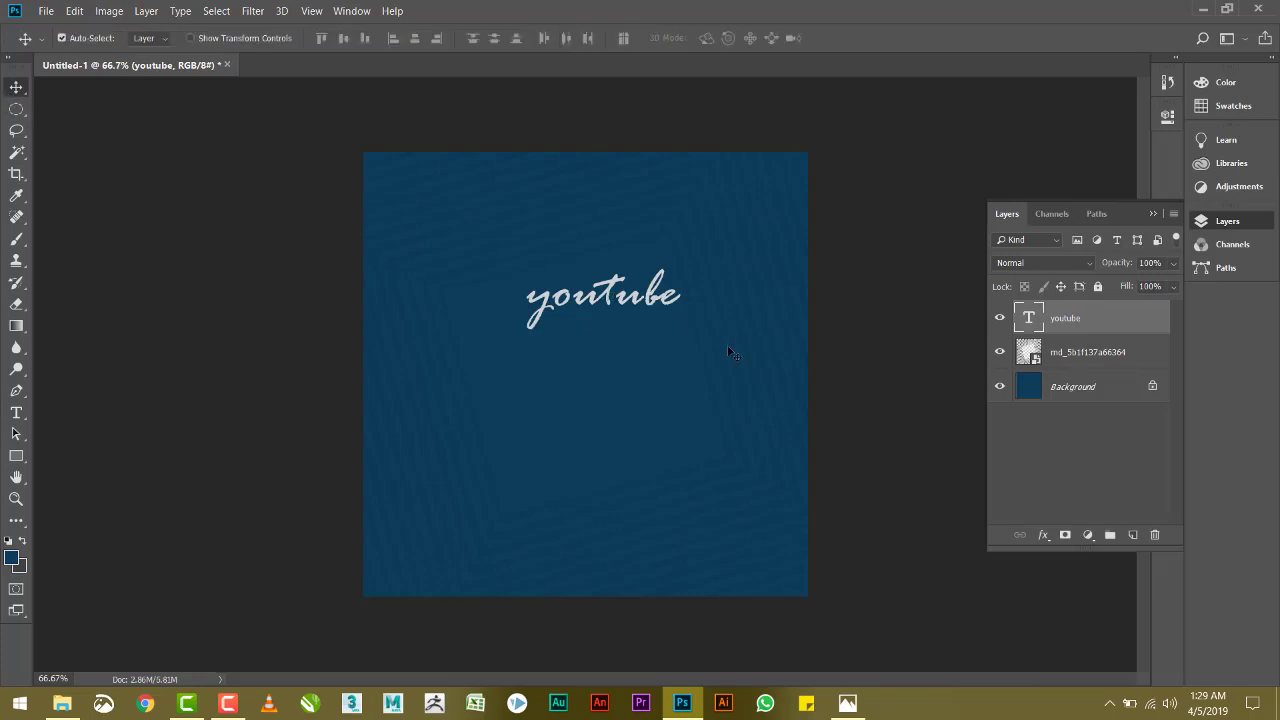
- Move the youtube text near the top and scale it down to about 61%
drag(601, 302, 578, 180)
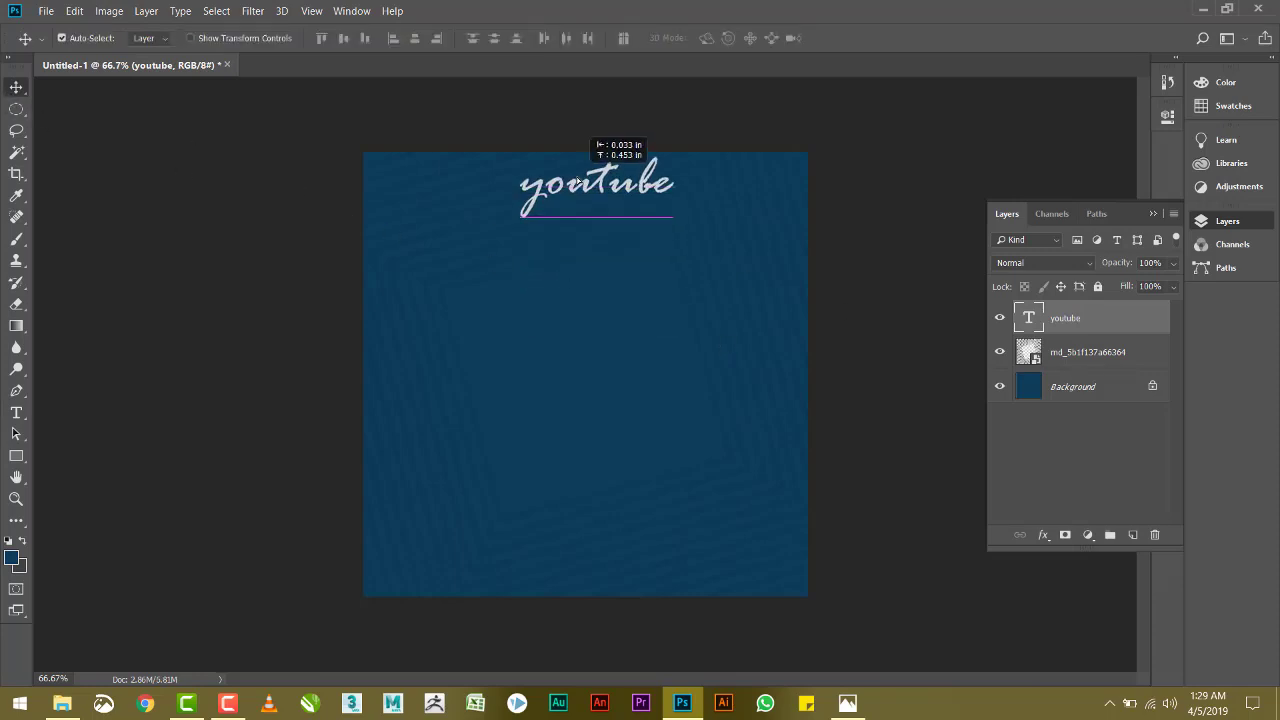
key(ctrl+t)
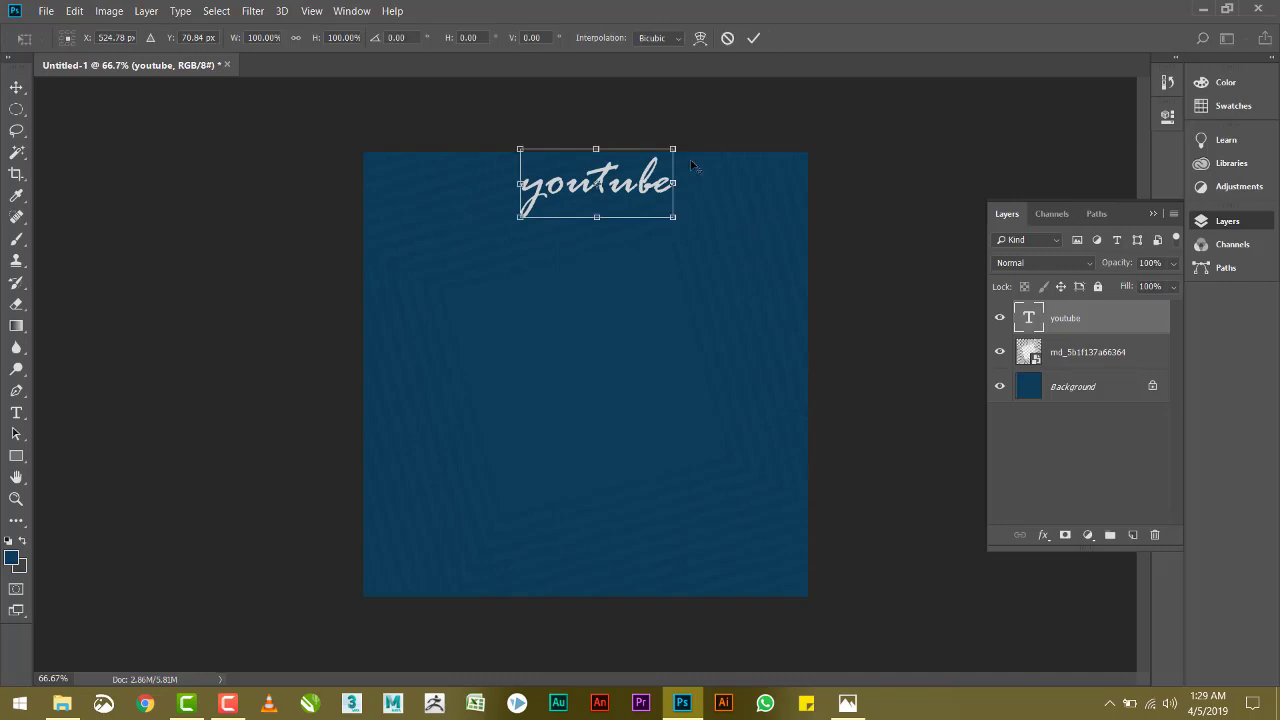
drag(675, 149, 644, 160)
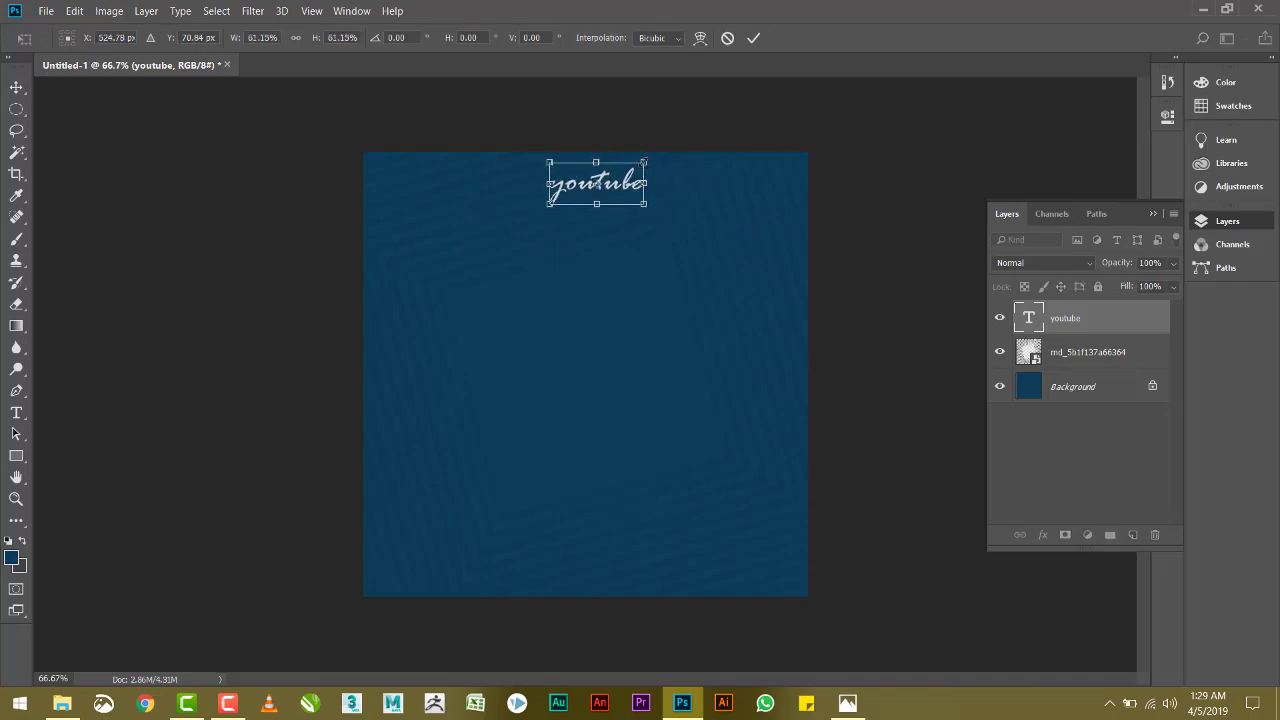
key(Return)
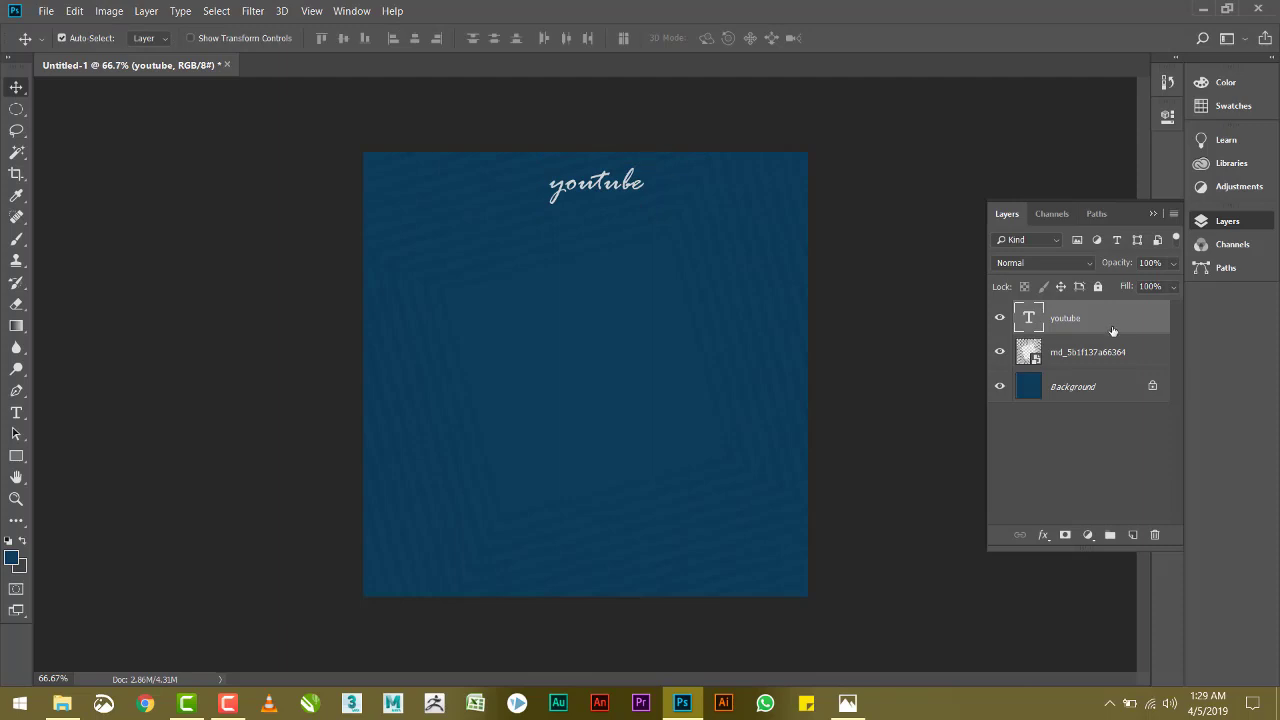
- Centre the youtube text horizontally against the Background layer
key(ctrl)
click(1068, 390)
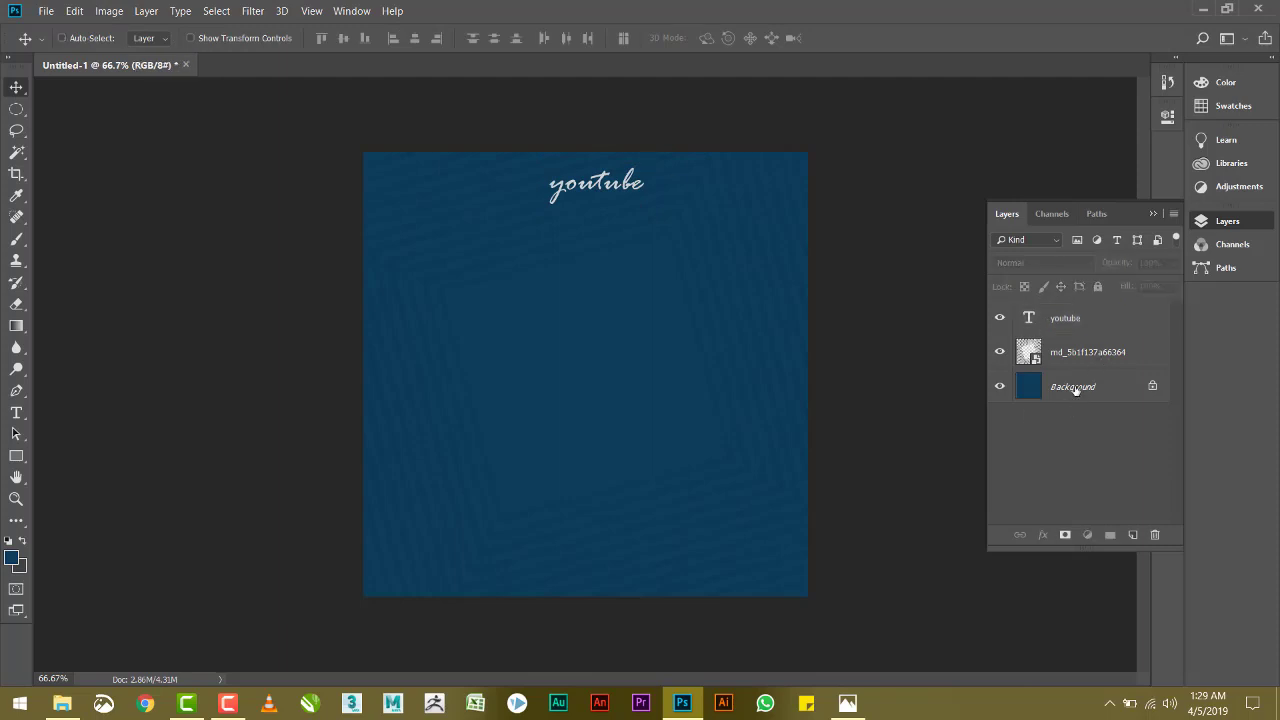
ctrl+click(1064, 322)
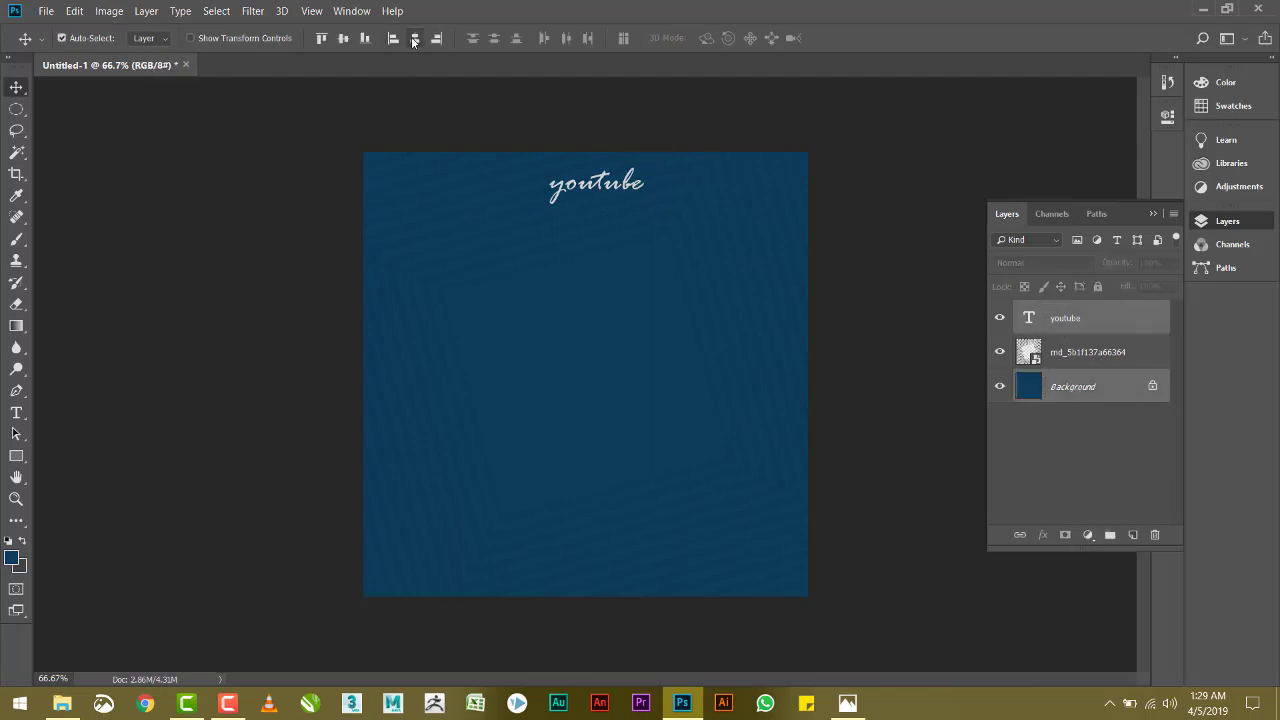
click(414, 41)
click(511, 126)
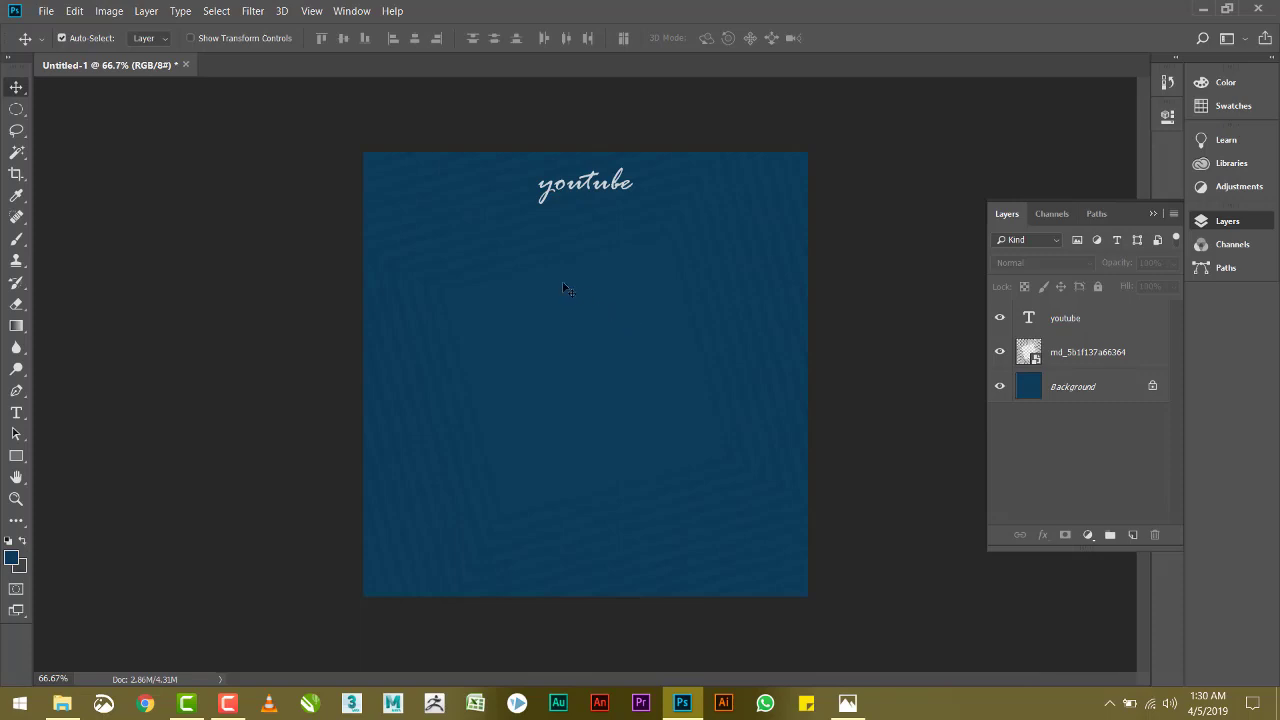
- Add a text line with the author's name below the youtube title
key(t)
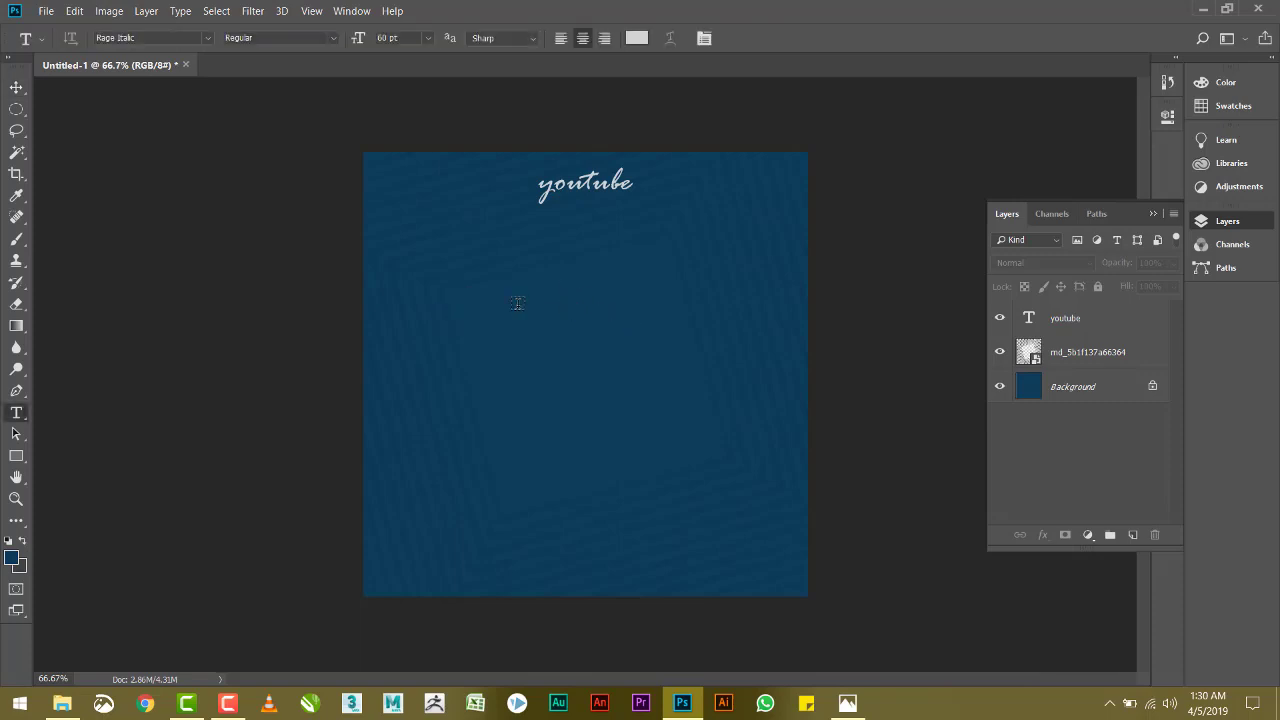
click(518, 303)
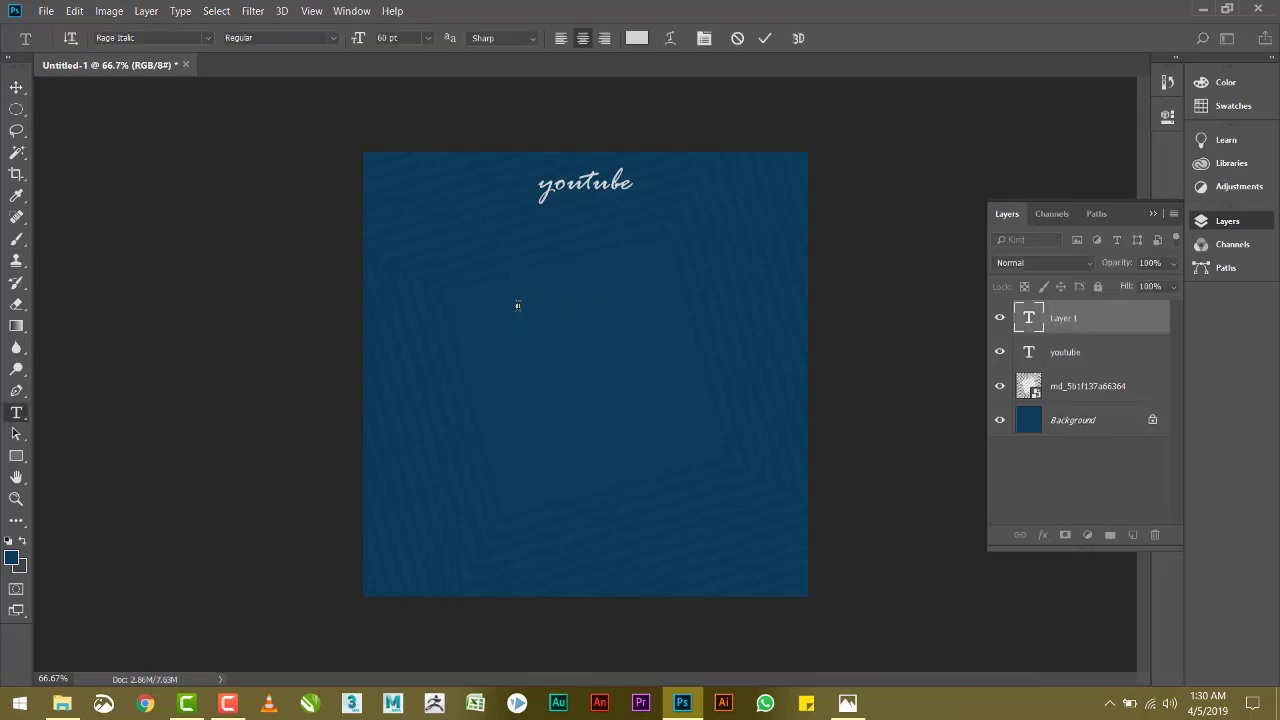
text(vishak)
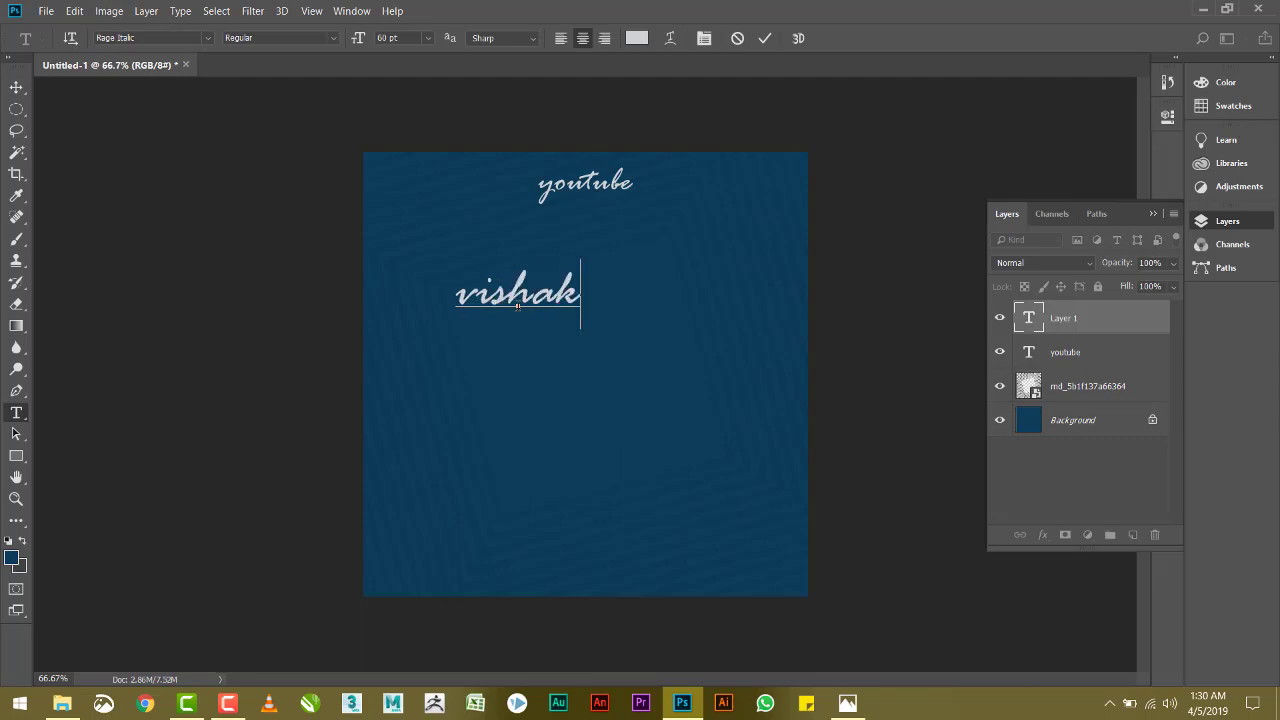
key(BackSpace)
text(ldeep)
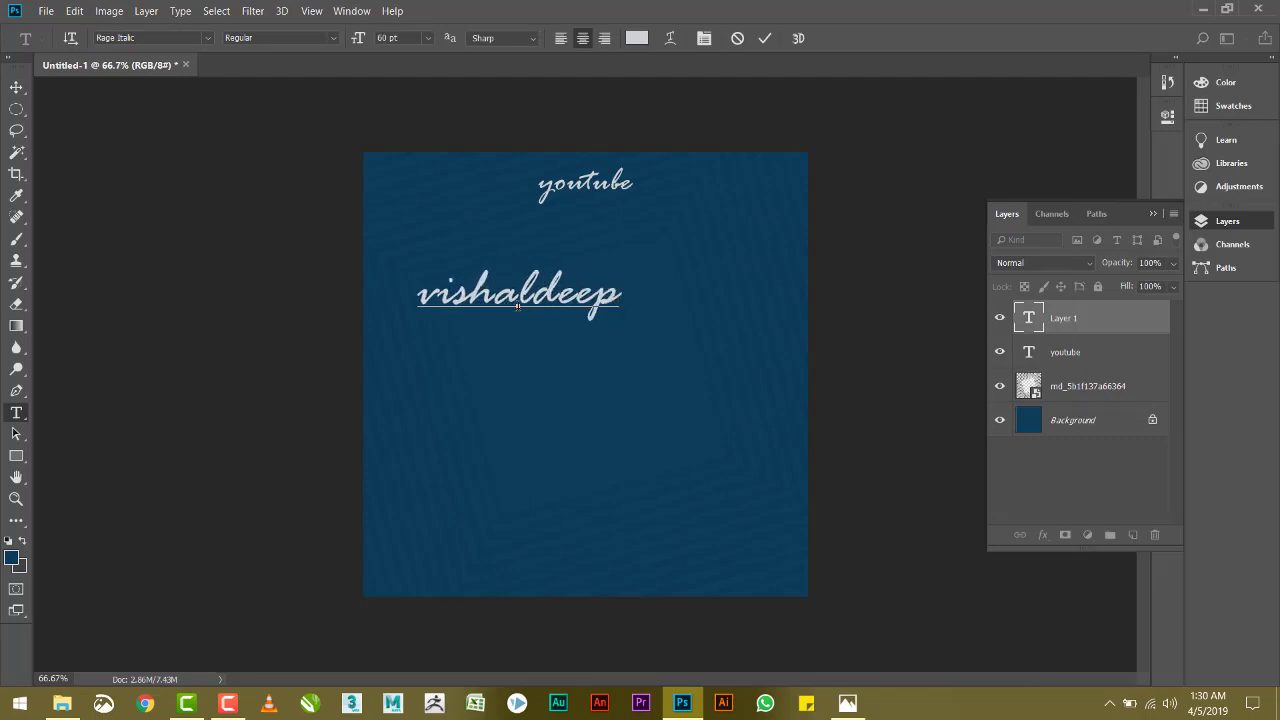
text(dhamecha)
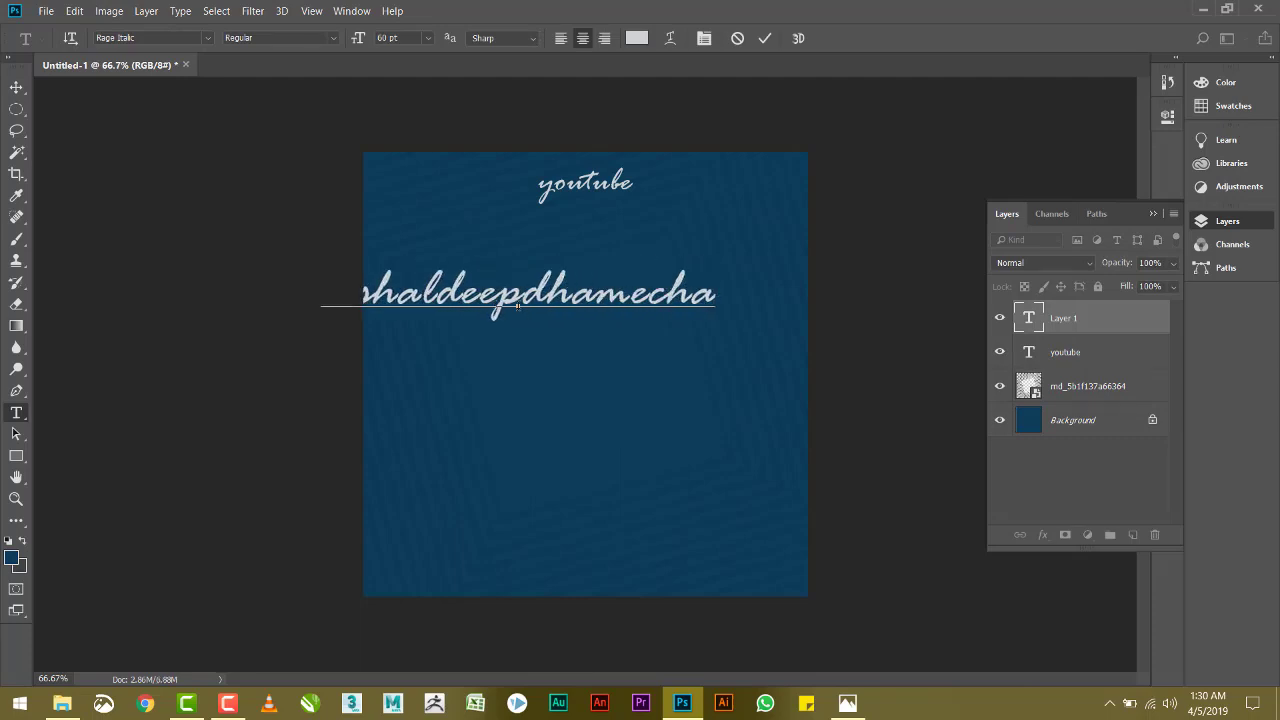
key(ctrl)
- Style the name text as Century Gothic Bold at 24 pt
key(ctrl+a)
click(160, 38)
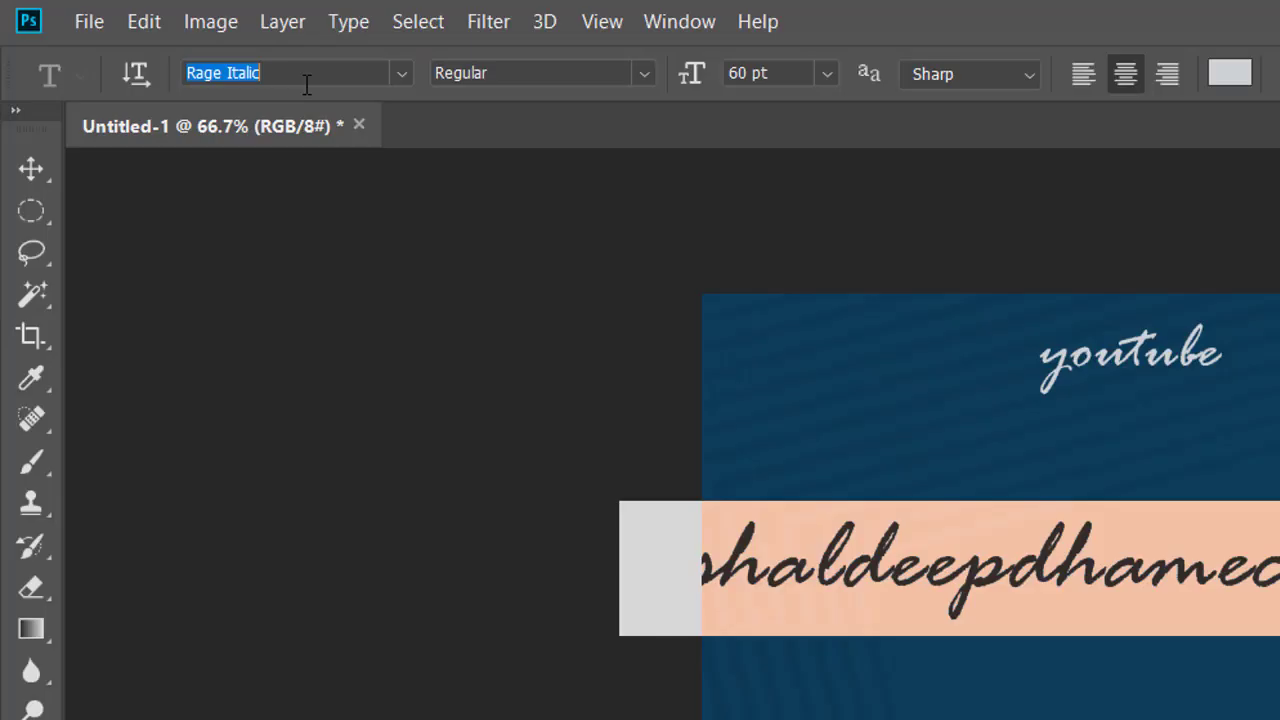
text(cen)
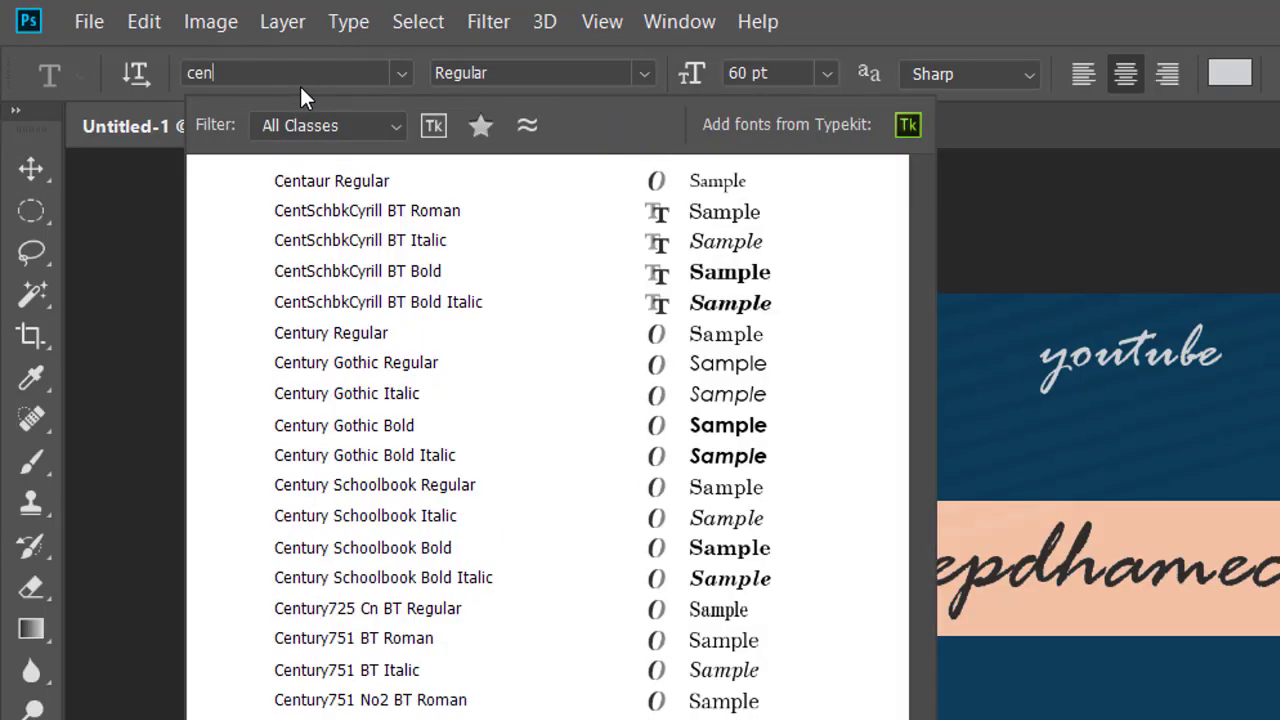
click(352, 186)
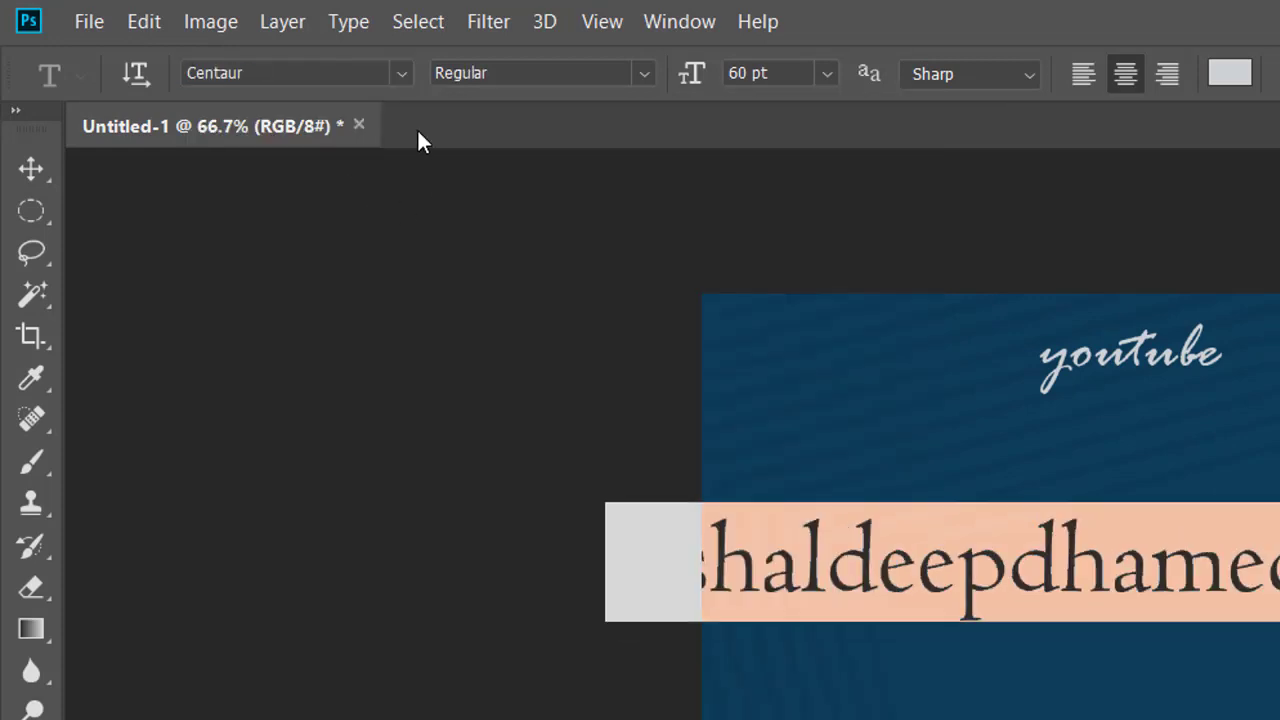
click(354, 73)
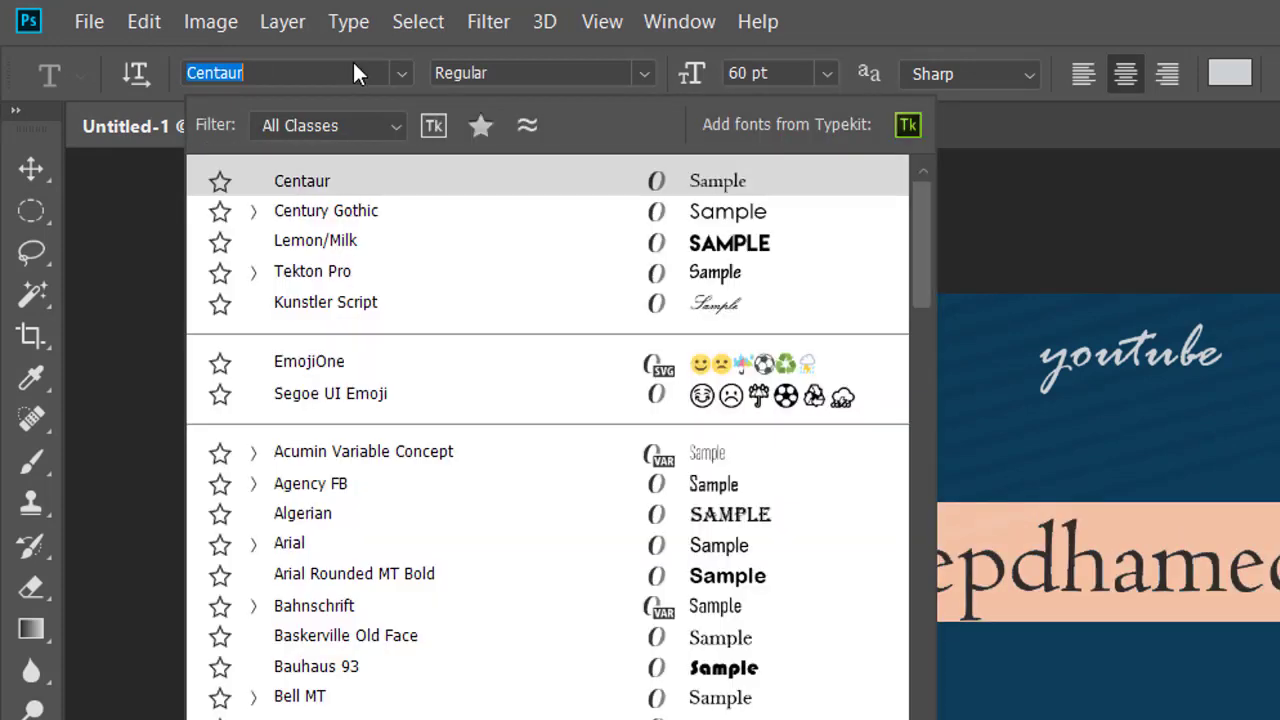
key(Escape)
key(Down)
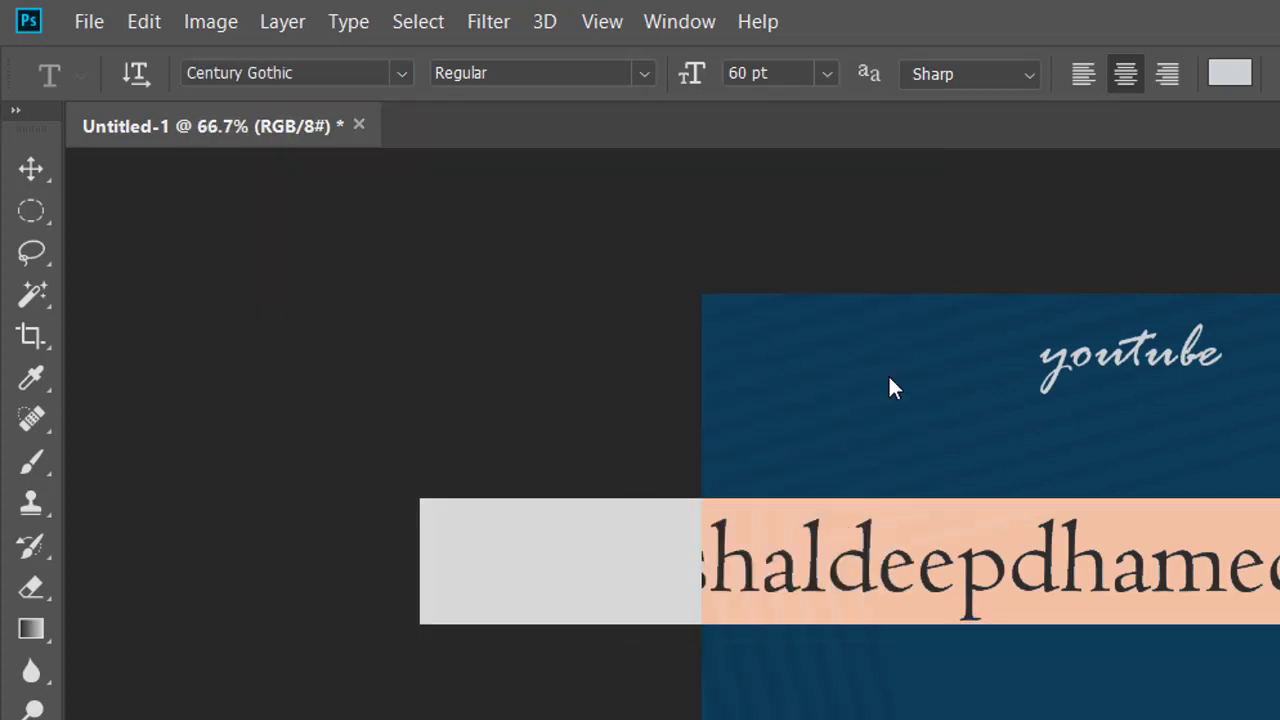
click(827, 73)
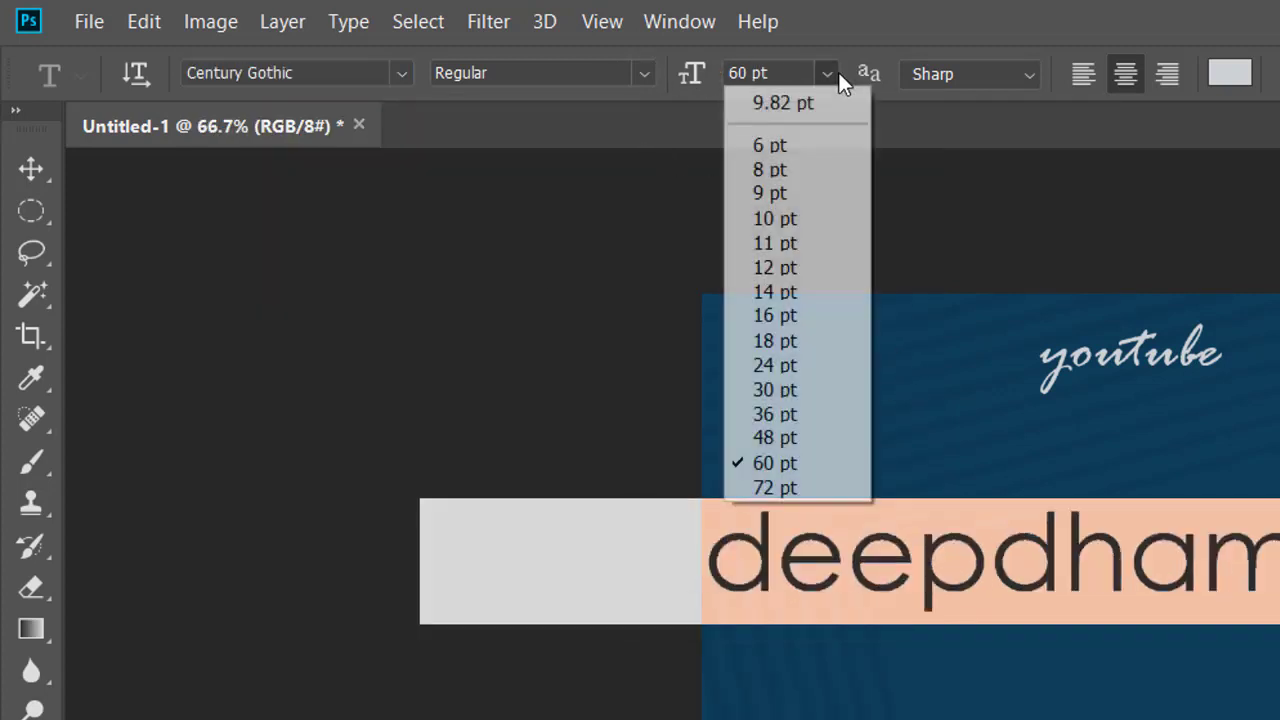
click(788, 367)
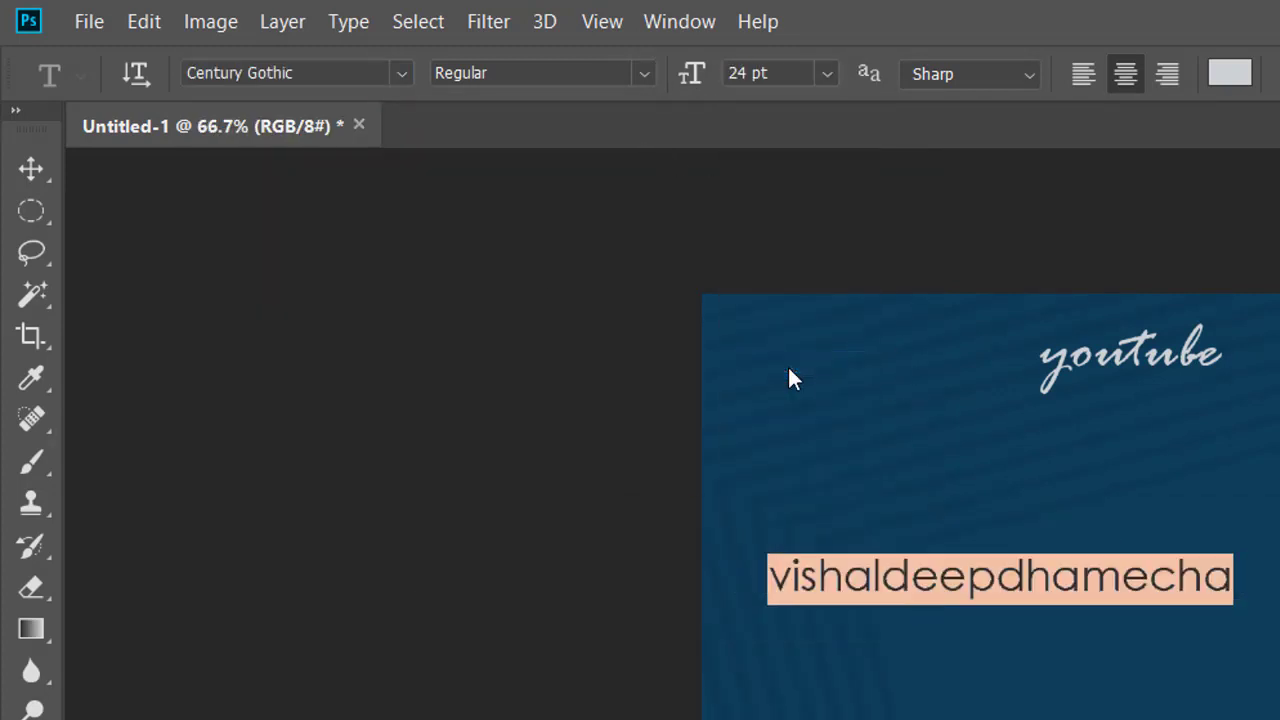
click(644, 73)
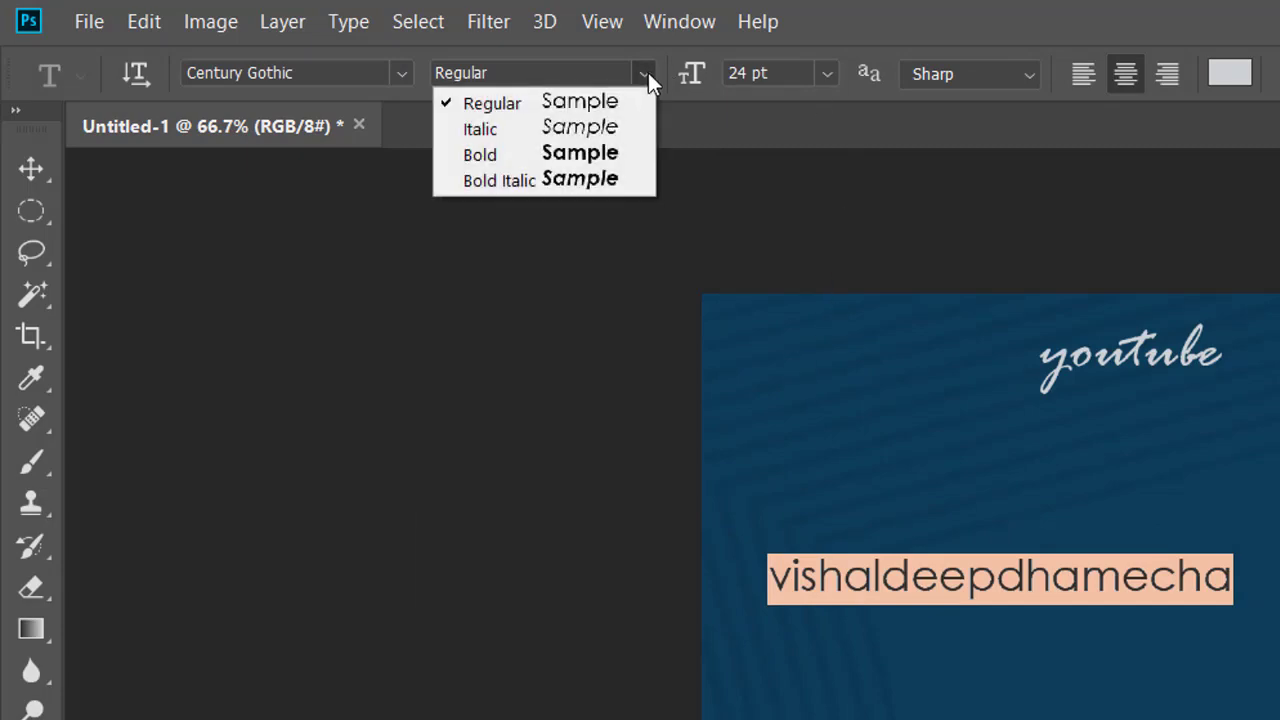
click(593, 153)
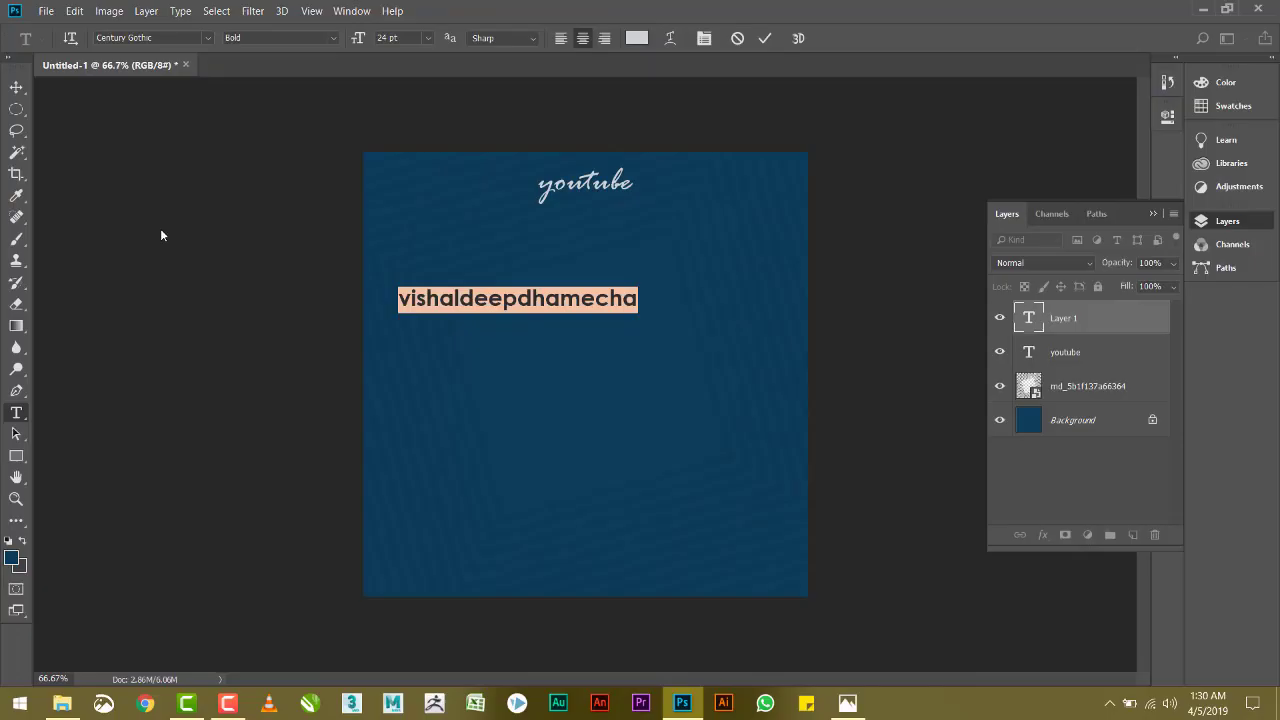
- Prefix the name with '#' to make it a hashtag
key(ctrl+h)
text(#)
key(ctrl+a)
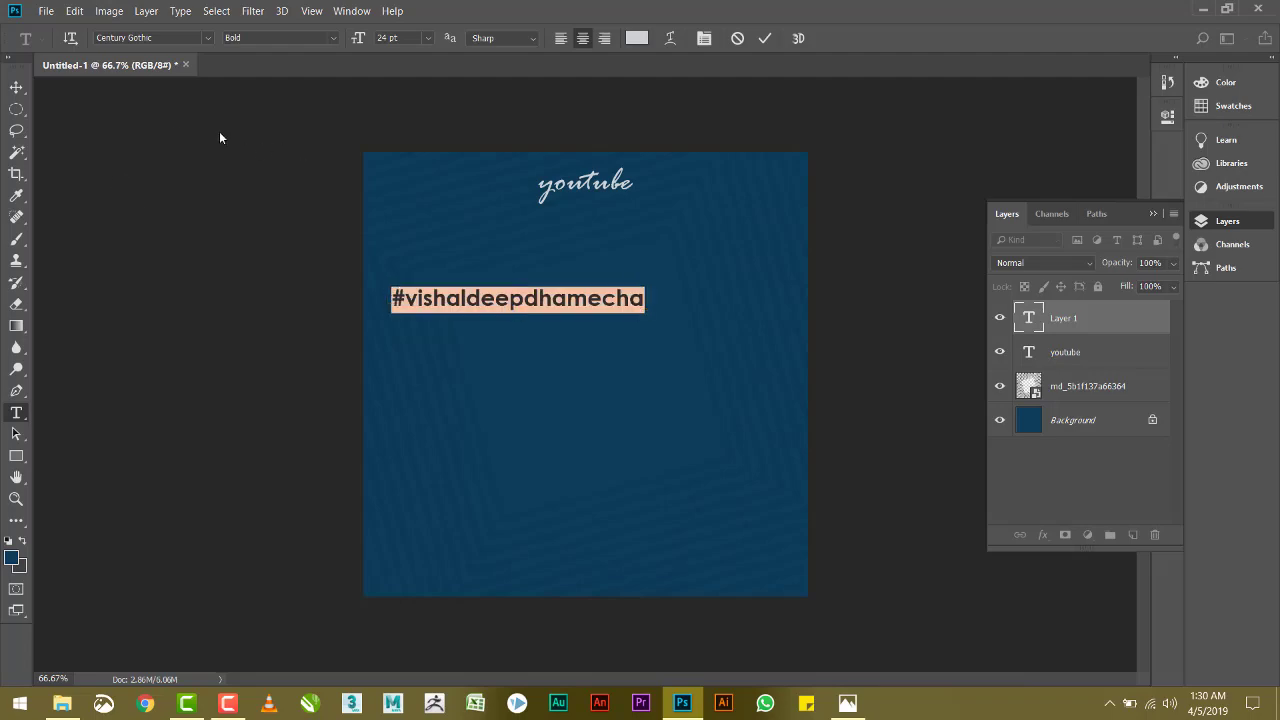
click(16, 87)
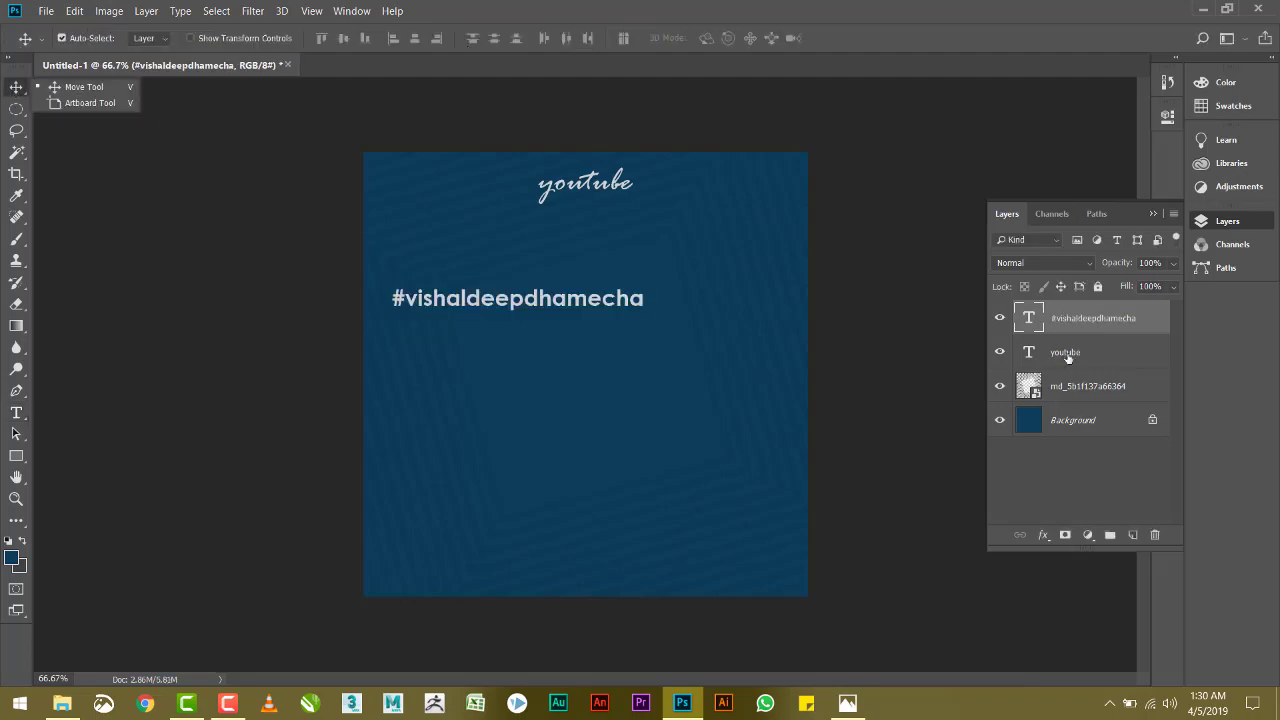
- Centre the hashtag under the title and place a small youtube.png icon
click(414, 38)
drag(541, 283, 541, 216)
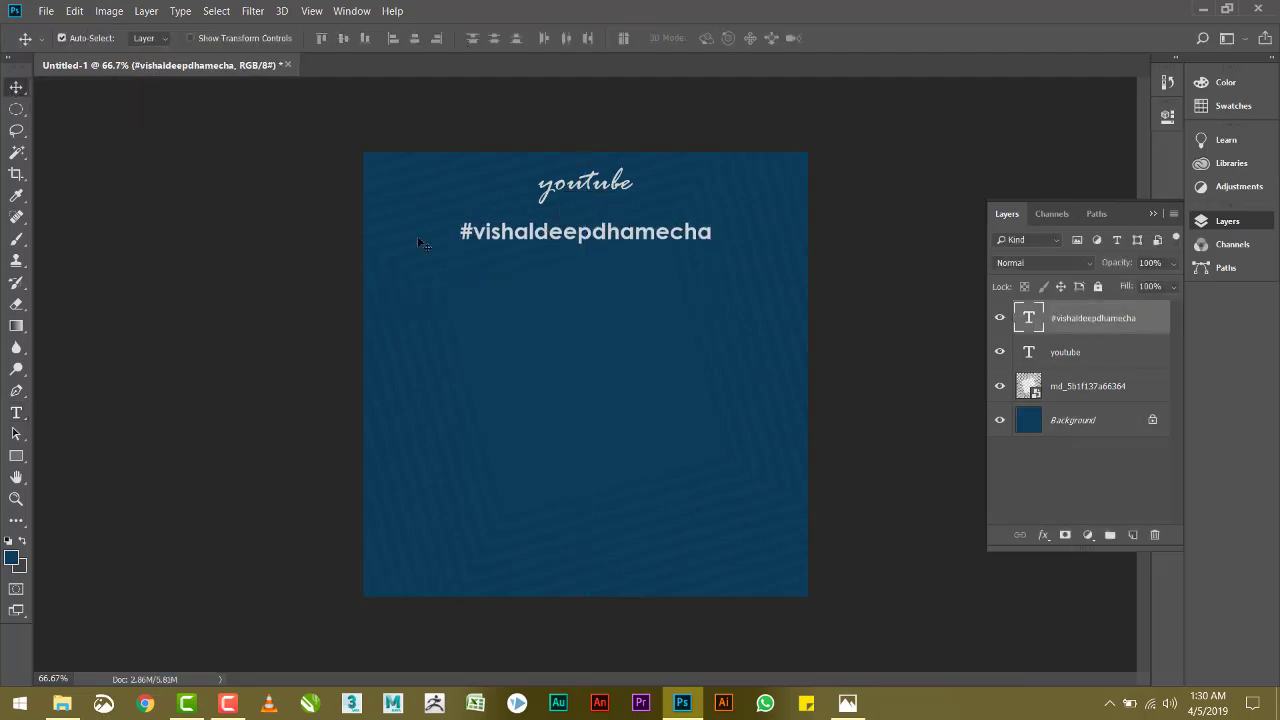
key(alt+Tab)
drag(371, 470, 491, 246)
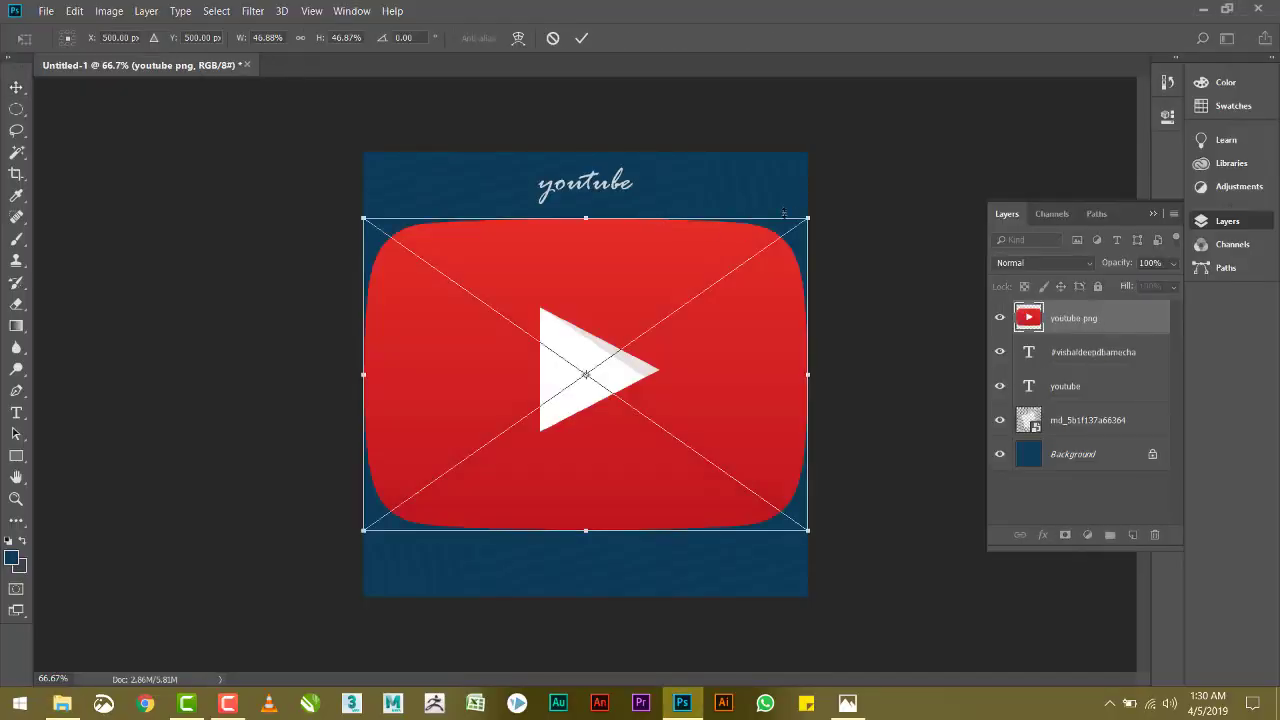
drag(651, 220, 520, 215)
key(Return)
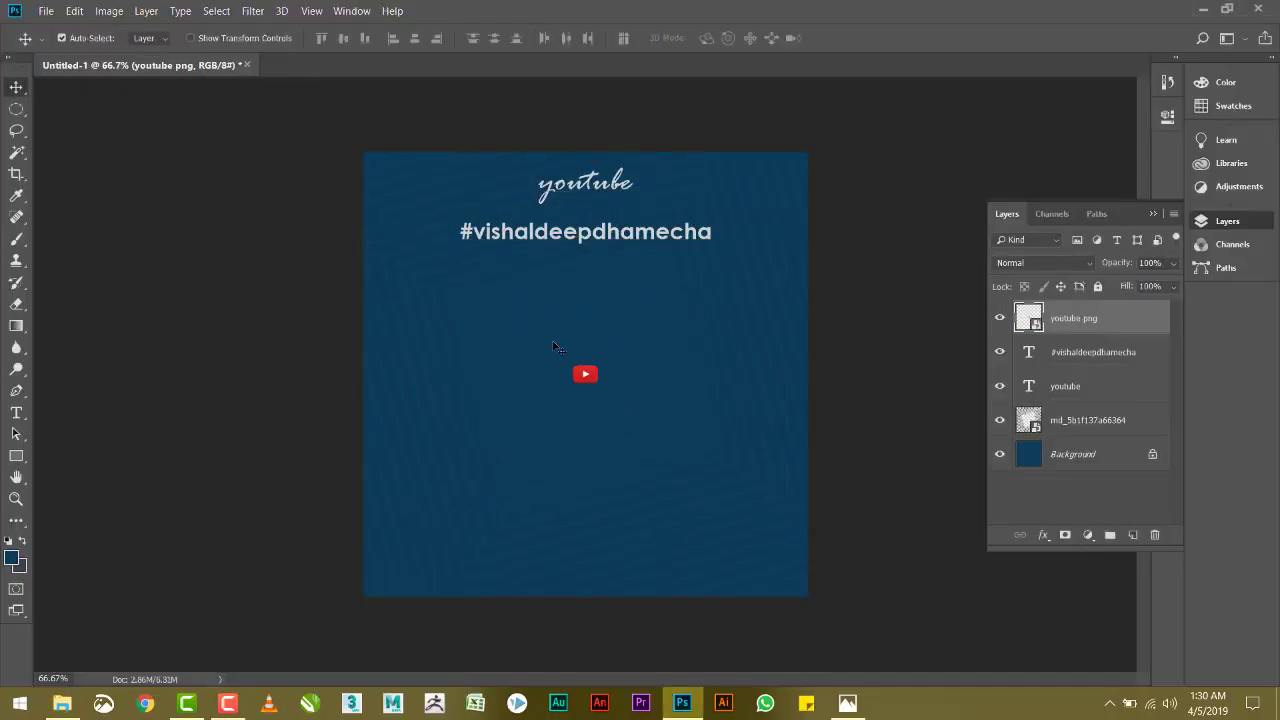
- Set the icon left of the hashtag, group both as Group 1, and centre them
drag(588, 376, 441, 239)
shift+click(490, 230)
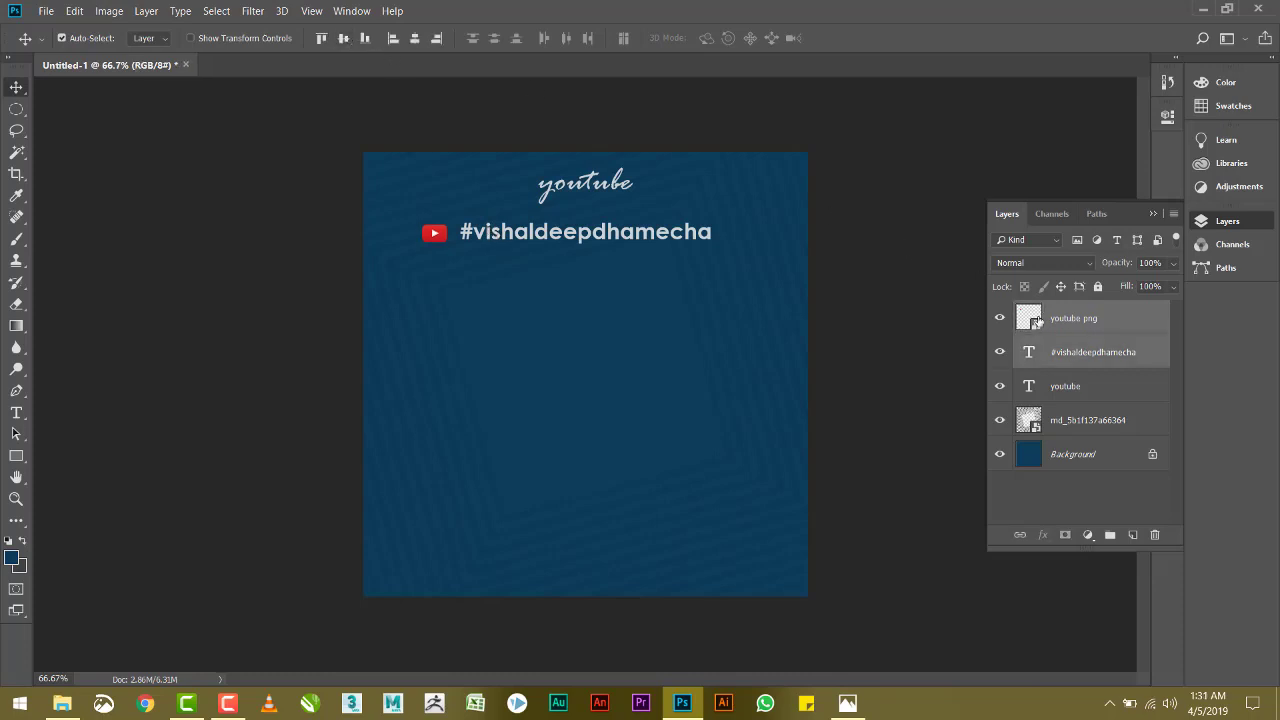
key(ctrl+g)
click(414, 38)
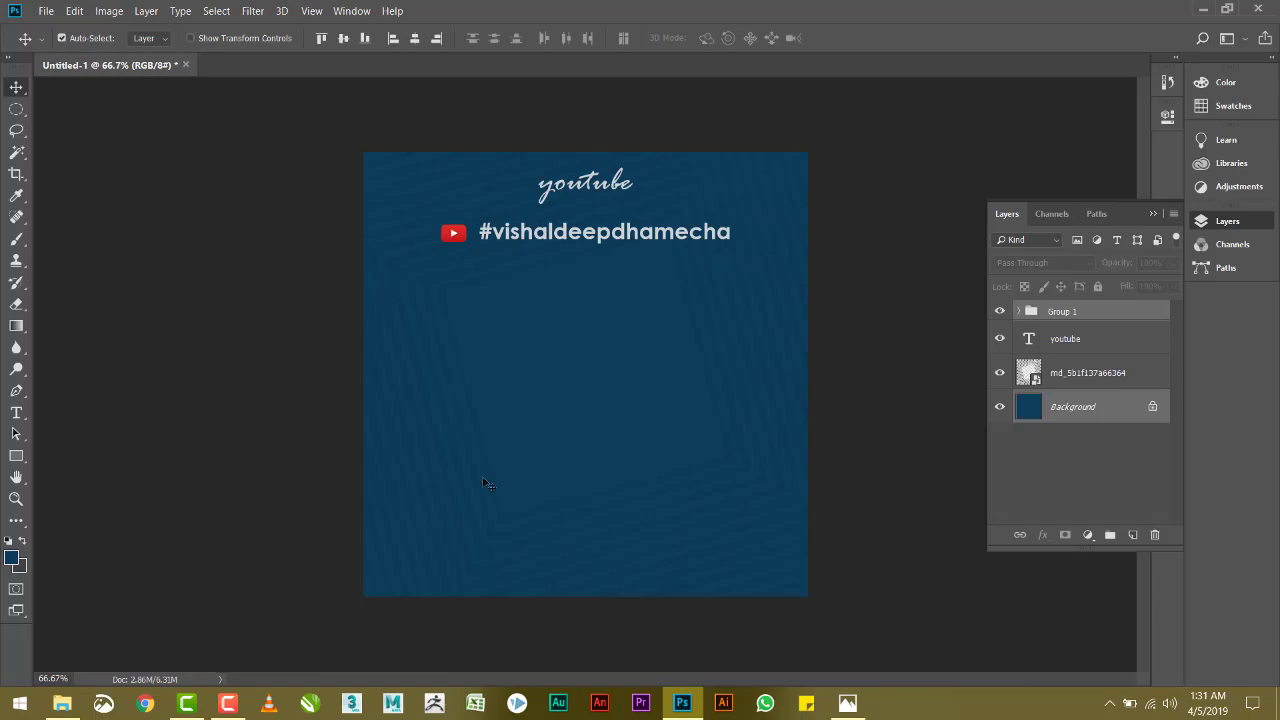
key(alt+Tab)
key(alt+Tab)
- Browse to EXTRA (D:) > Graphic Design > work > You Tube Art
key(super+e)
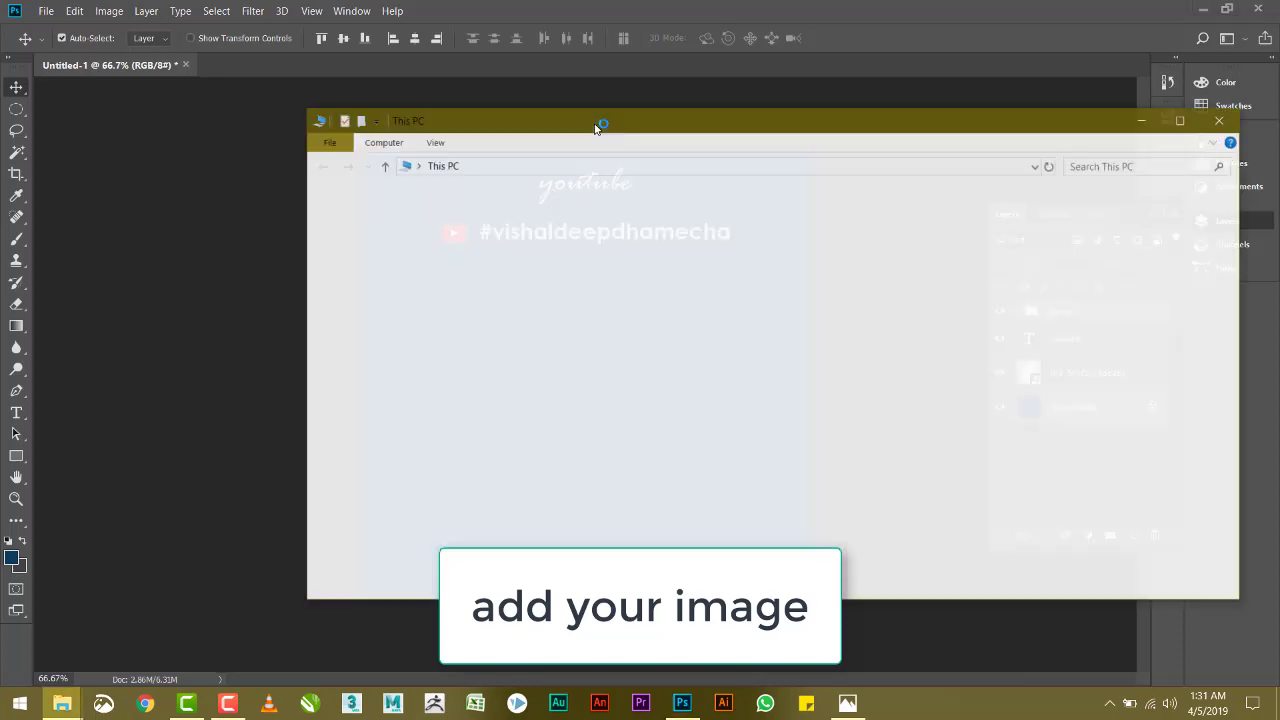
double_click(700, 250)
double_click(1192, 245)
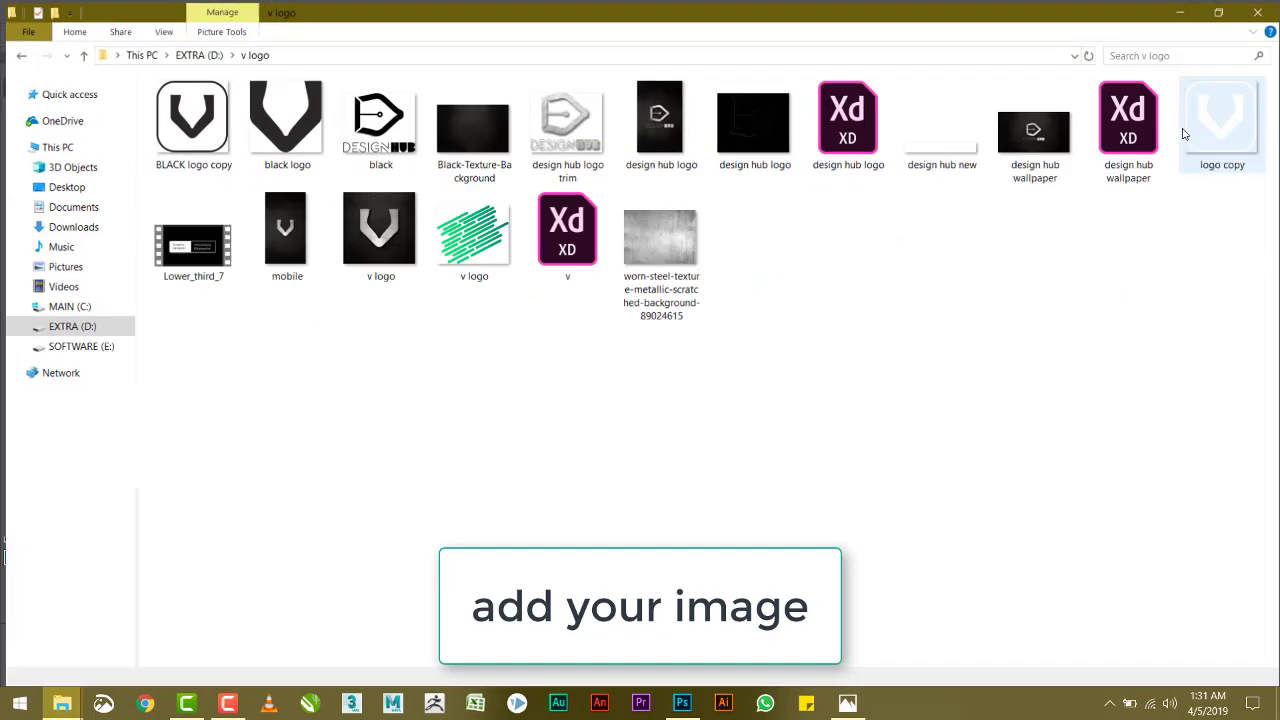
key(alt+Left)
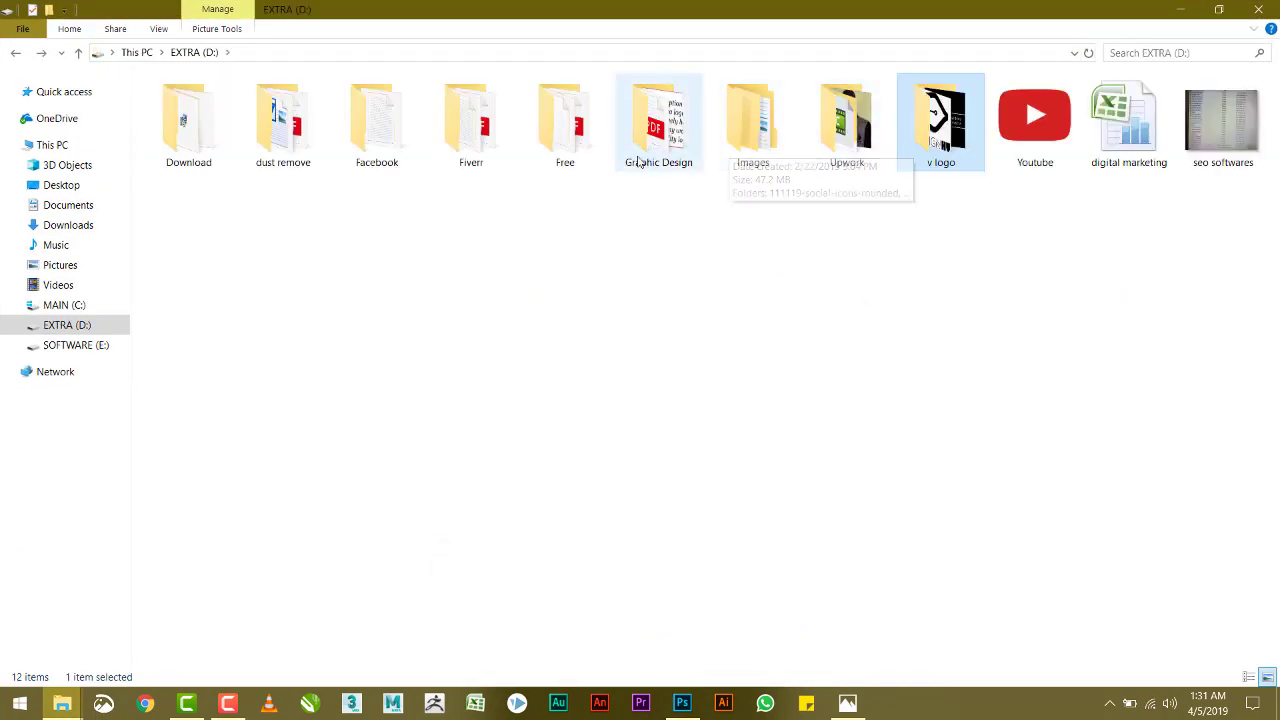
double_click(640, 160)
click(764, 157)
double_click(764, 157)
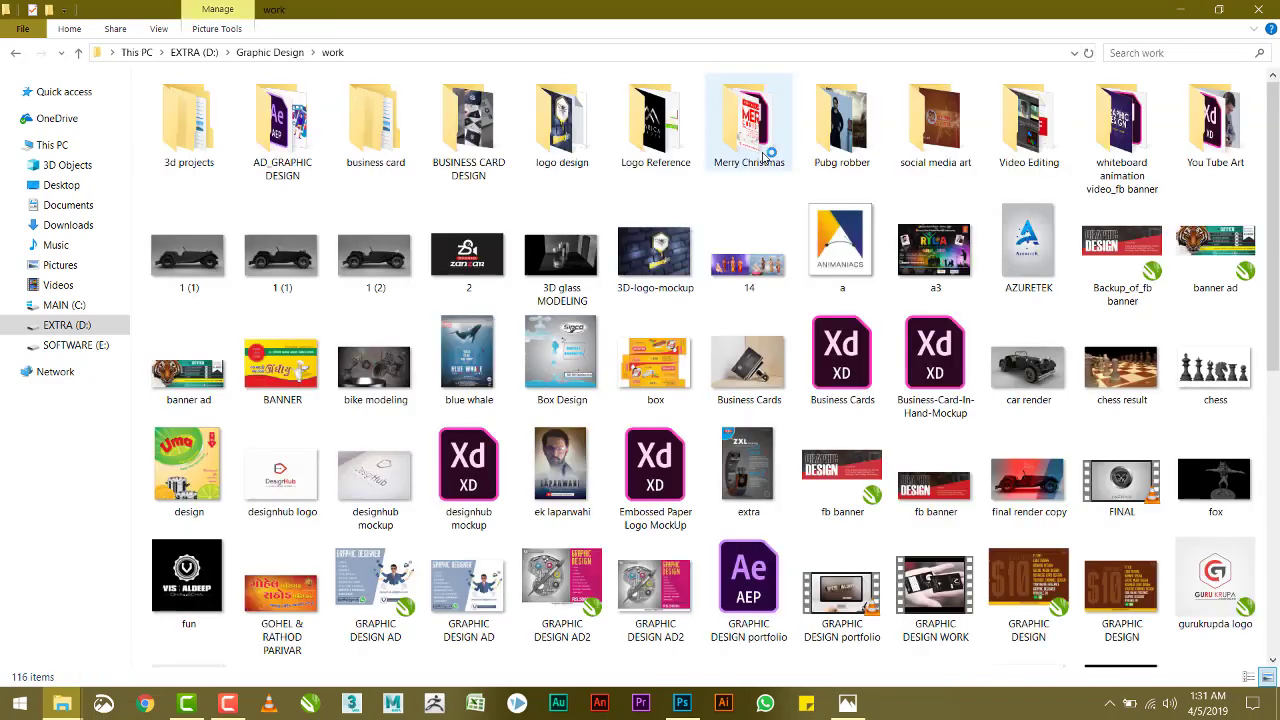
click(1202, 130)
double_click(1202, 130)
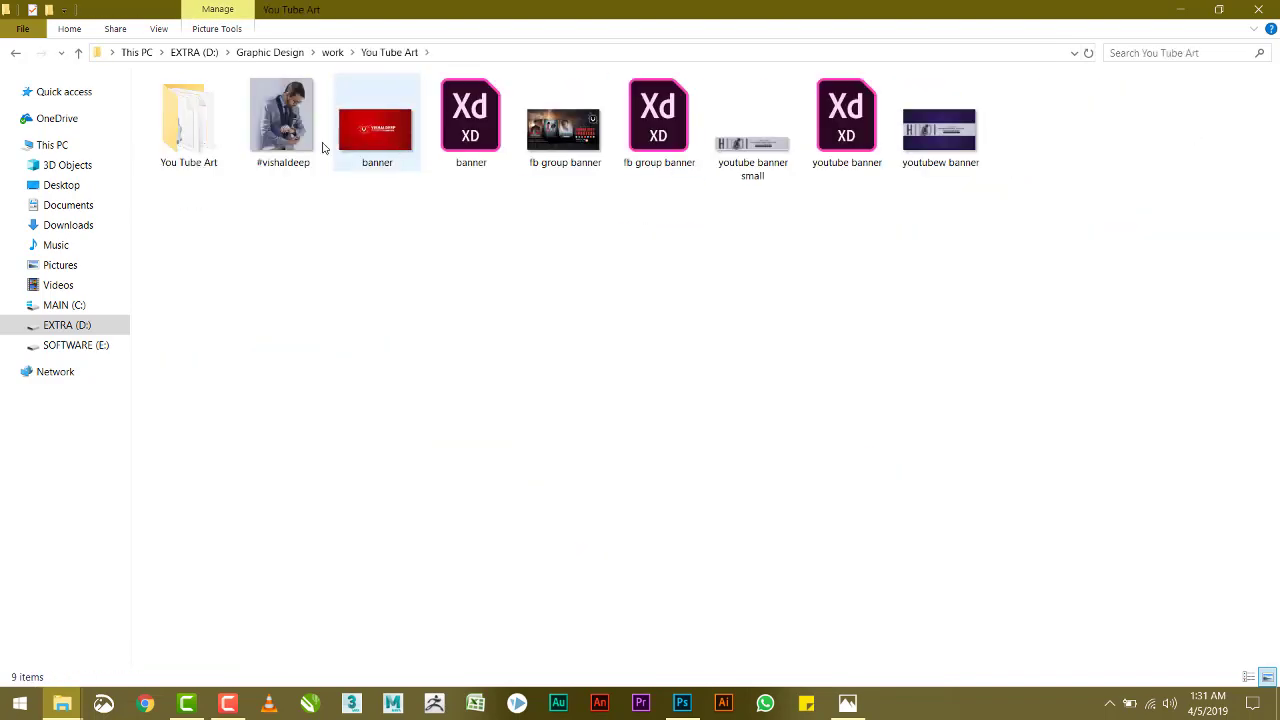
- Place the portrait photo on the canvas and enlarge it
drag(300, 140, 345, 323)
mouse_move(627, 325)
mouse_down()
mouse_move(712, 258)
mouse_move(675, 271)
mouse_up()
key(Return)
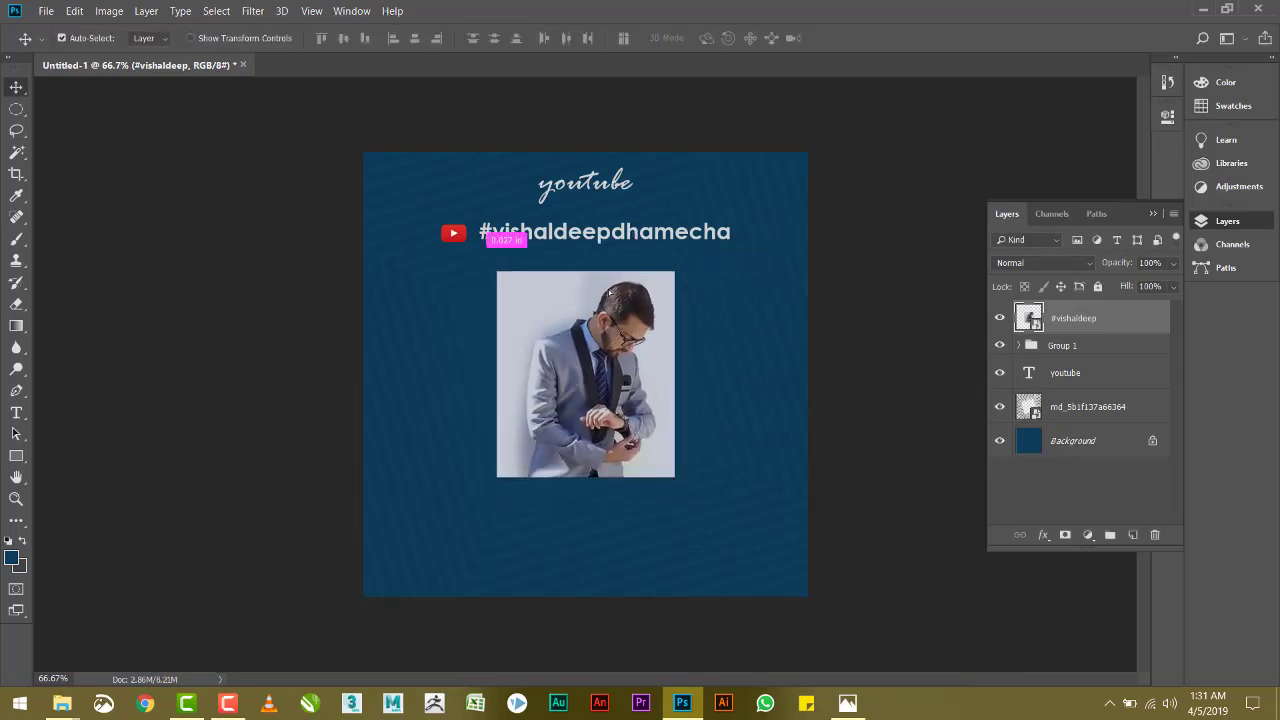
- Copy the hashtag to the lower-left at half size in Century Gothic Regular, nudged down
mouse_move(645, 243)
alt+mouse_down()
mouse_move(622, 563)
mouse_move(508, 578)
alt+mouse_up()
key(ctrl+t)
key(t)
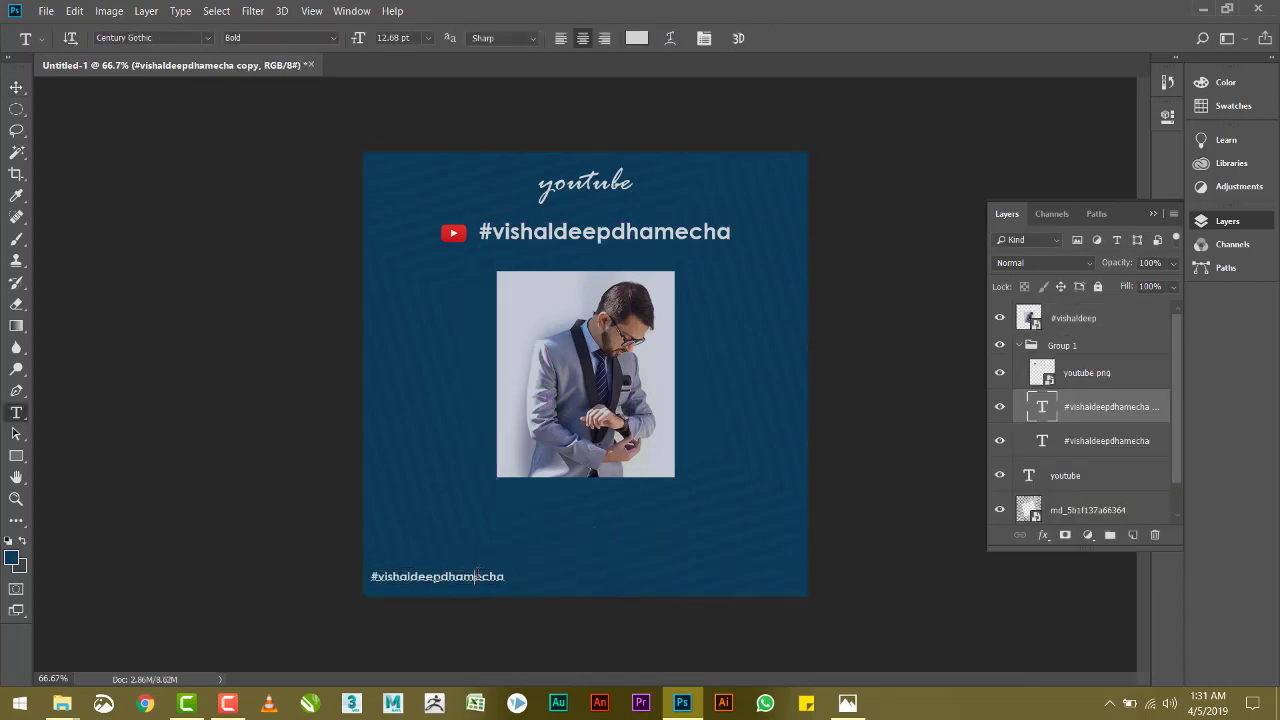
double_click(500, 577)
click(331, 38)
click(300, 62)
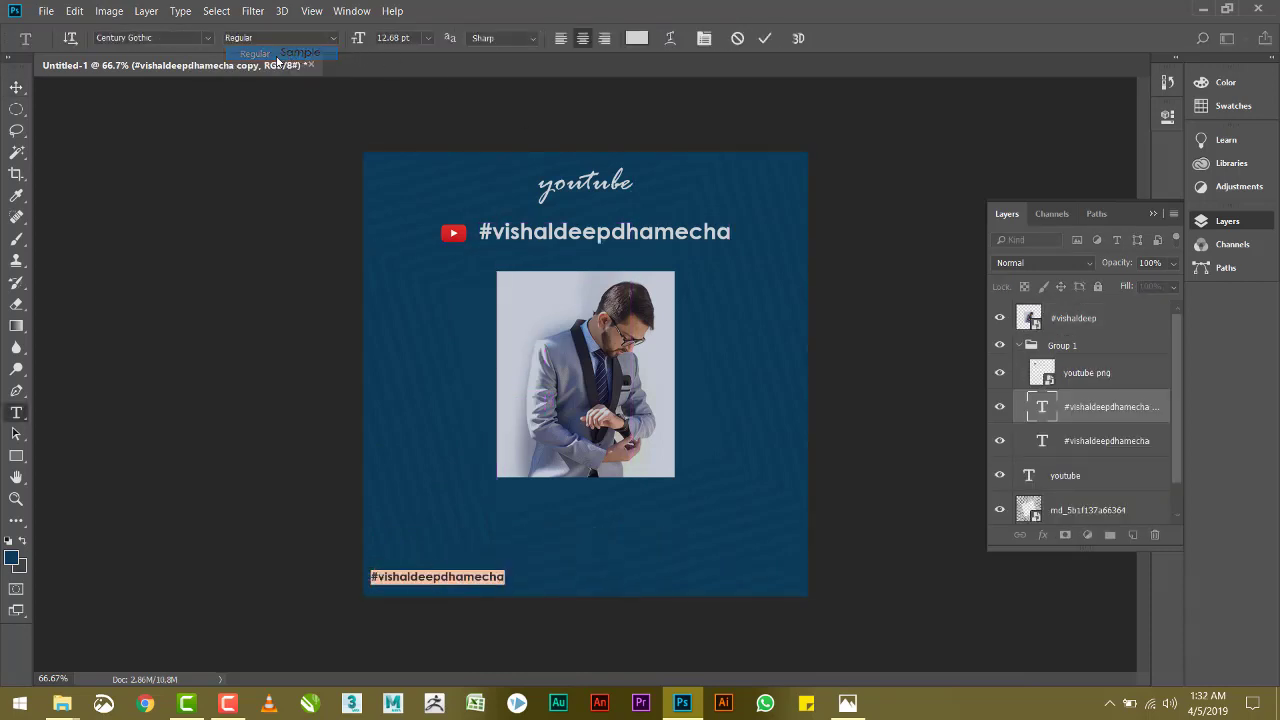
click(16, 87)
click(1152, 213)
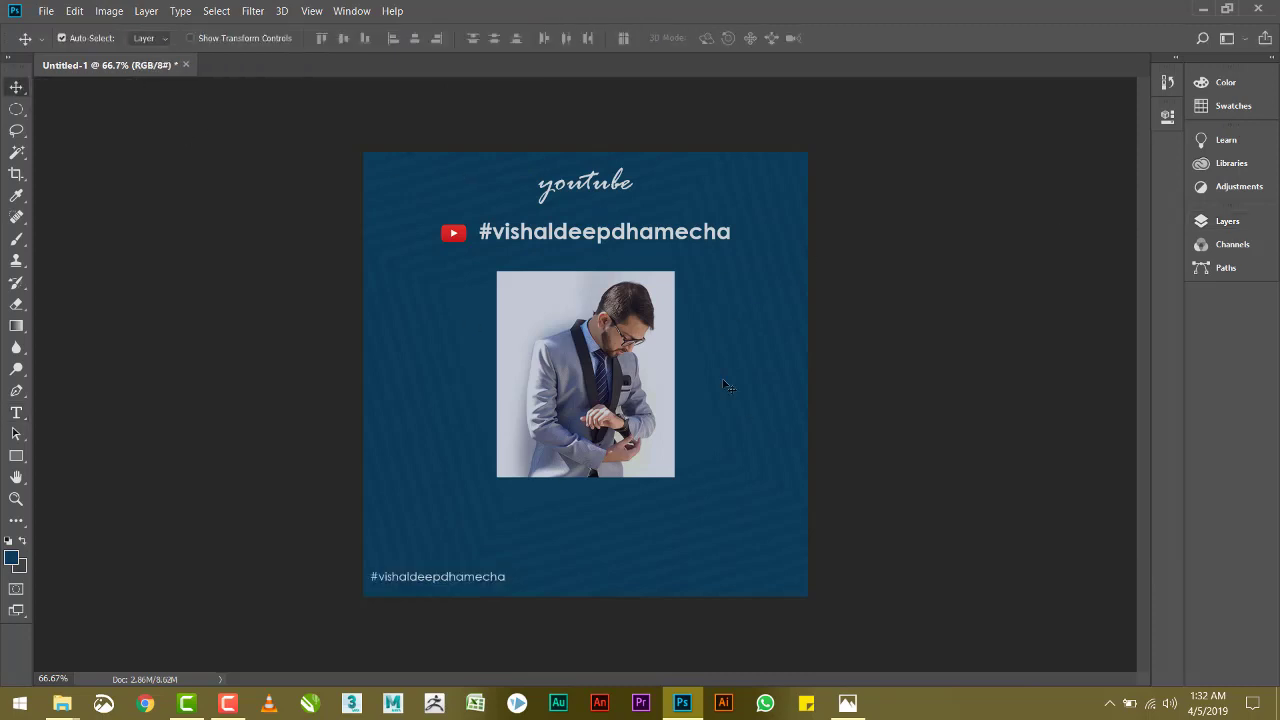
drag(453, 574, 461, 584)
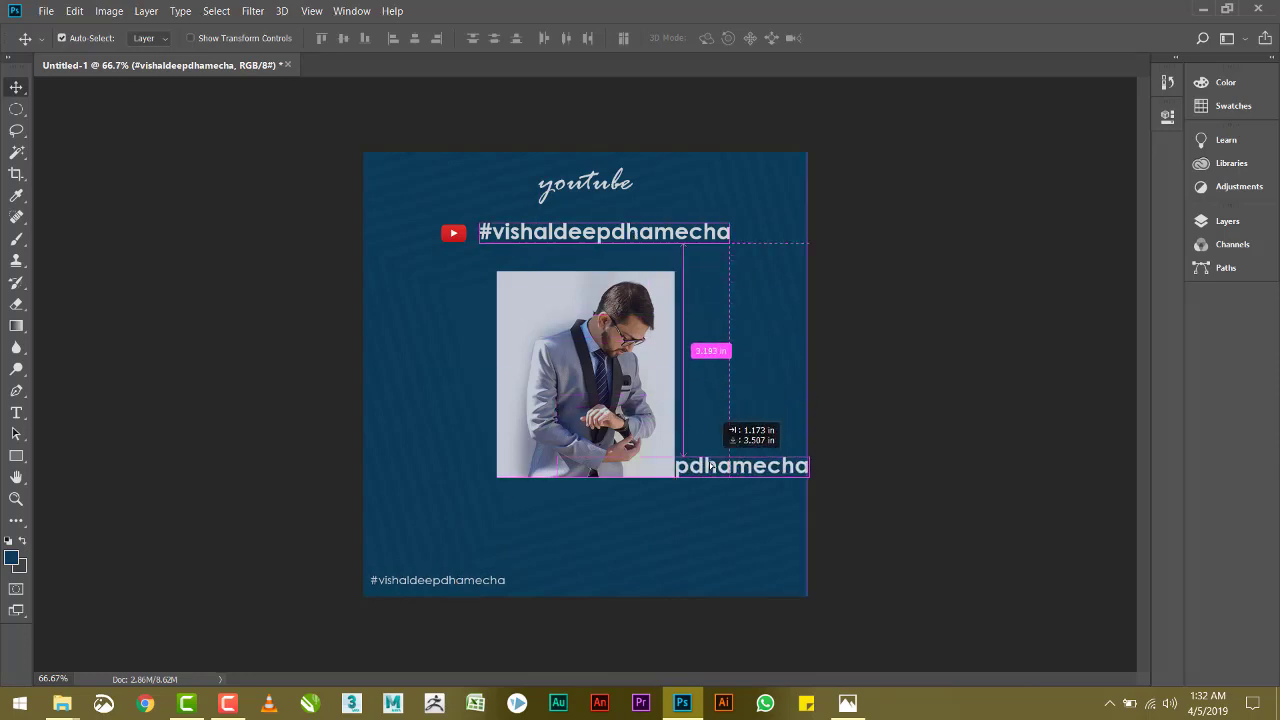
- Copy the hashtag text below the photo, retype it as left-aligned 'Tutorial Release'
drag(637, 246, 707, 508)
key(t)
click(668, 501)
key(ctrl+a)
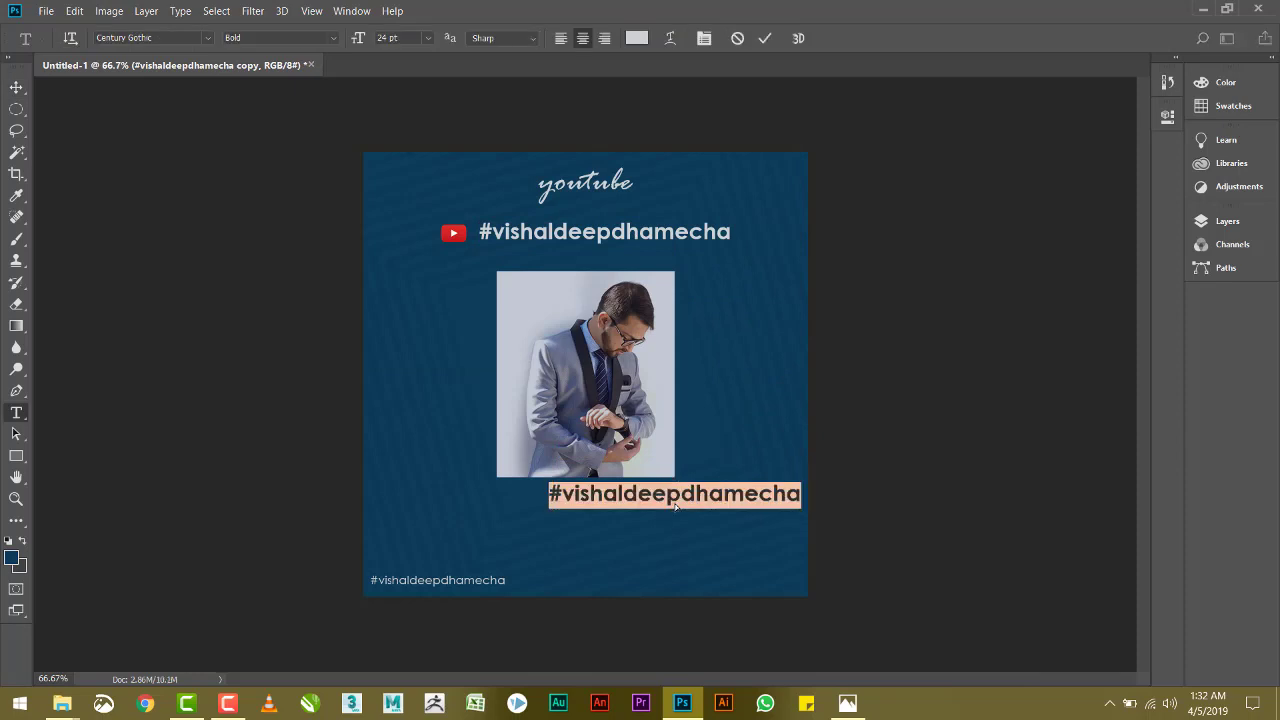
text(Tutorial Re)
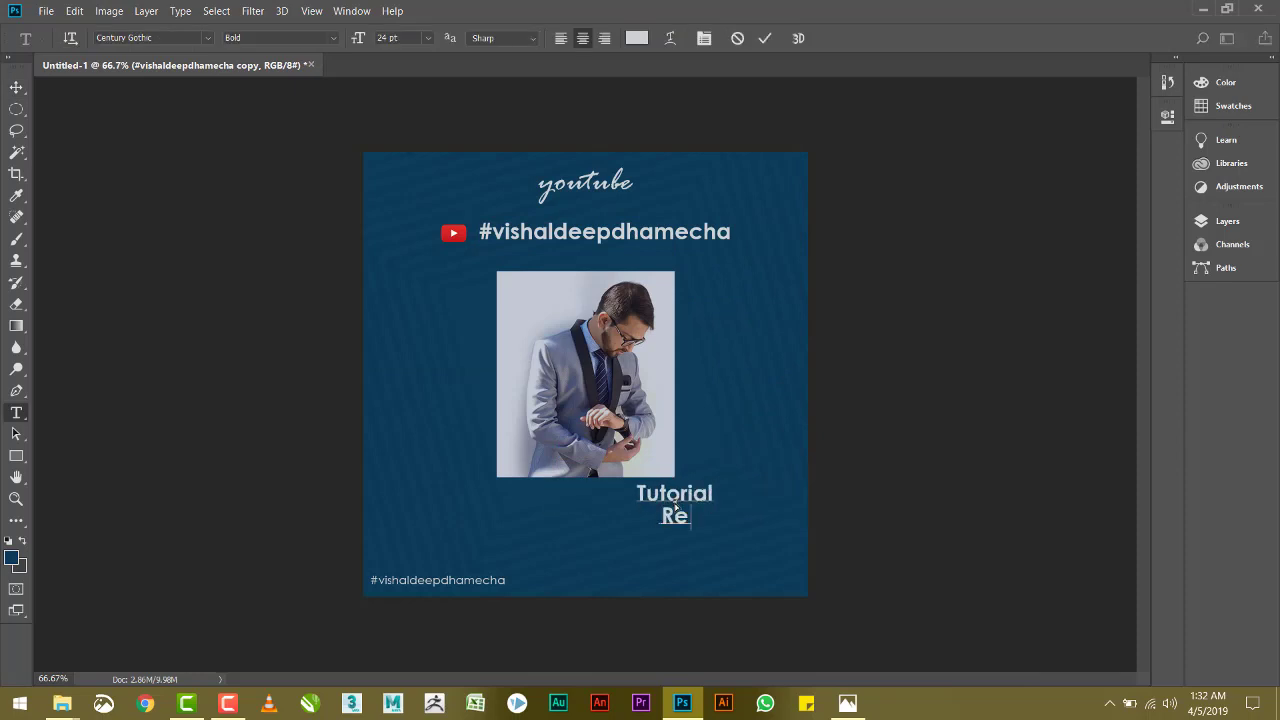
text(lease)
key(ctrl+a)
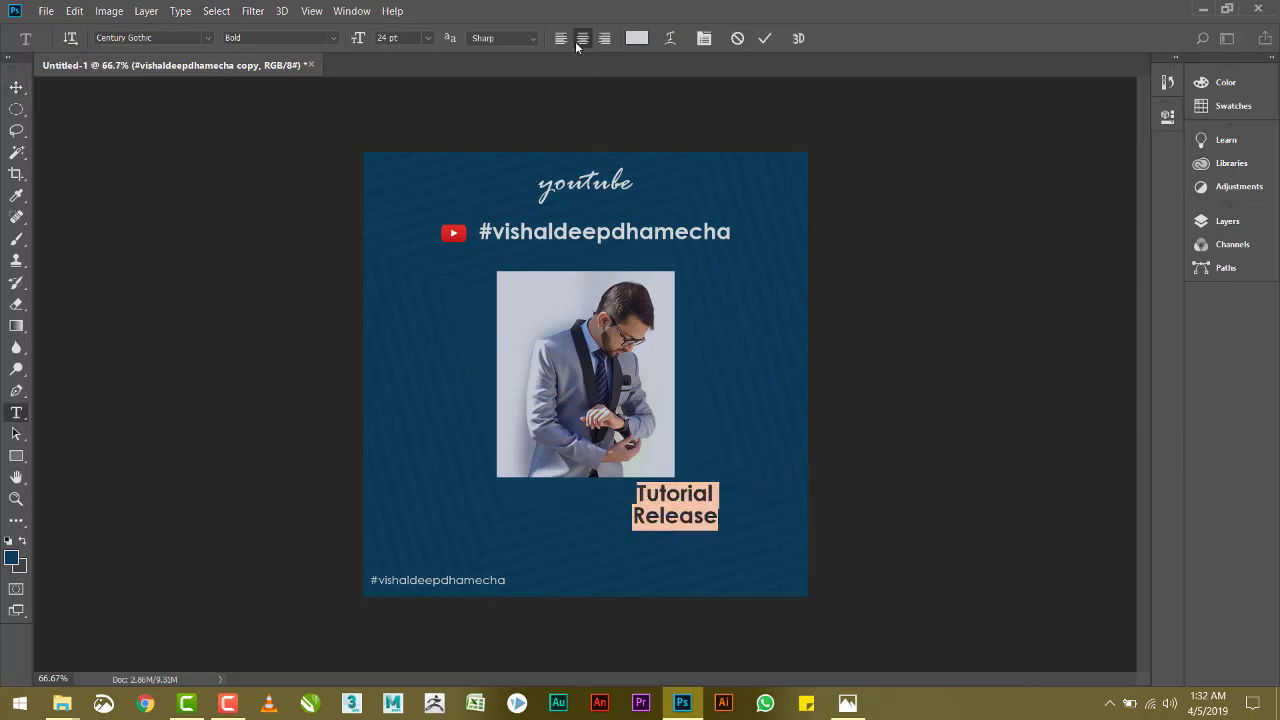
click(561, 38)
key(ctrl+Return)
- Move the 'Tutorial Release' text up and left and enlarge it
key(v)
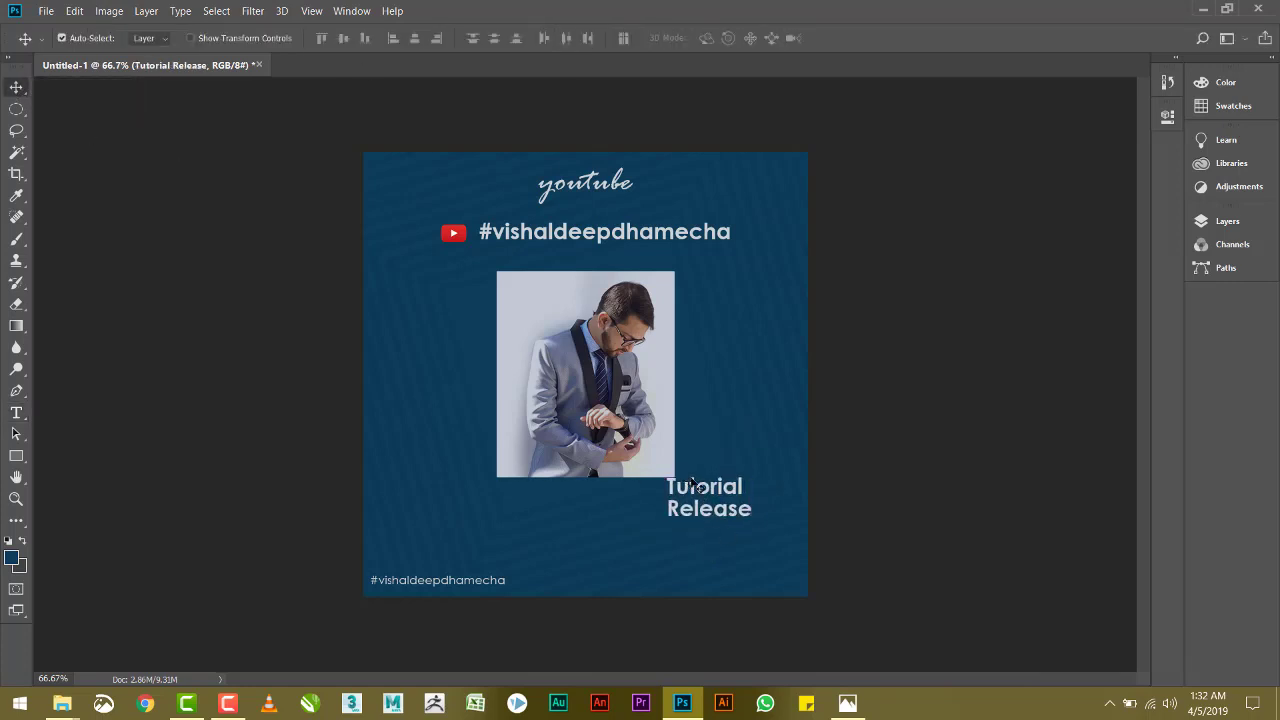
mouse_move(713, 508)
mouse_down()
mouse_move(685, 480)
mouse_move(758, 511)
mouse_up()
key(ctrl+t)
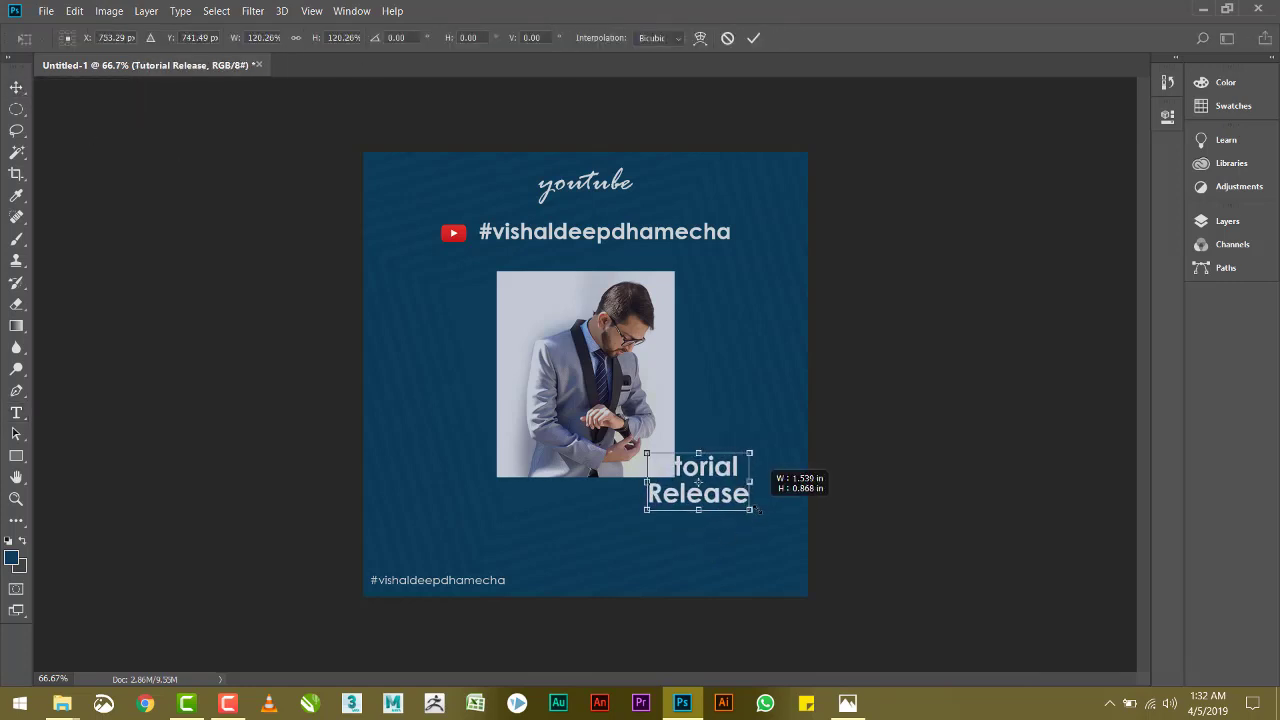
key(Return)
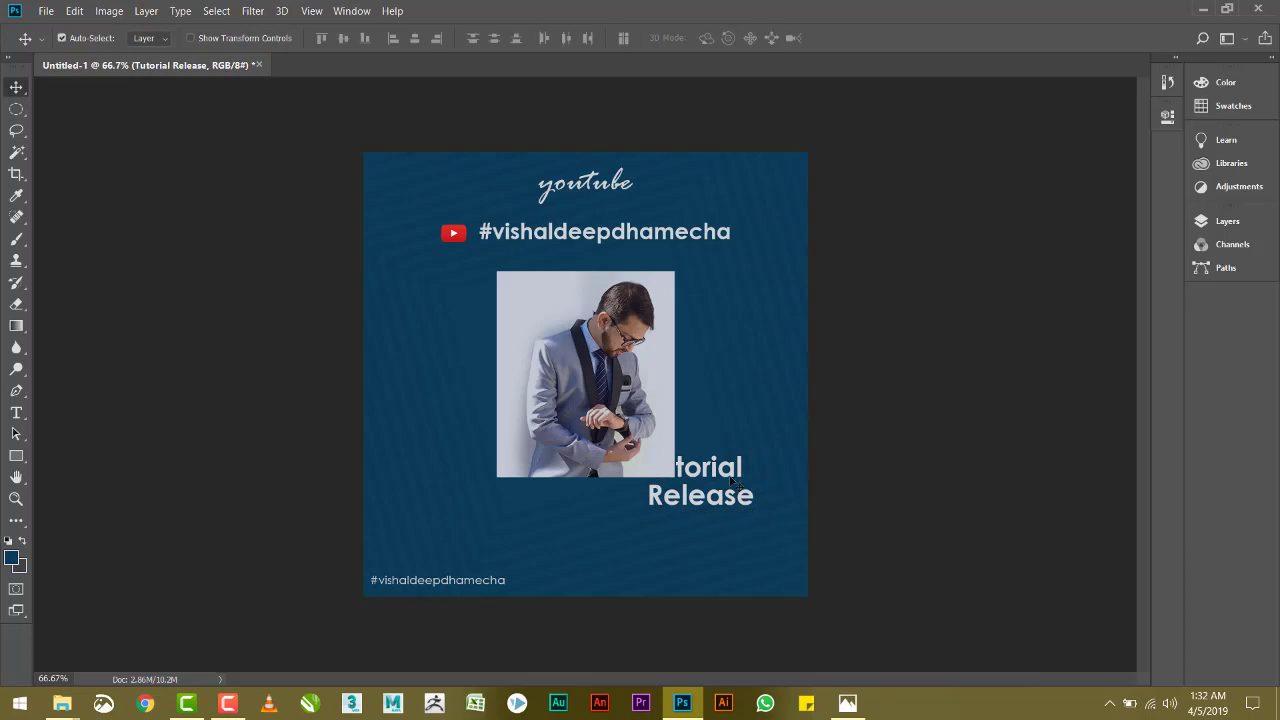
- Move the caption down from behind the photo and make it slightly smaller
key(F7)
click(1092, 310)
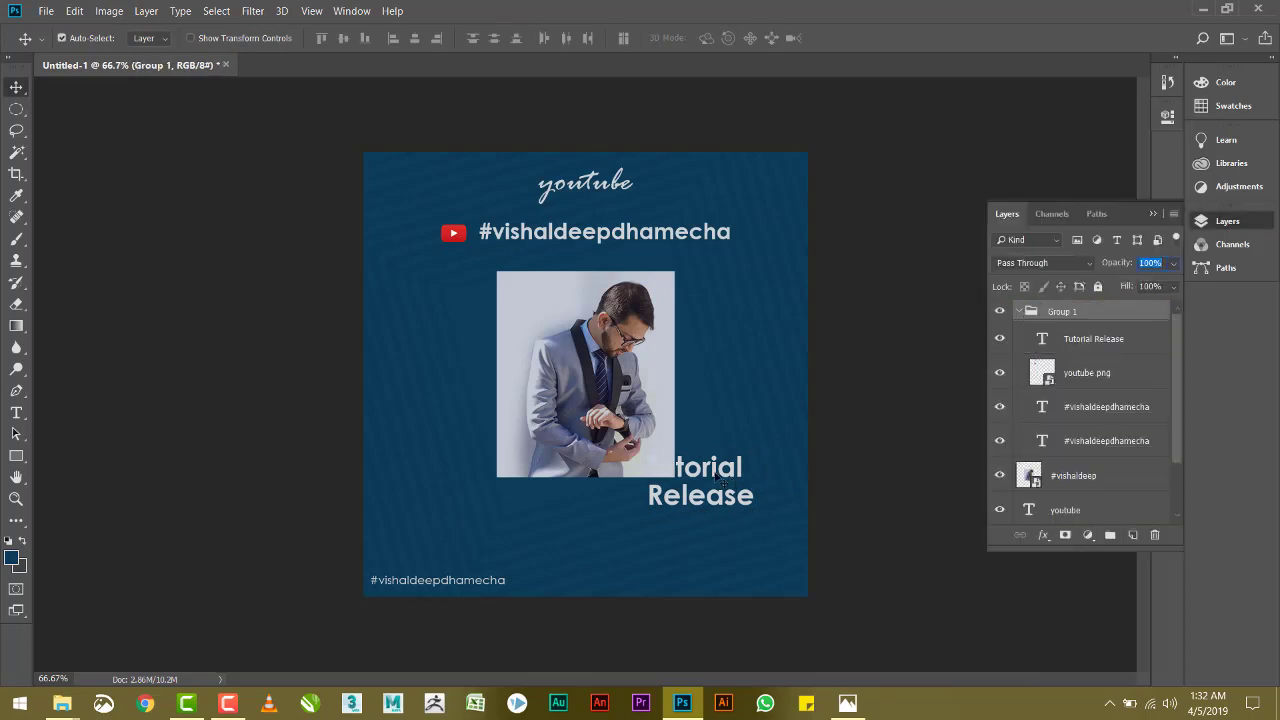
mouse_move(718, 478)
mouse_down()
mouse_move(718, 506)
mouse_move(740, 528)
mouse_up()
key(ctrl+t)
key(Return)
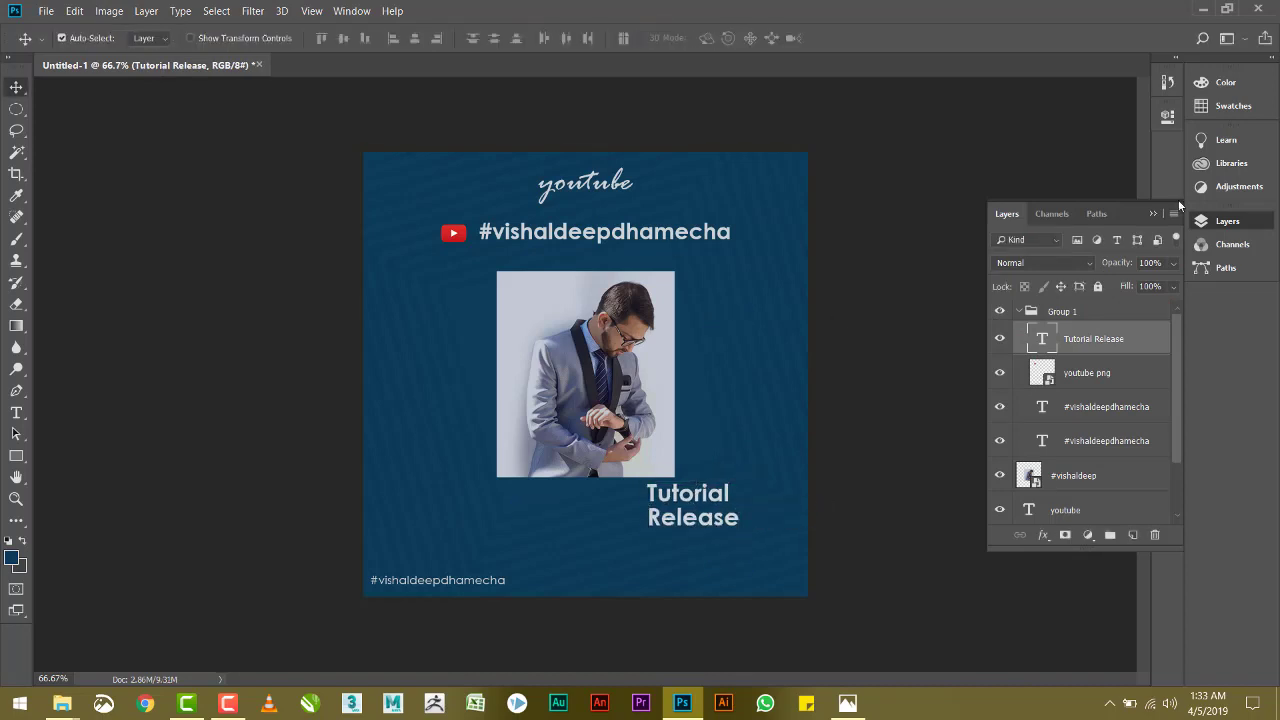
click(1153, 213)
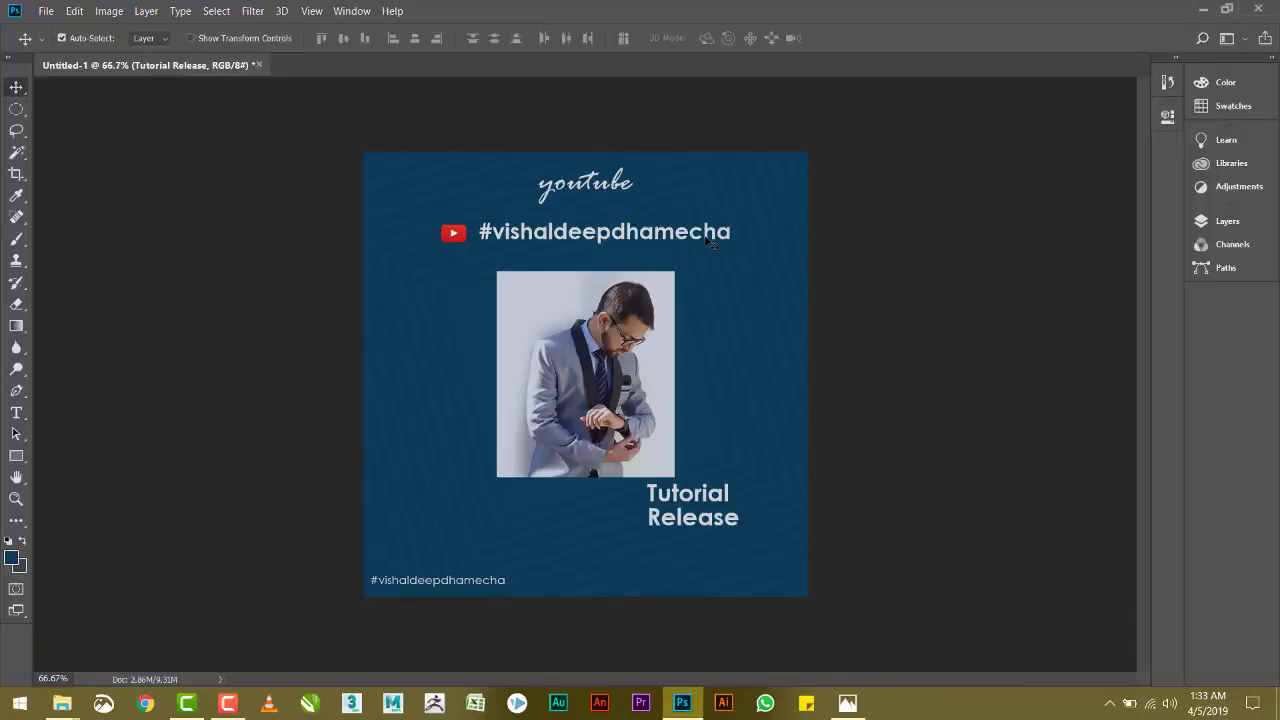
mouse_move(62, 704)
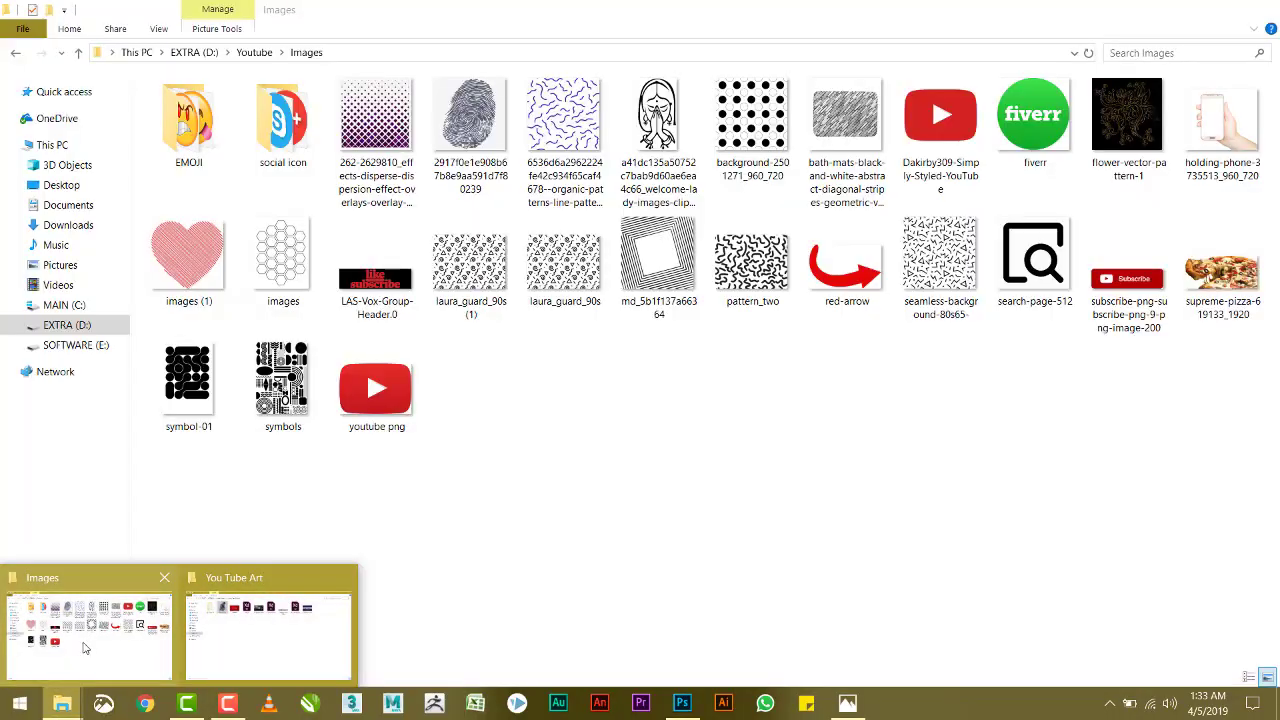
- Drag symbol-01 from the Explorer Images folder onto the Photoshop poster
click(90, 615)
mouse_move(188, 385)
mouse_down()
mouse_move(290, 458)
mouse_move(614, 289)
mouse_up()
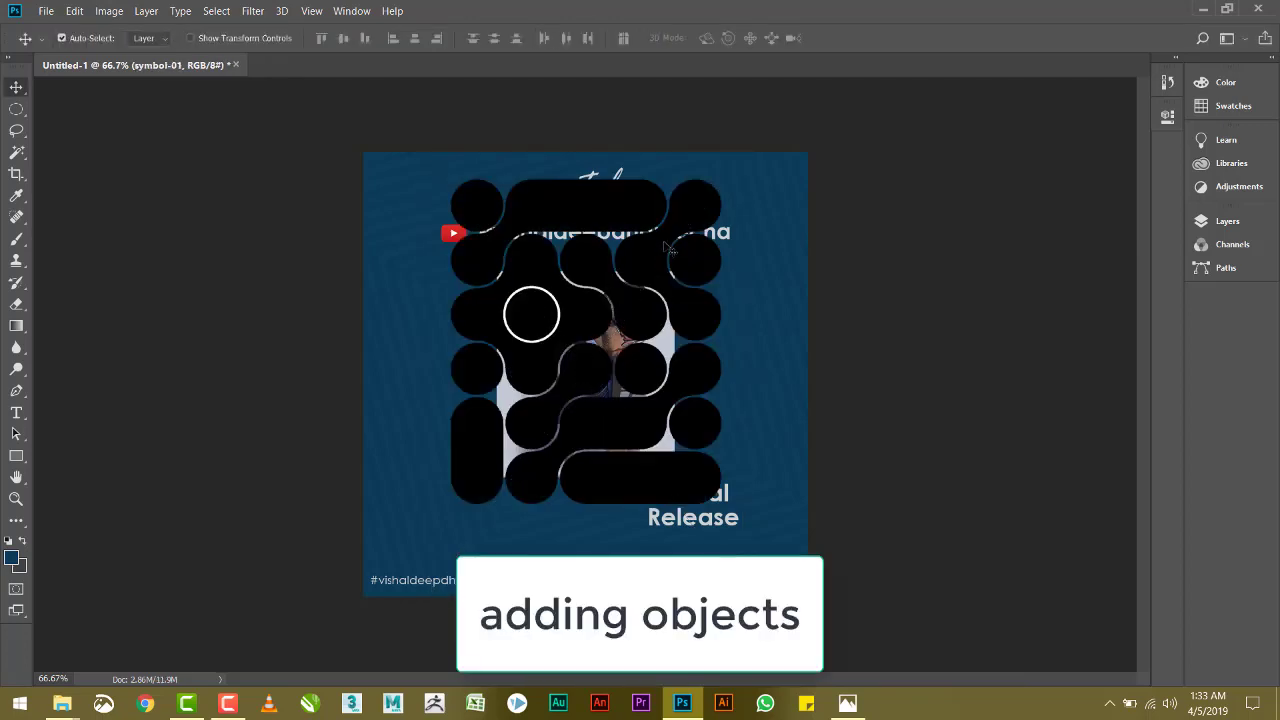
- Magic Wand-copy two black shapes from symbol-01 onto their own layers
click(1227, 221)
click(16, 153)
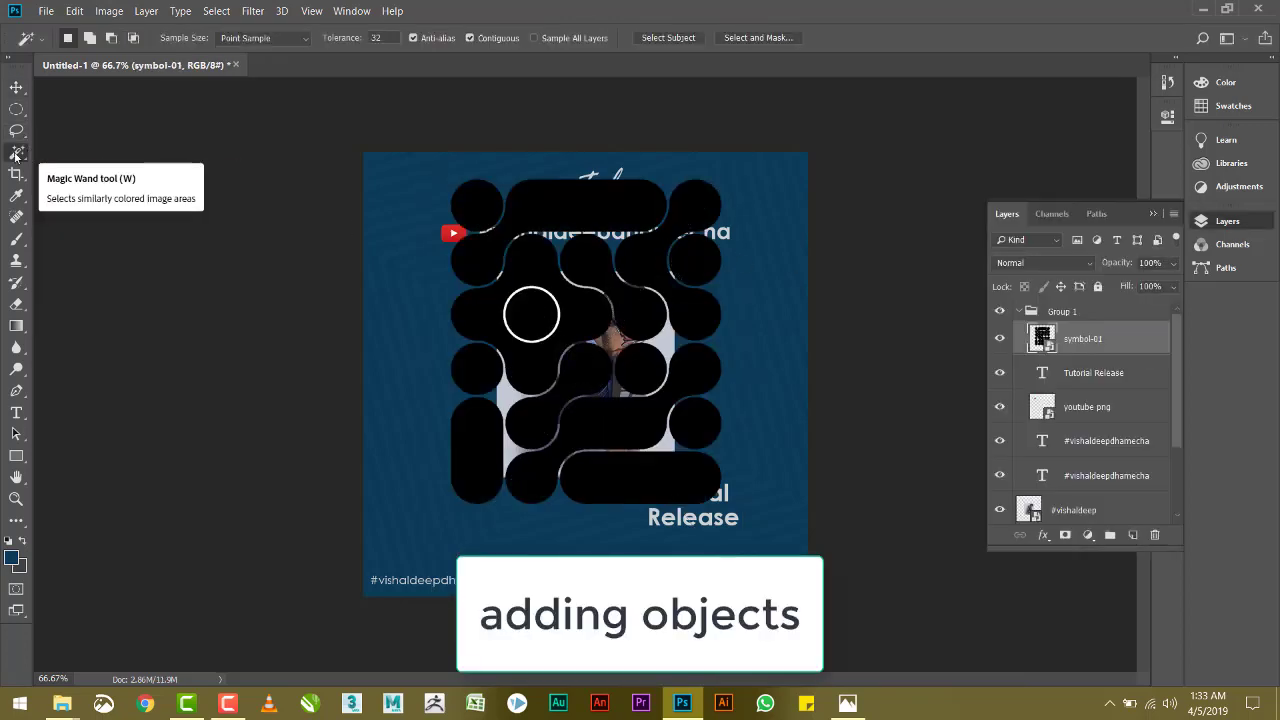
click(614, 286)
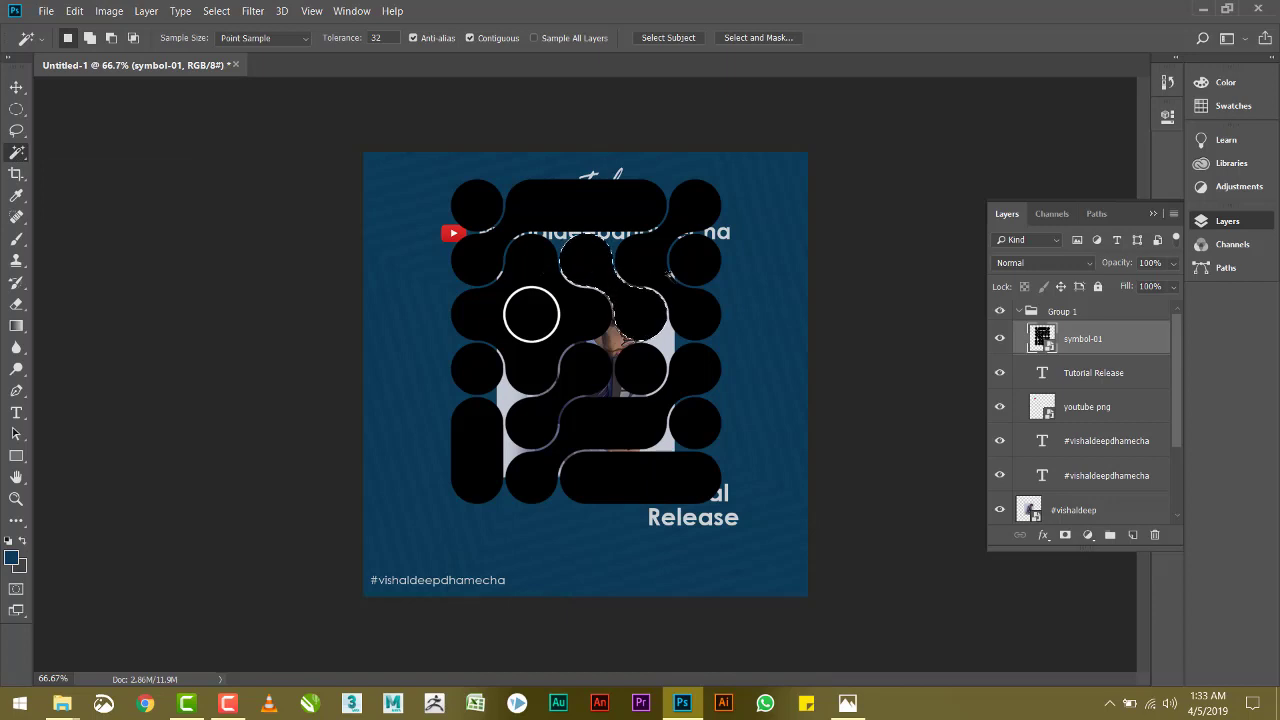
key(ctrl+j)
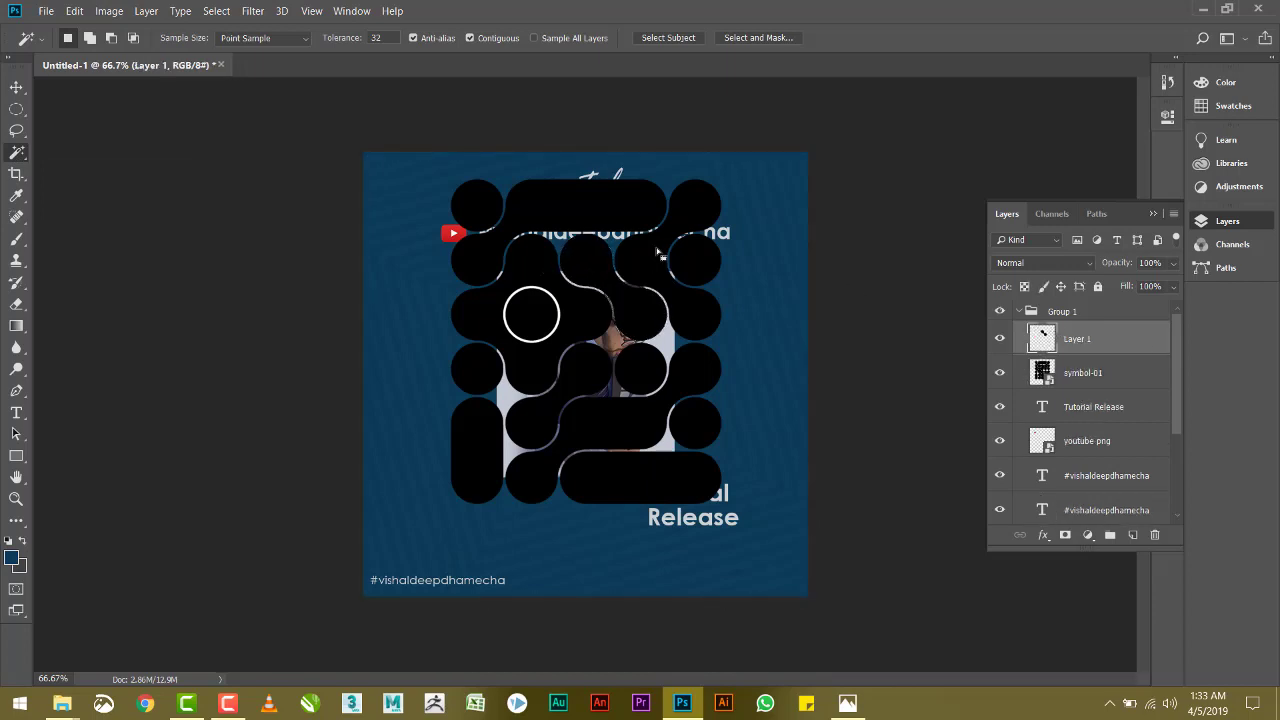
click(1118, 376)
key(ctrl+j)
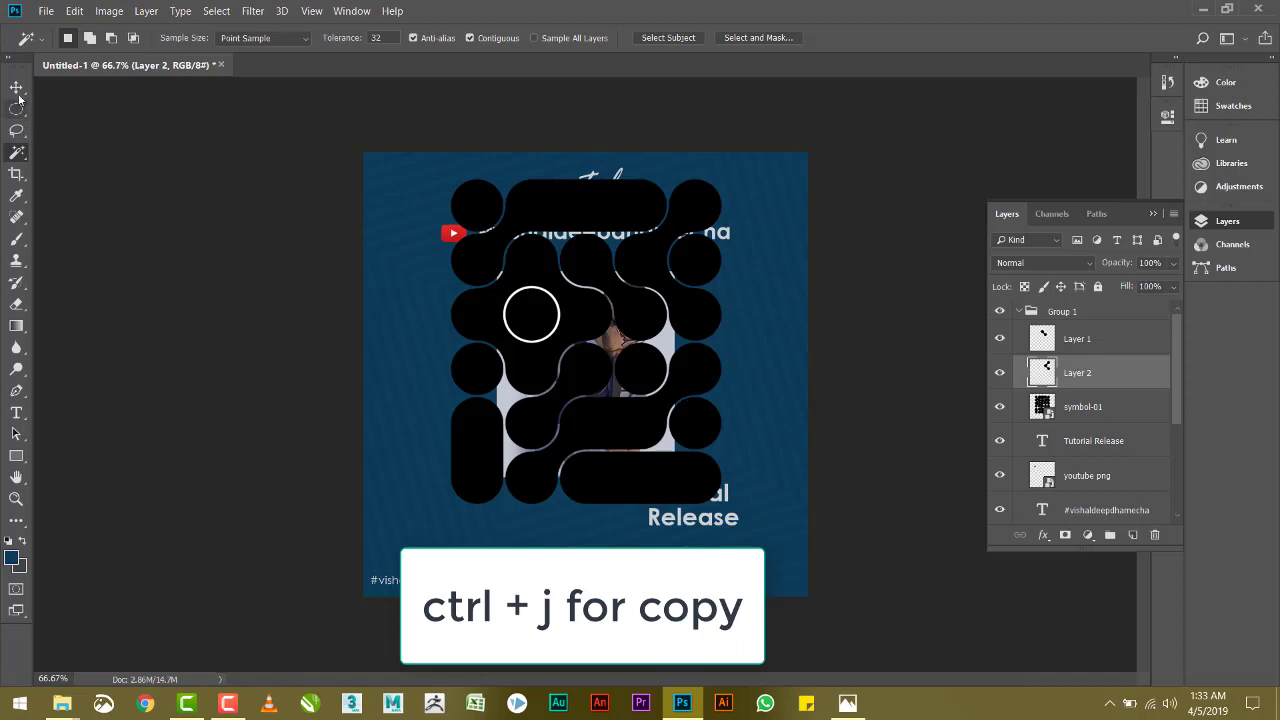
- Ungroup the layers, delete symbol-01, and move the first shape left of the photo
click(17, 89)
click(1062, 311)
key(ctrl+shift+g)
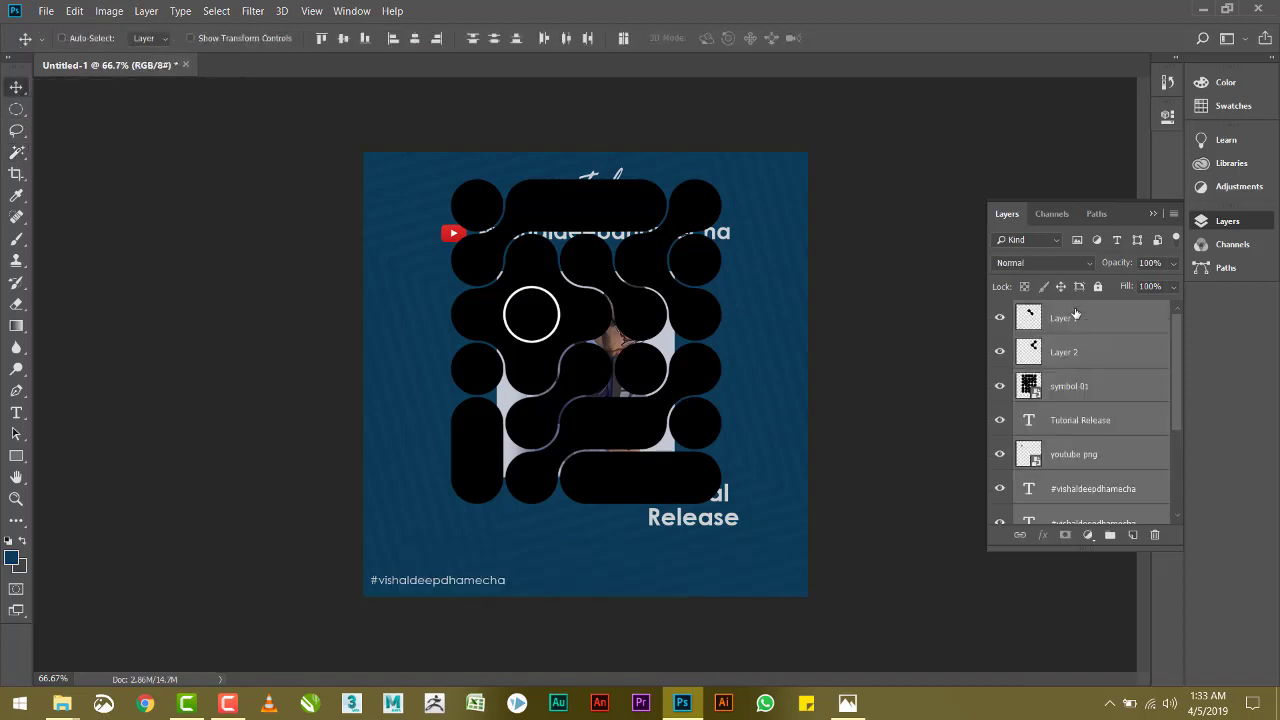
click(1060, 390)
key(Delete)
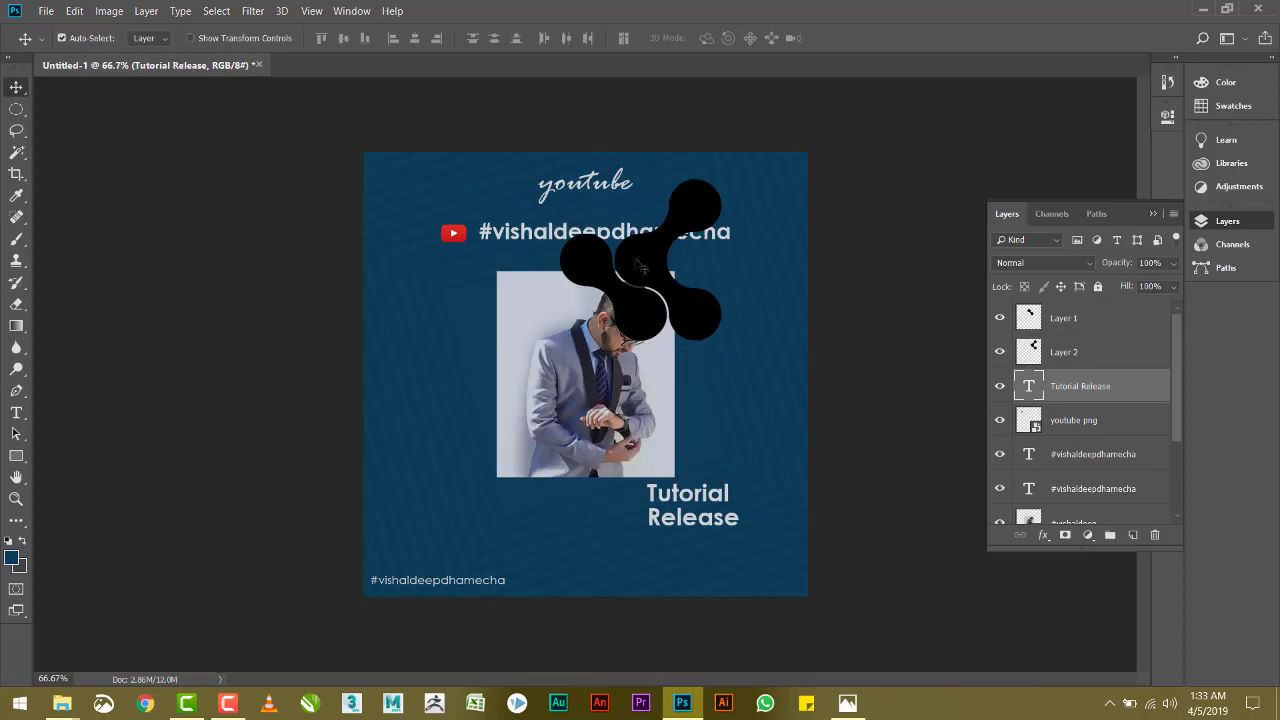
drag(606, 271, 462, 291)
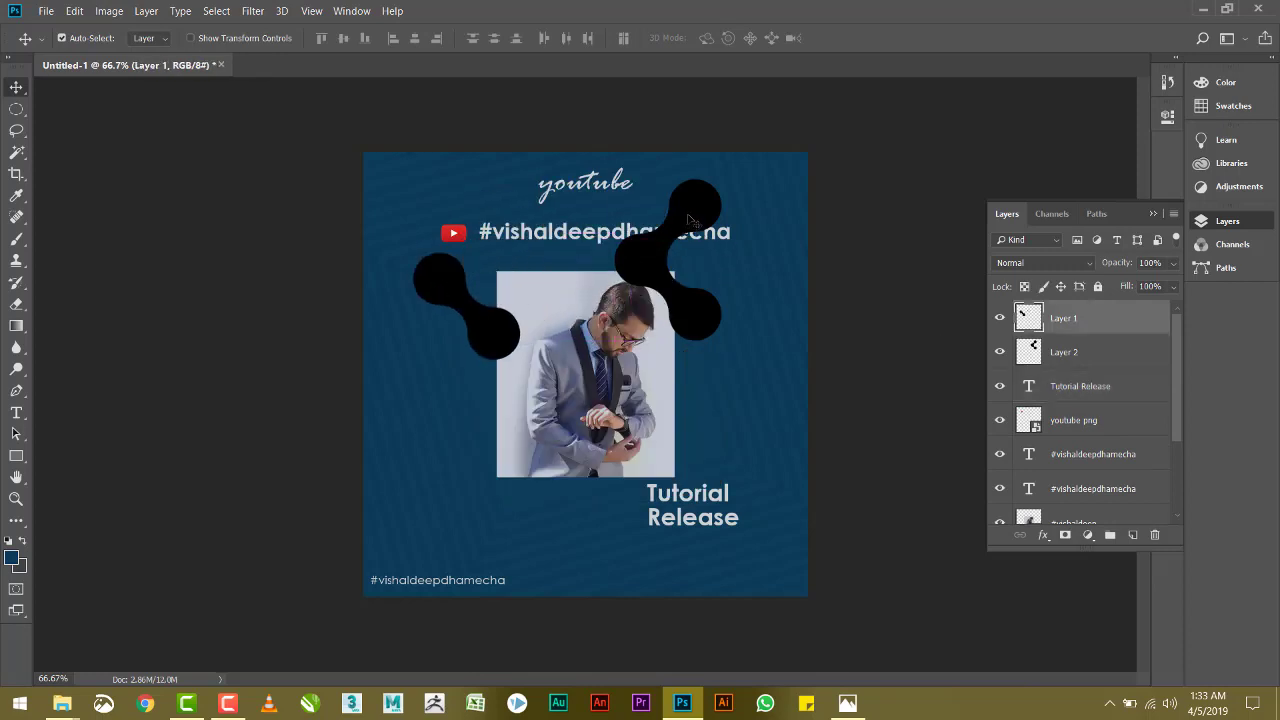
- Move the three-lobed shape to the right edge and fill the left shape medium blue
drag(688, 218, 774, 244)
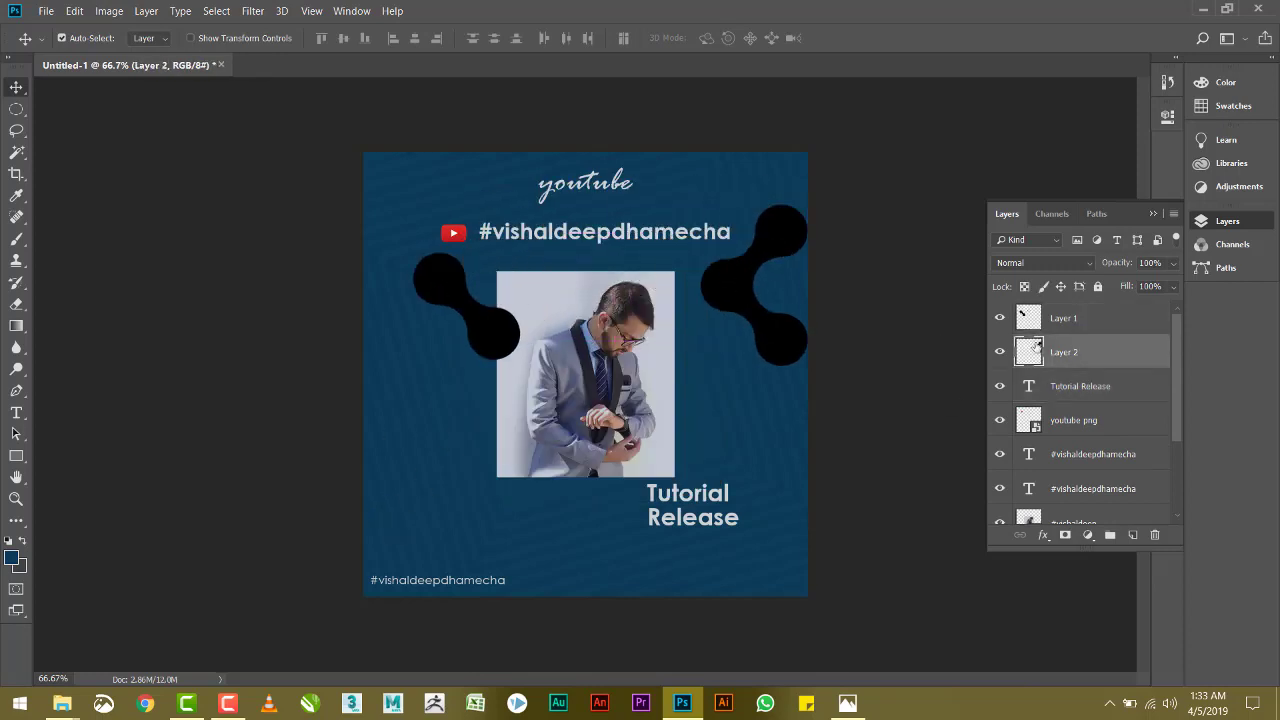
click(1030, 320)
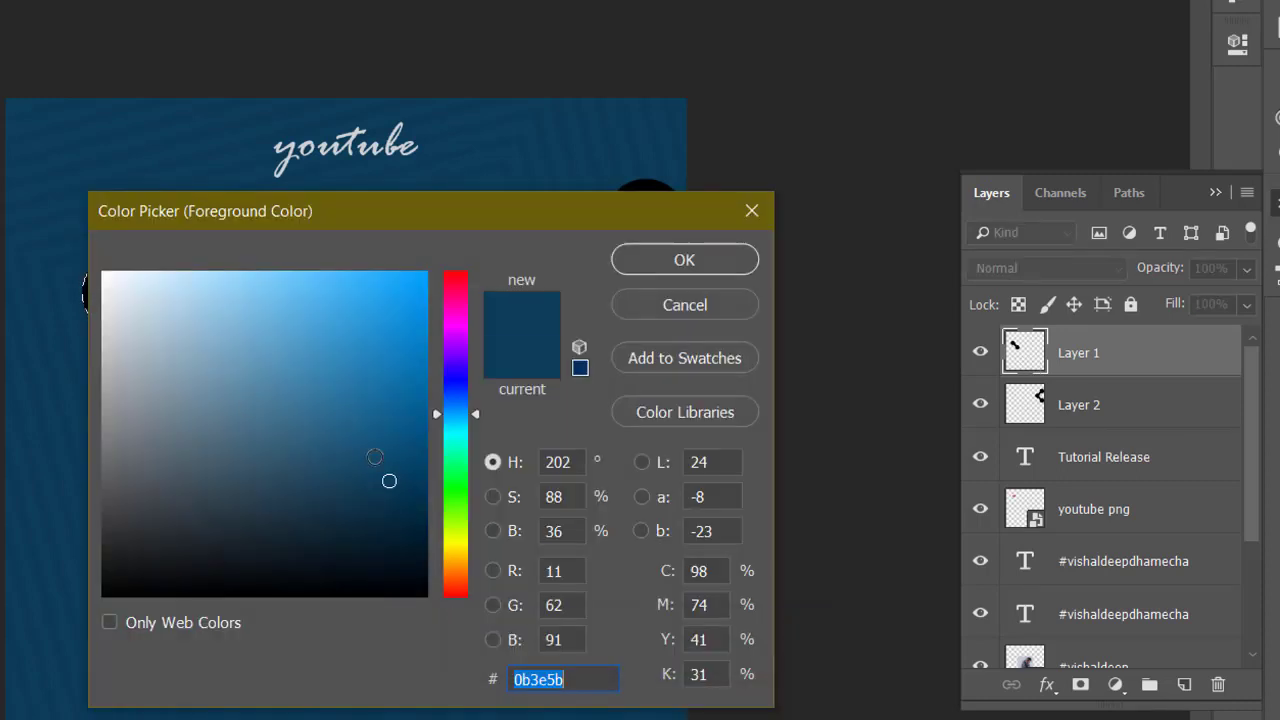
click(358, 437)
click(381, 412)
click(686, 261)
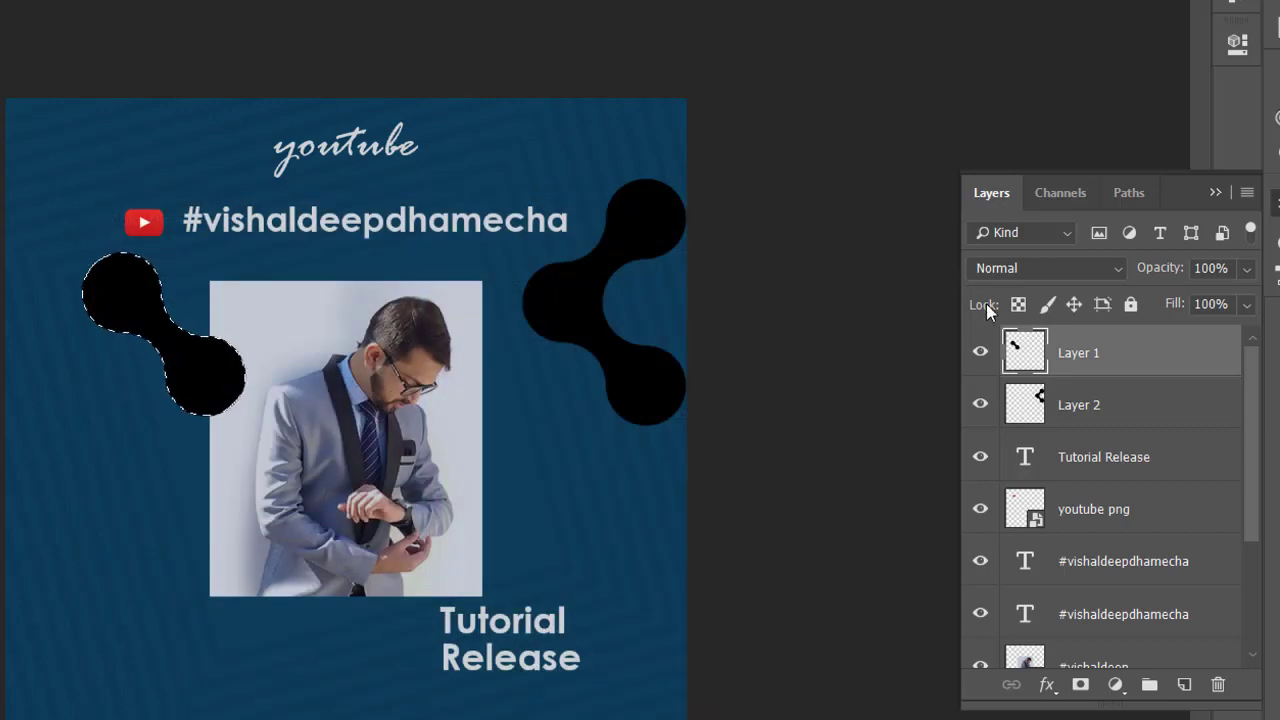
key(alt+BackSpace)
key(ctrl+d)
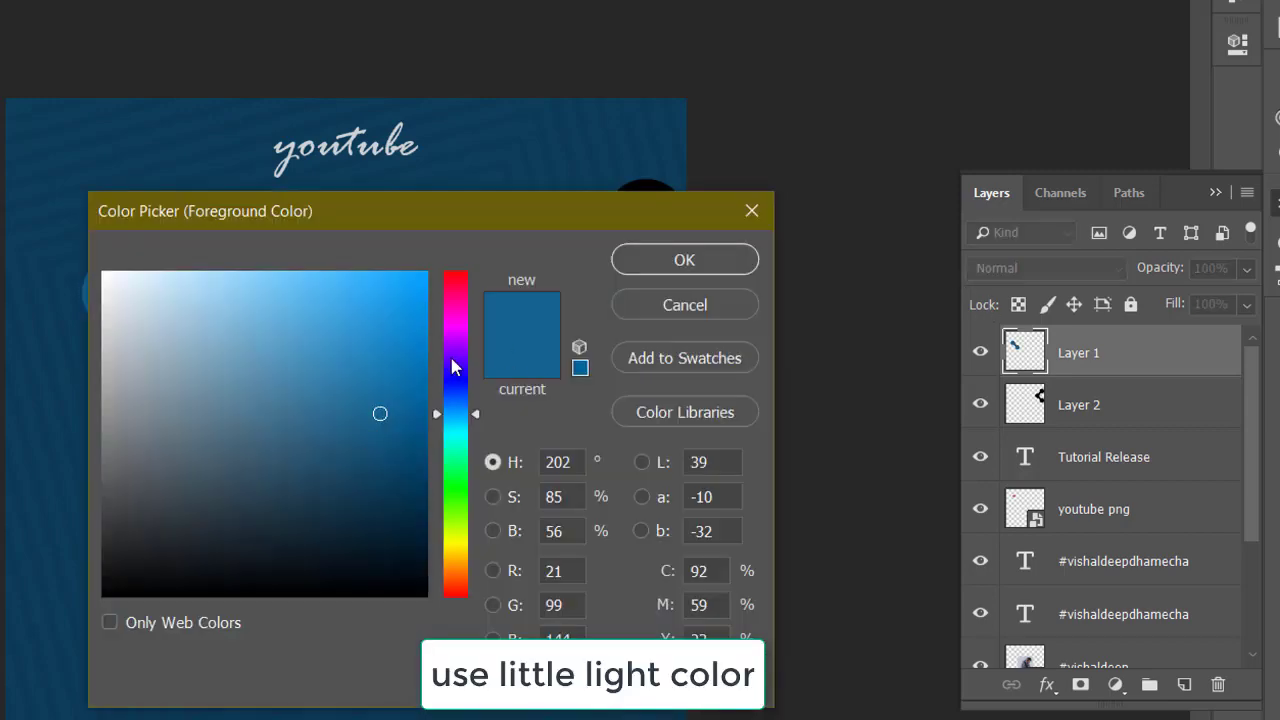
- Refill the left shape lighter blue (RGB 28, 121, 175) and move it top-left
click(391, 374)
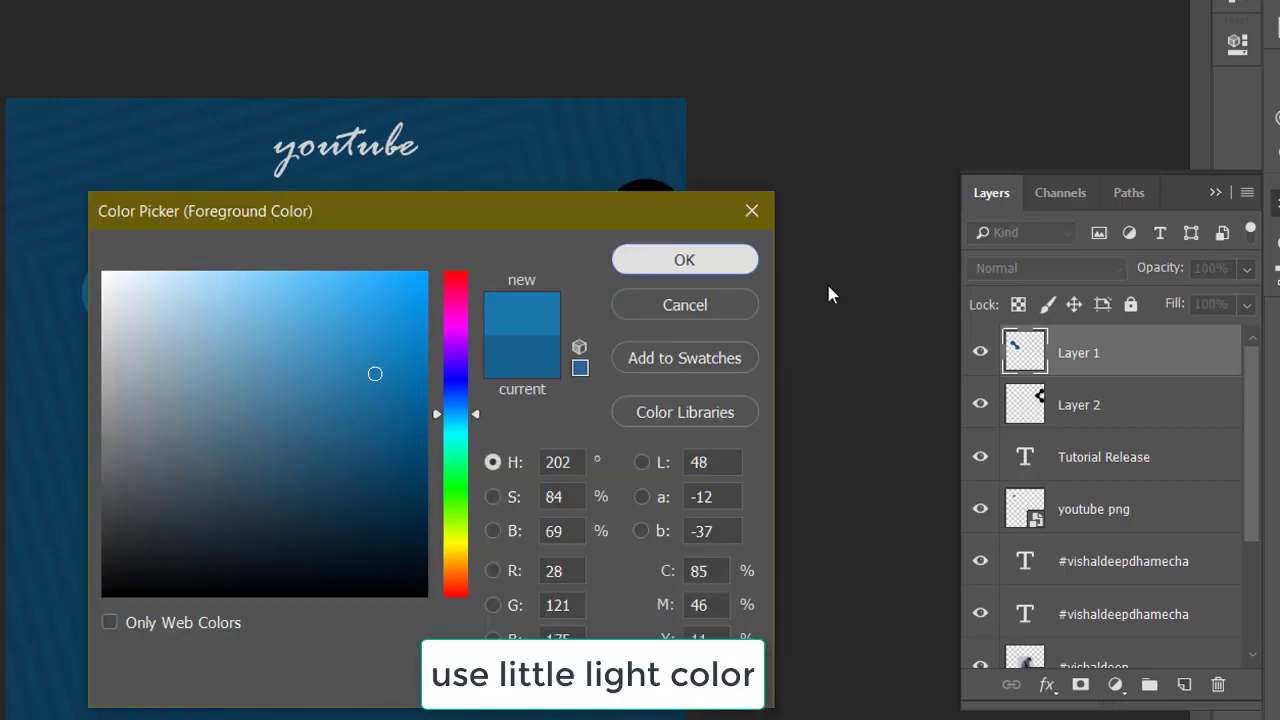
key(Return)
ctrl+click(1025, 350)
key(alt+BackSpace)
key(ctrl+d)
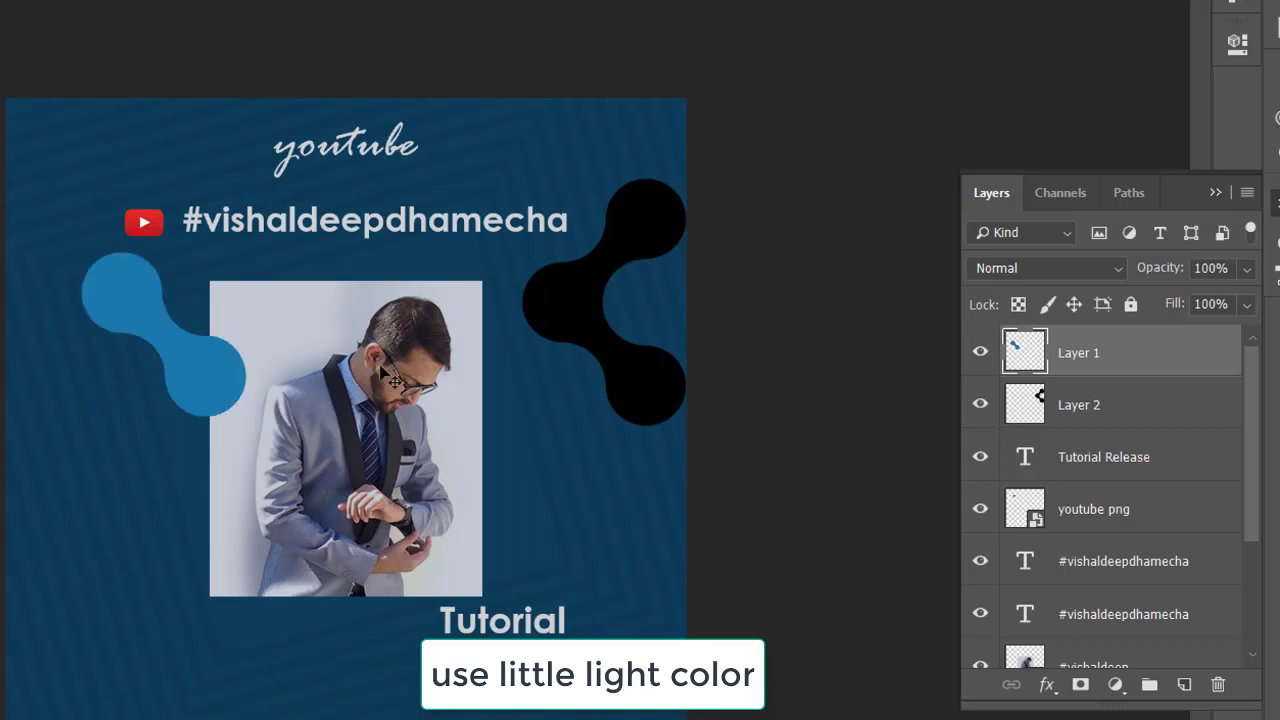
drag(175, 300, 183, 283)
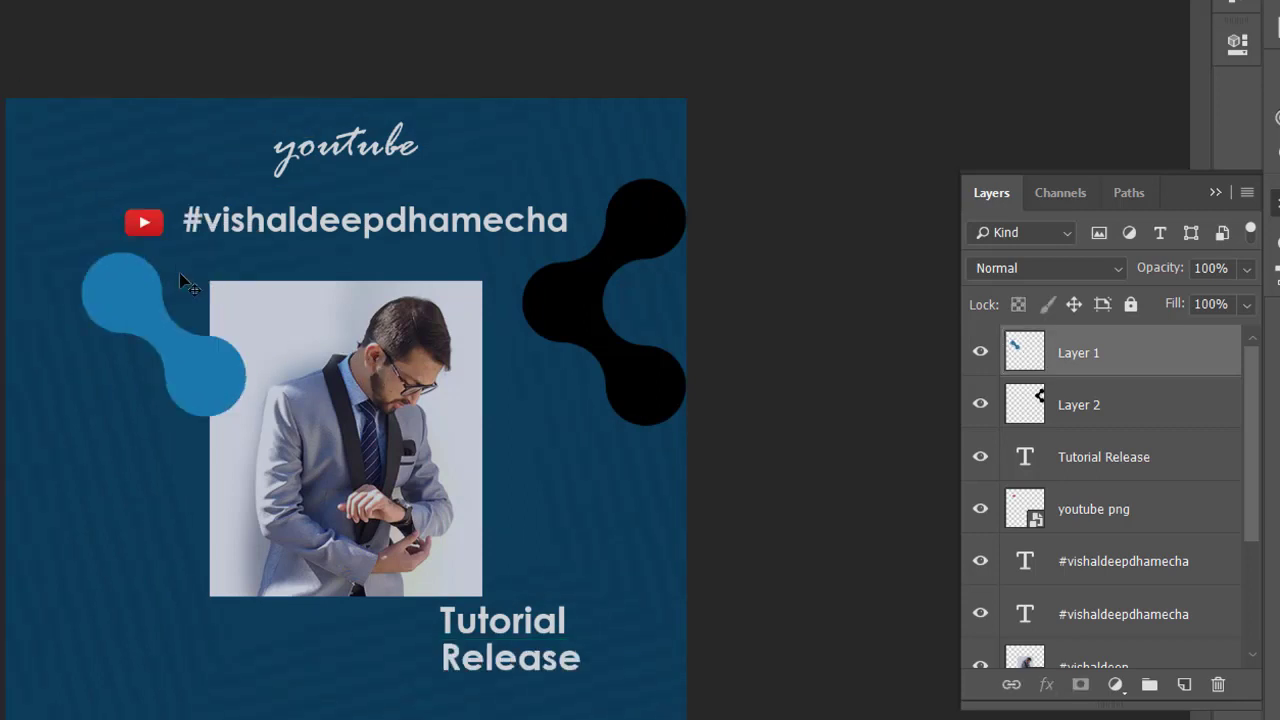
mouse_move(181, 346)
mouse_down()
mouse_move(228, 193)
mouse_move(492, 218)
mouse_up()
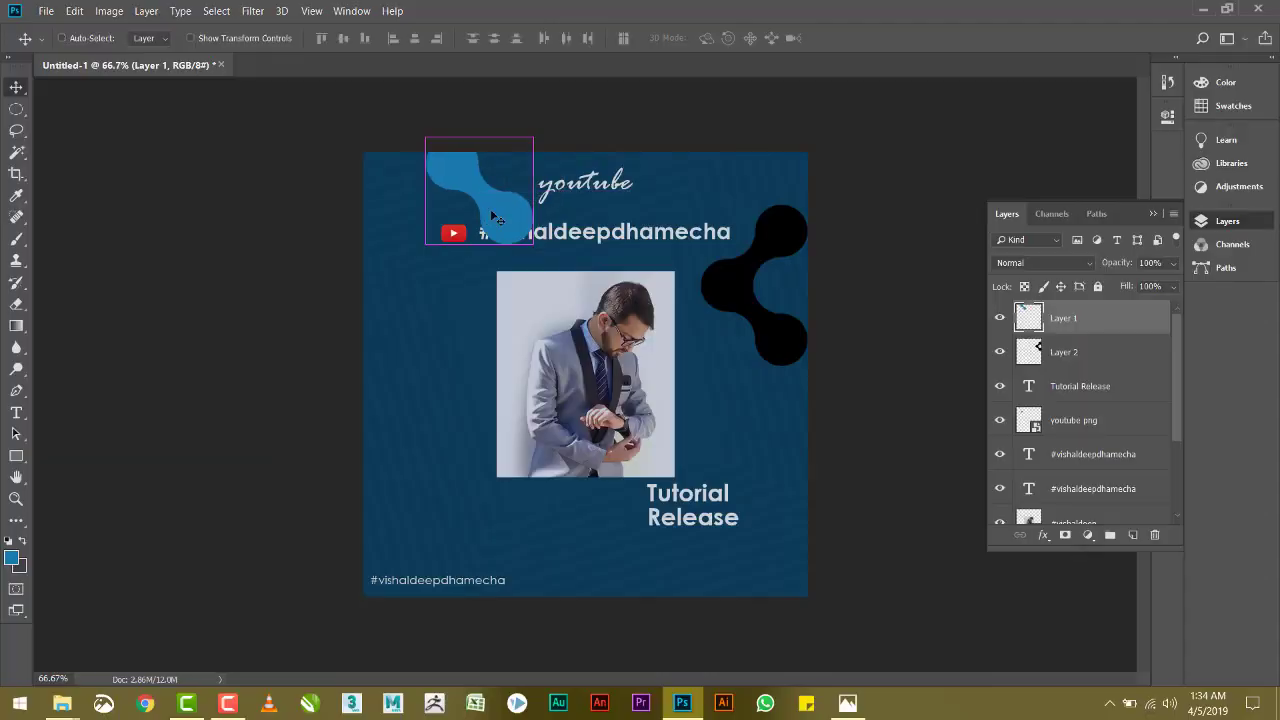
- Send the blue shape to the bottom and shrink the three-lobed shape to 16% beside the photo
key(ctrl+bracketleft)
key(ctrl+bracketleft)
key(ctrl+bracketleft)
key(ctrl+bracketleft)
key(ctrl+bracketleft)
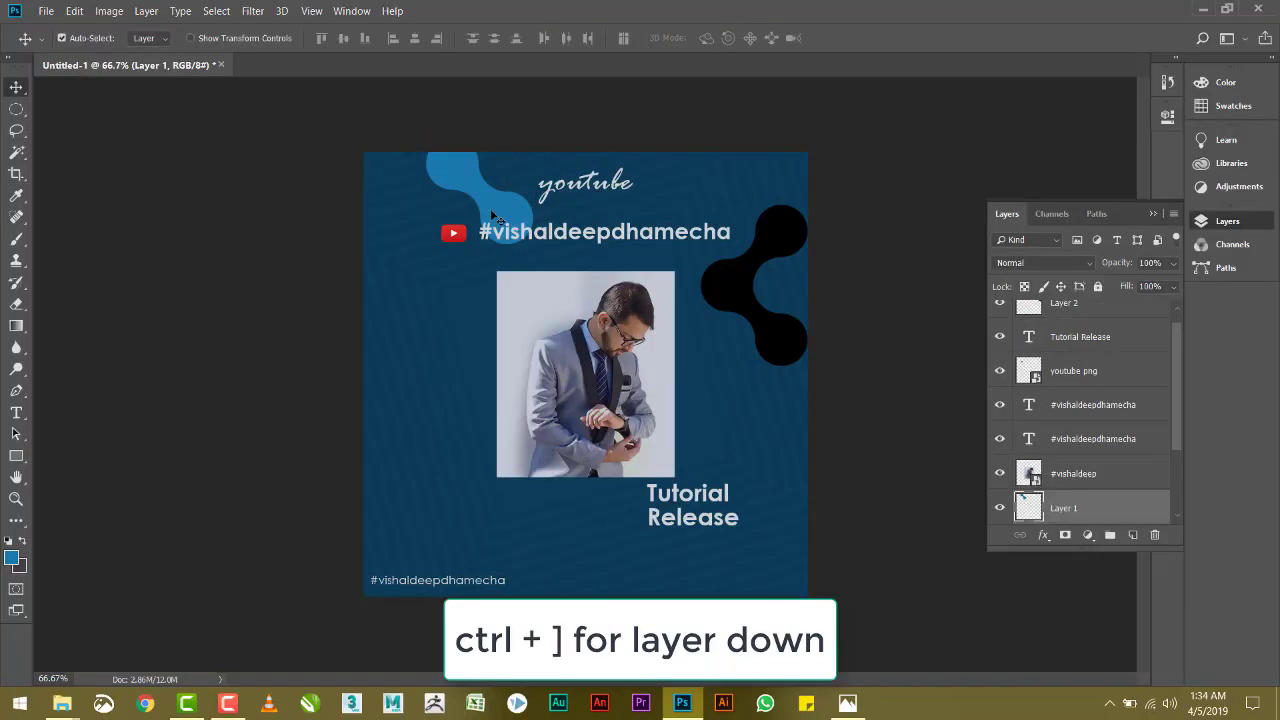
drag(492, 217, 505, 246)
click(773, 234)
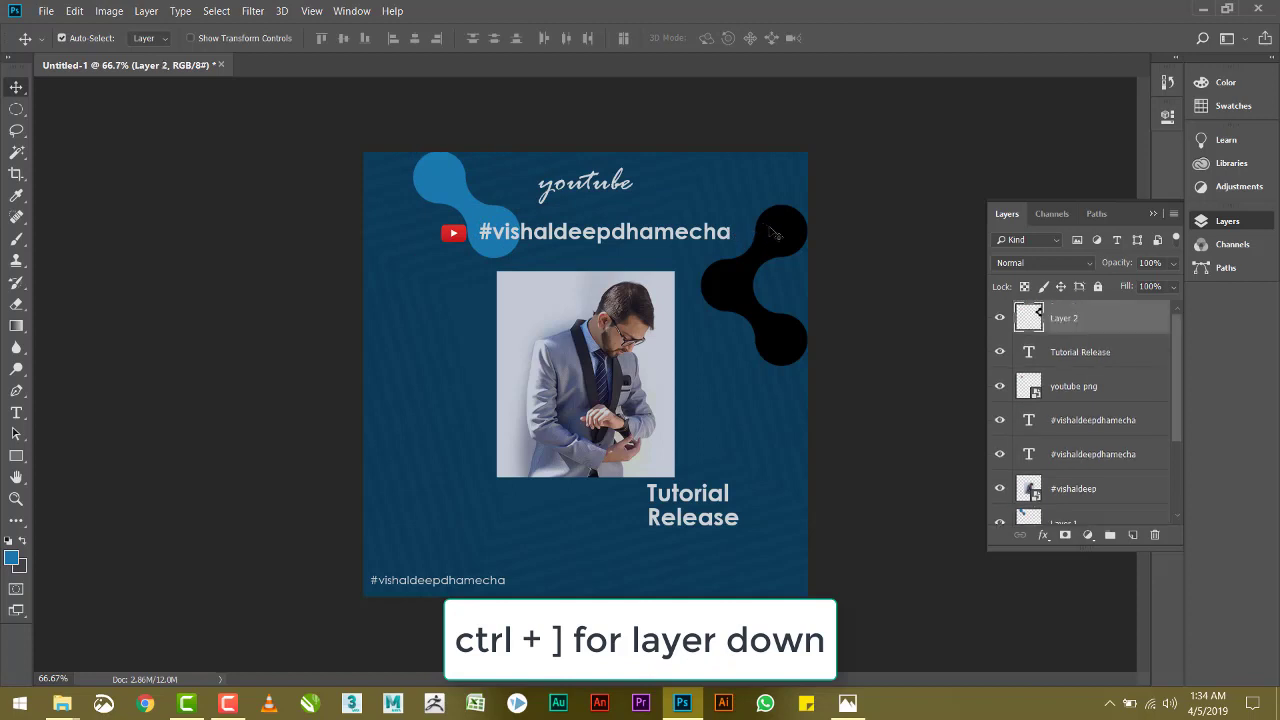
key(ctrl+t)
drag(806, 206, 767, 222)
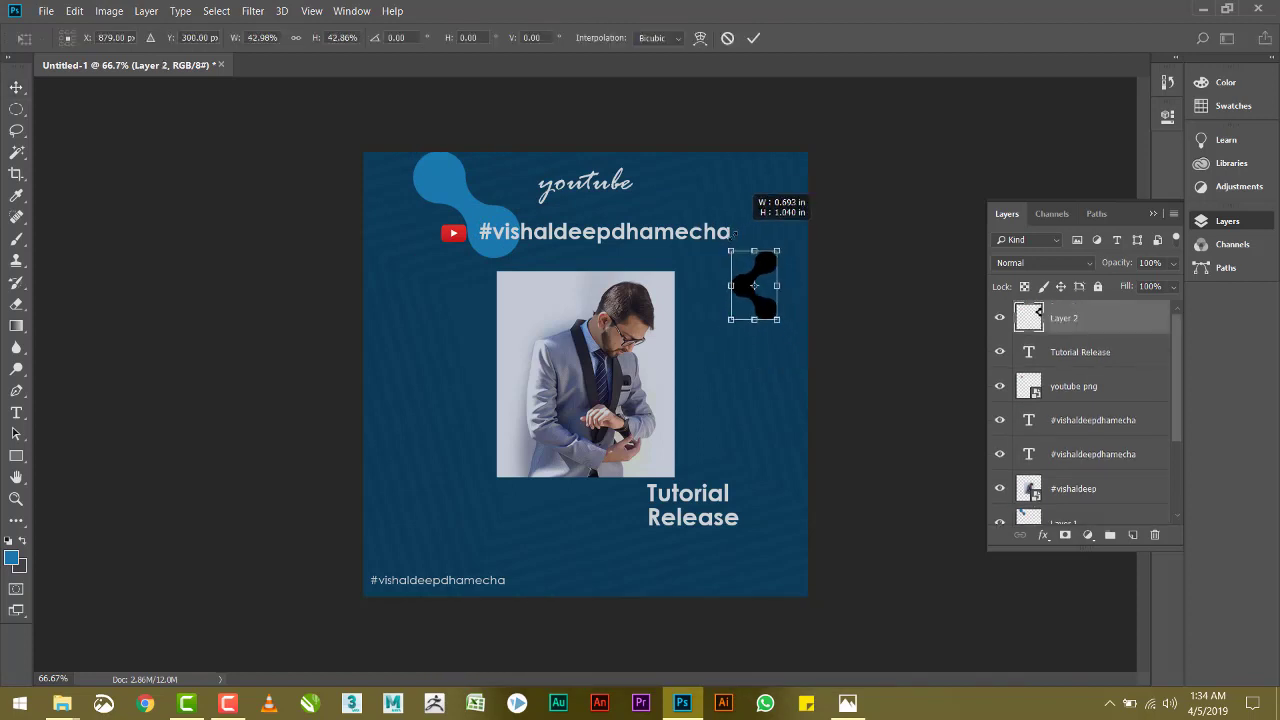
key(Return)
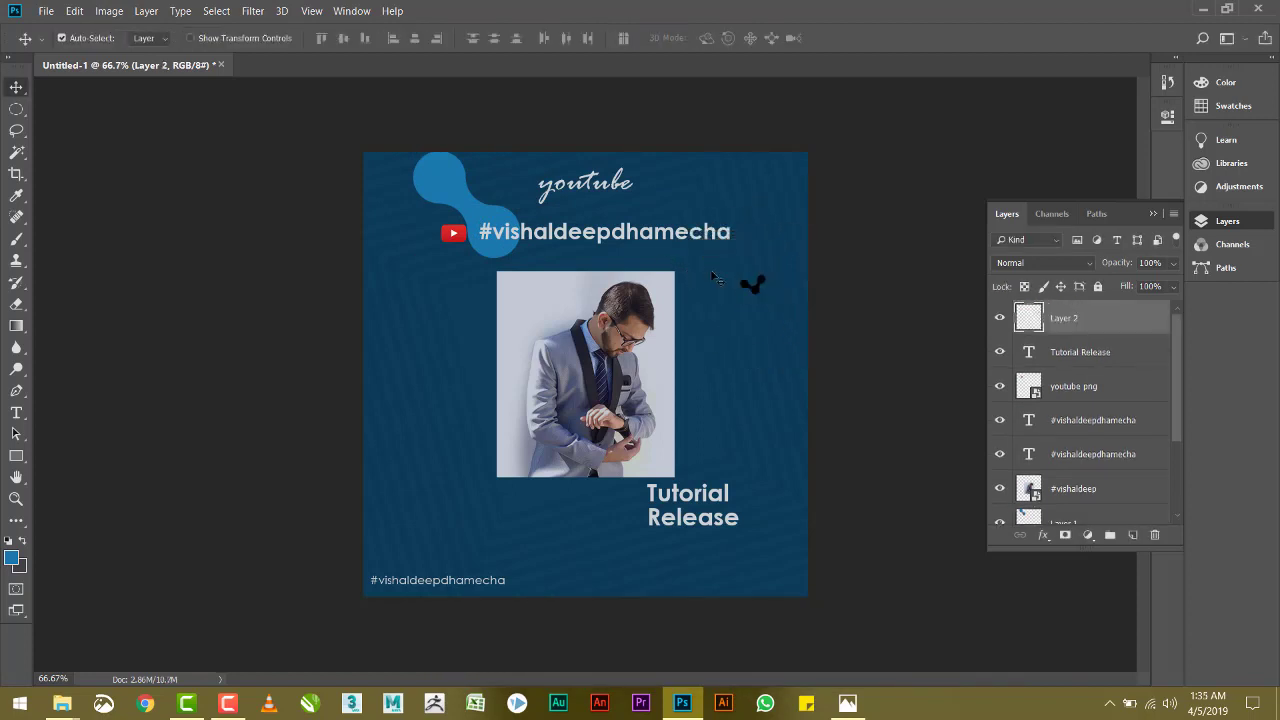
drag(753, 285, 746, 386)
ctrl+click(1027, 320)
- Place a shrunken copy of the blue blob at the bottom-right corner
drag(458, 203, 745, 538)
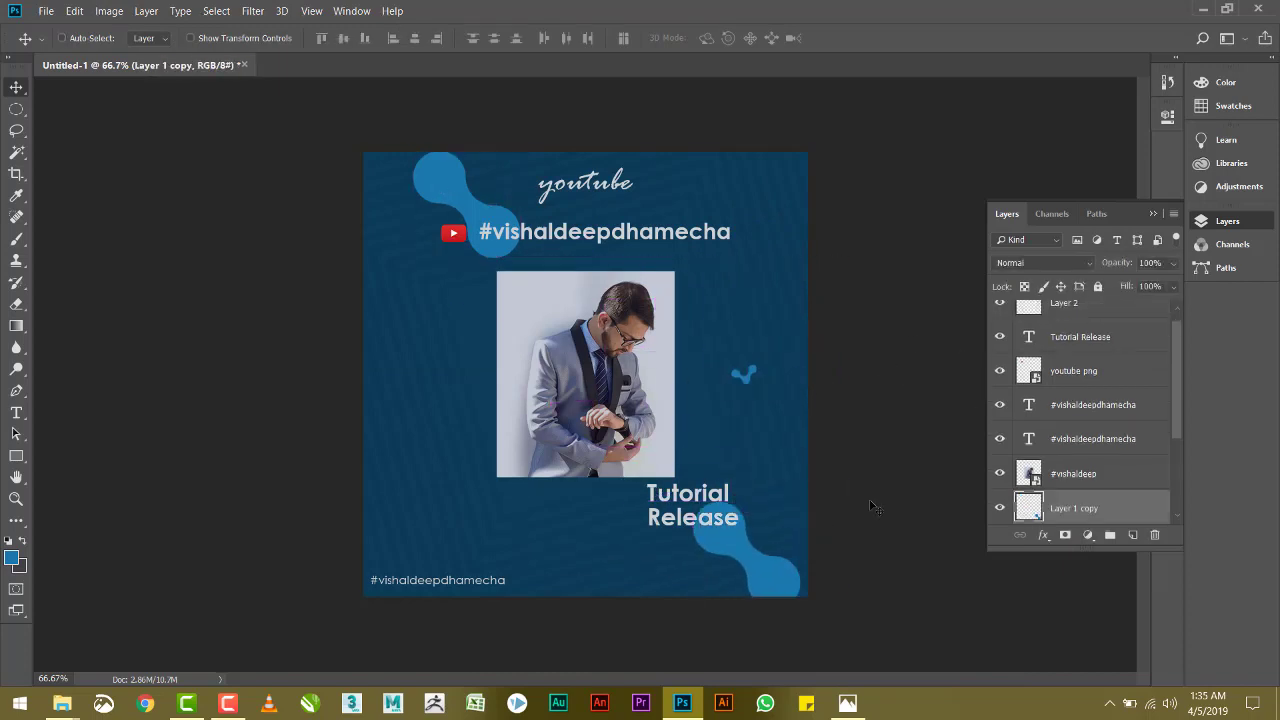
key(ctrl+t)
mouse_move(836, 501)
mouse_down()
mouse_move(772, 514)
mouse_move(747, 493)
mouse_up()
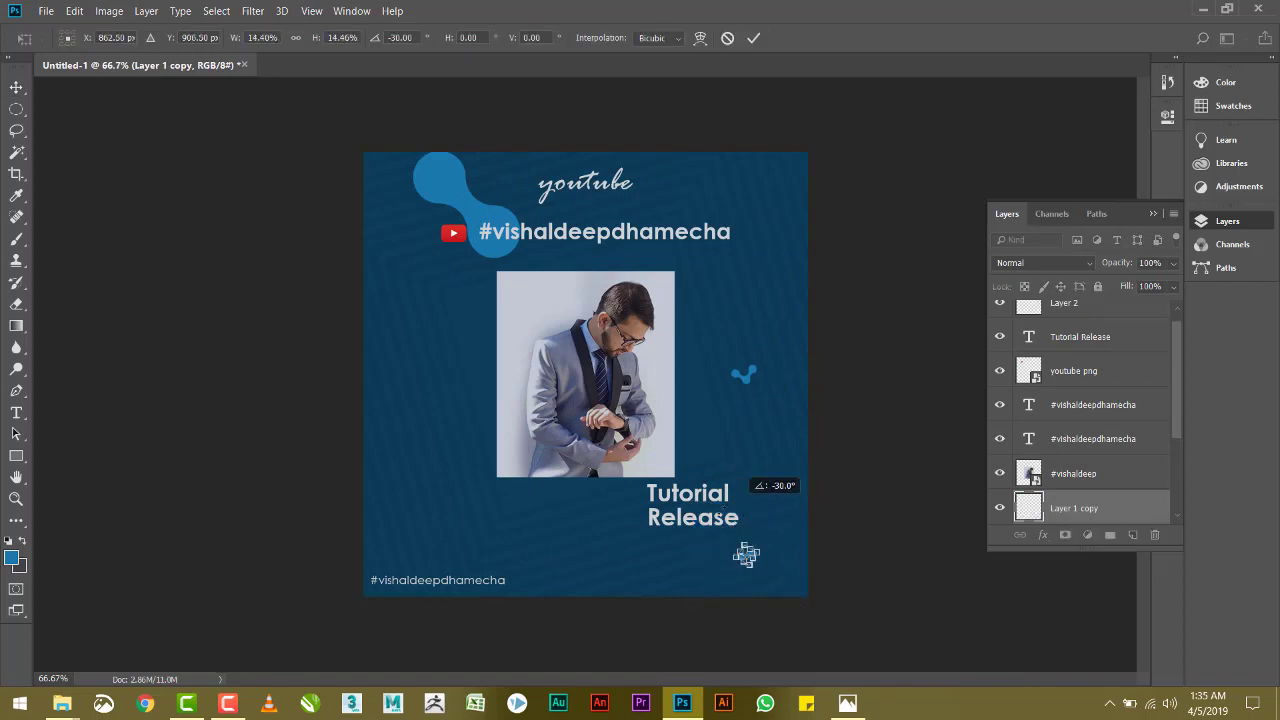
key(Return)
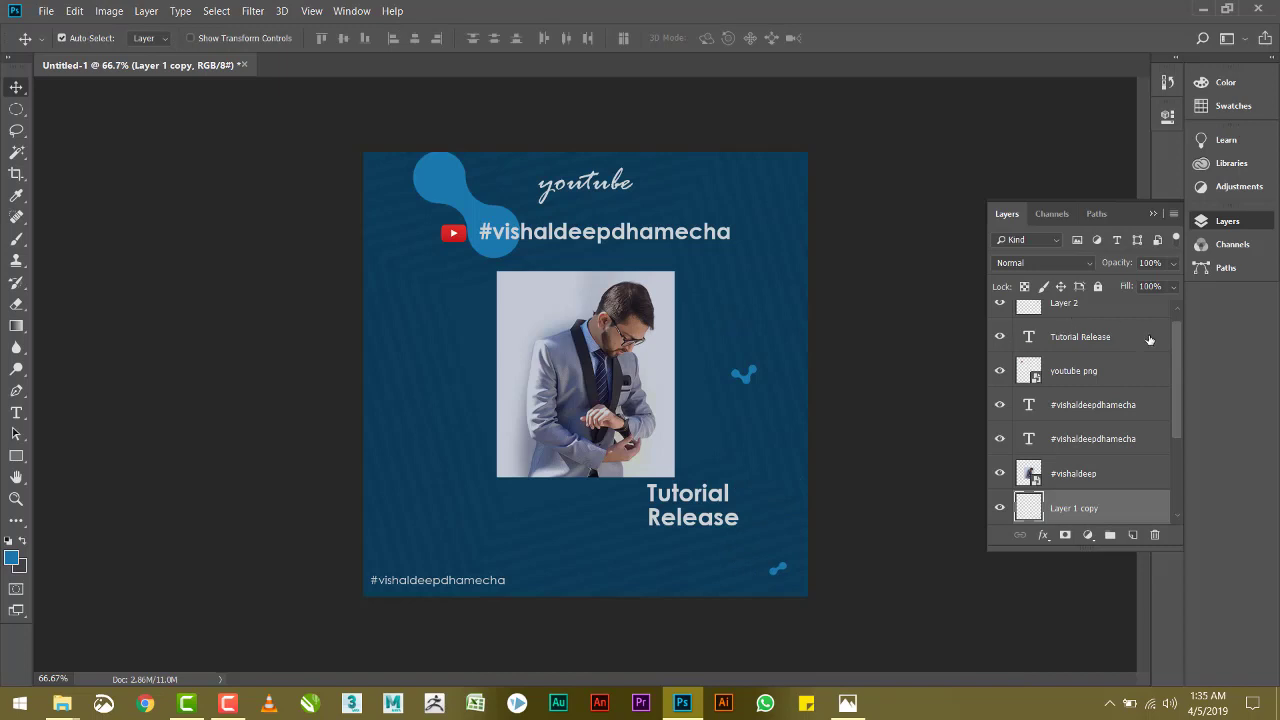
scroll(1180, 360, up, 1)
click(1092, 318)
- Draw a small blue circle on a new layer and place it on the photo's top edge
click(1132, 534)
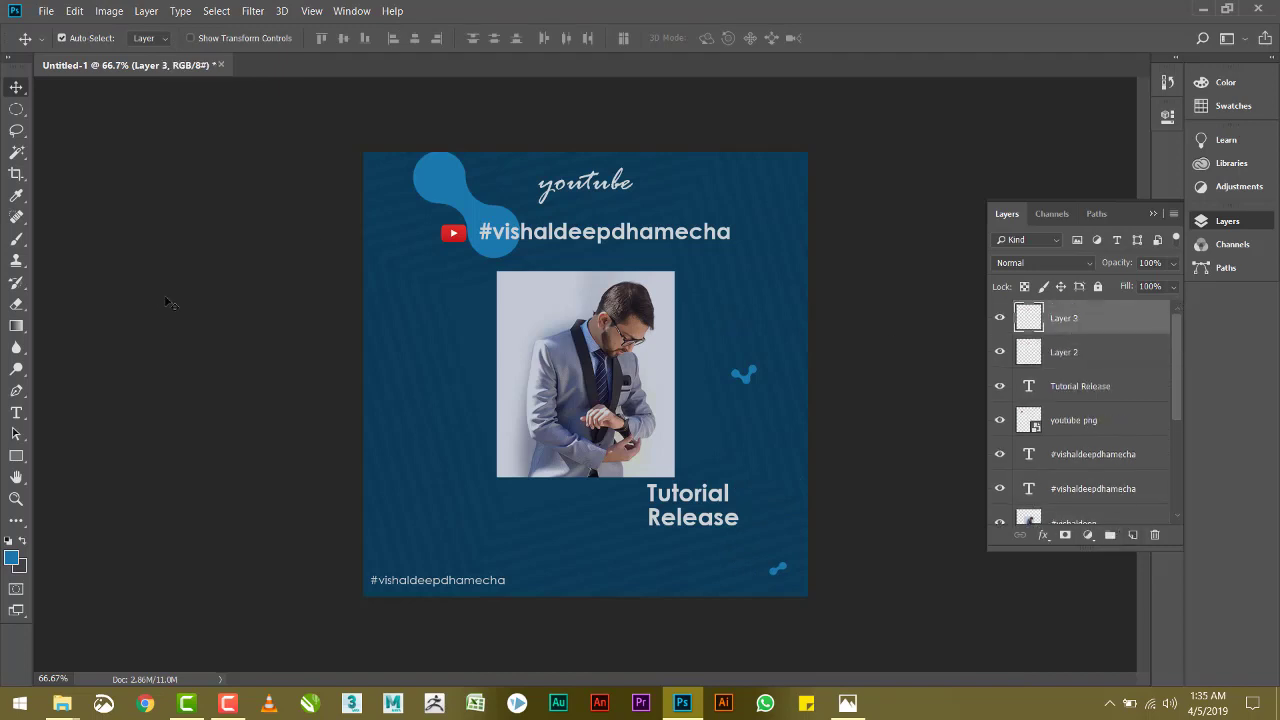
right_click(15, 112)
click(80, 122)
drag(448, 293, 483, 328)
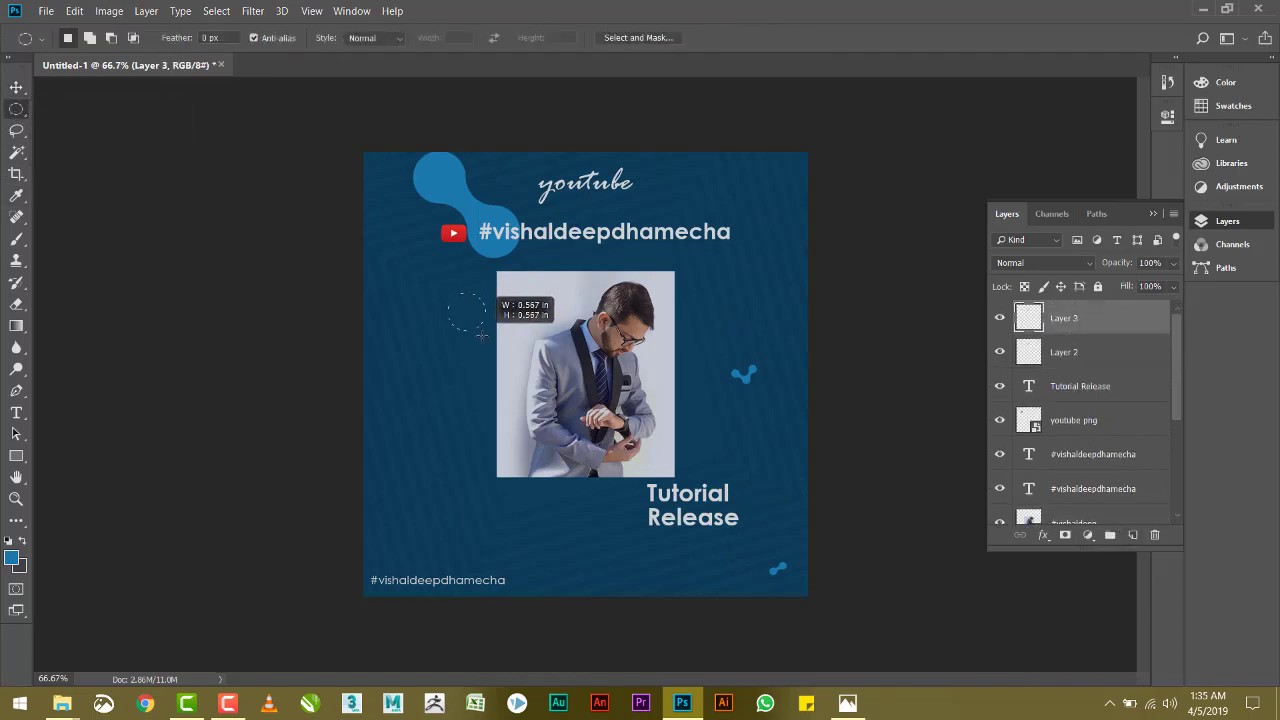
key(alt+BackSpace)
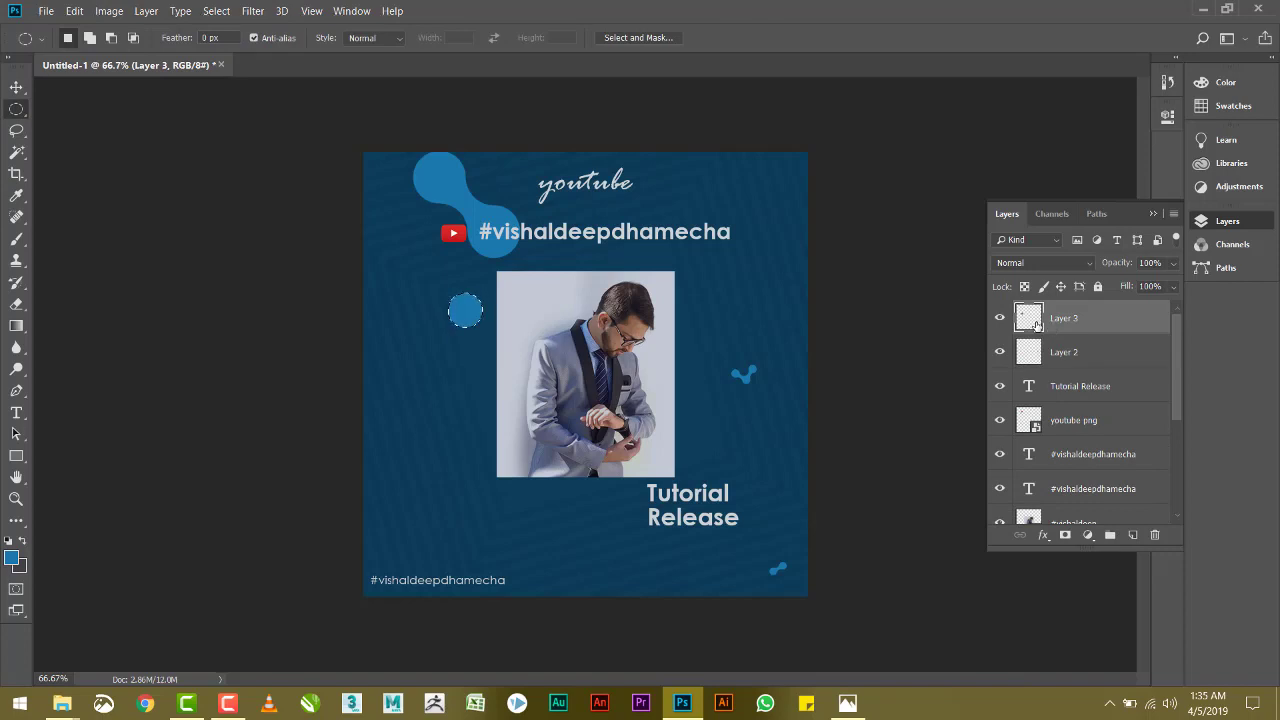
key(v)
key(ctrl+d)
drag(465, 312, 570, 273)
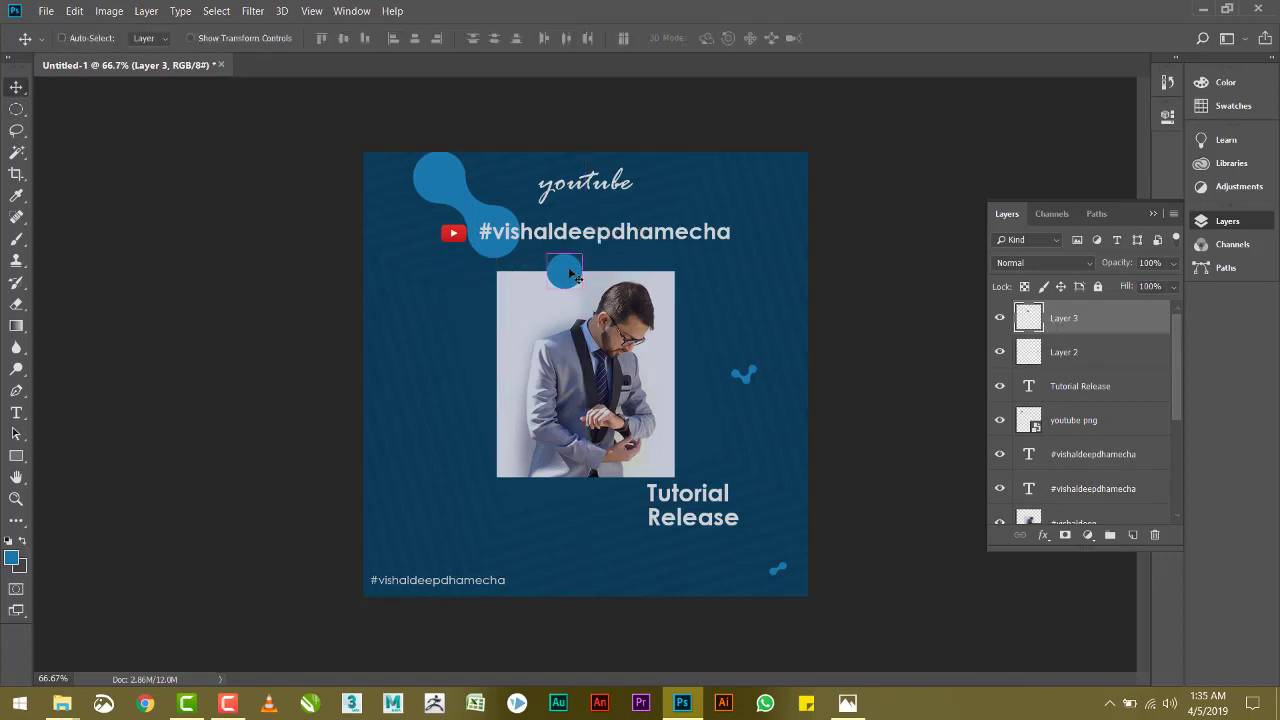
drag(571, 273, 763, 272)
- Duplicate the circle further right and recolour it light grey with the Eyedropper
key(ctrl+t)
key(Return)
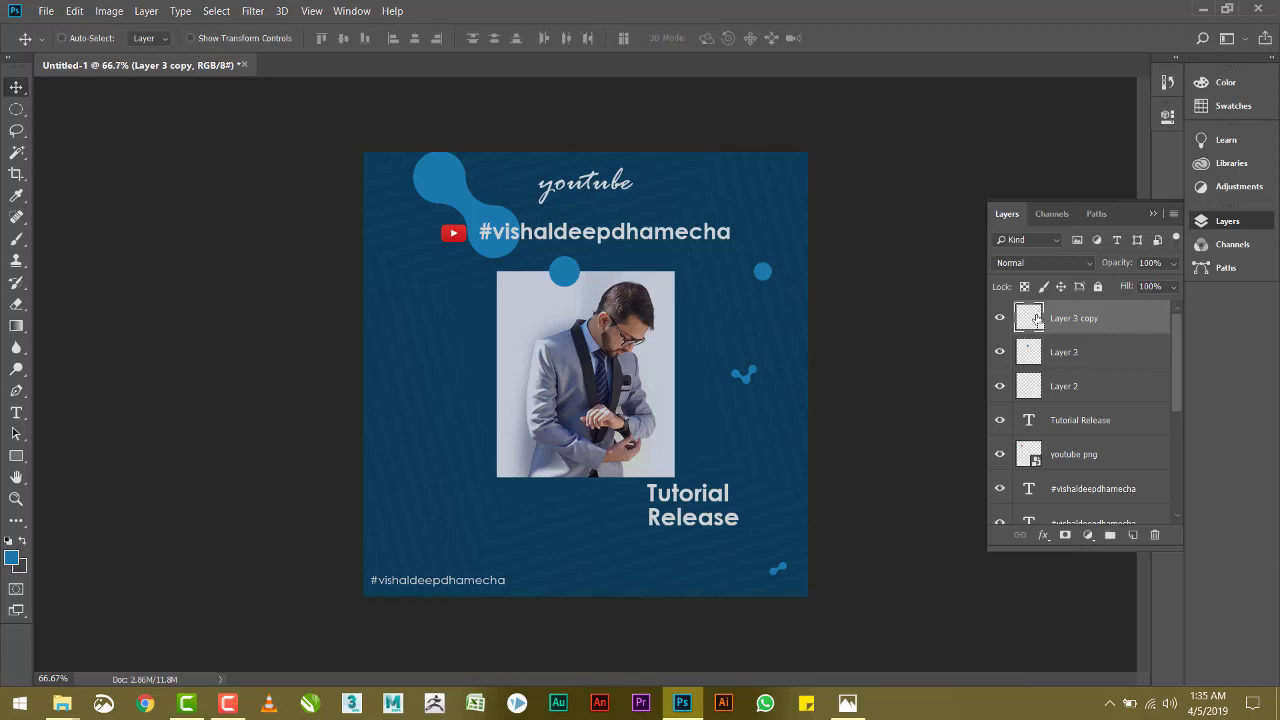
key(i)
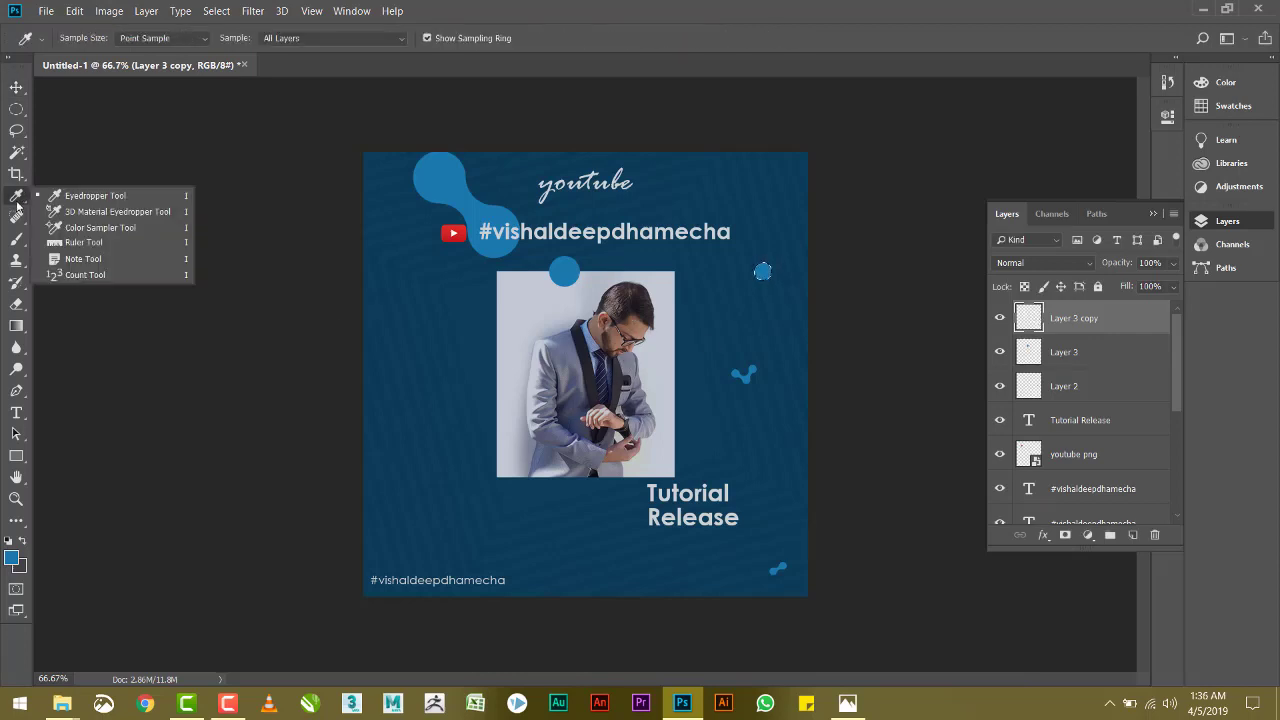
right_click(17, 197)
click(78, 198)
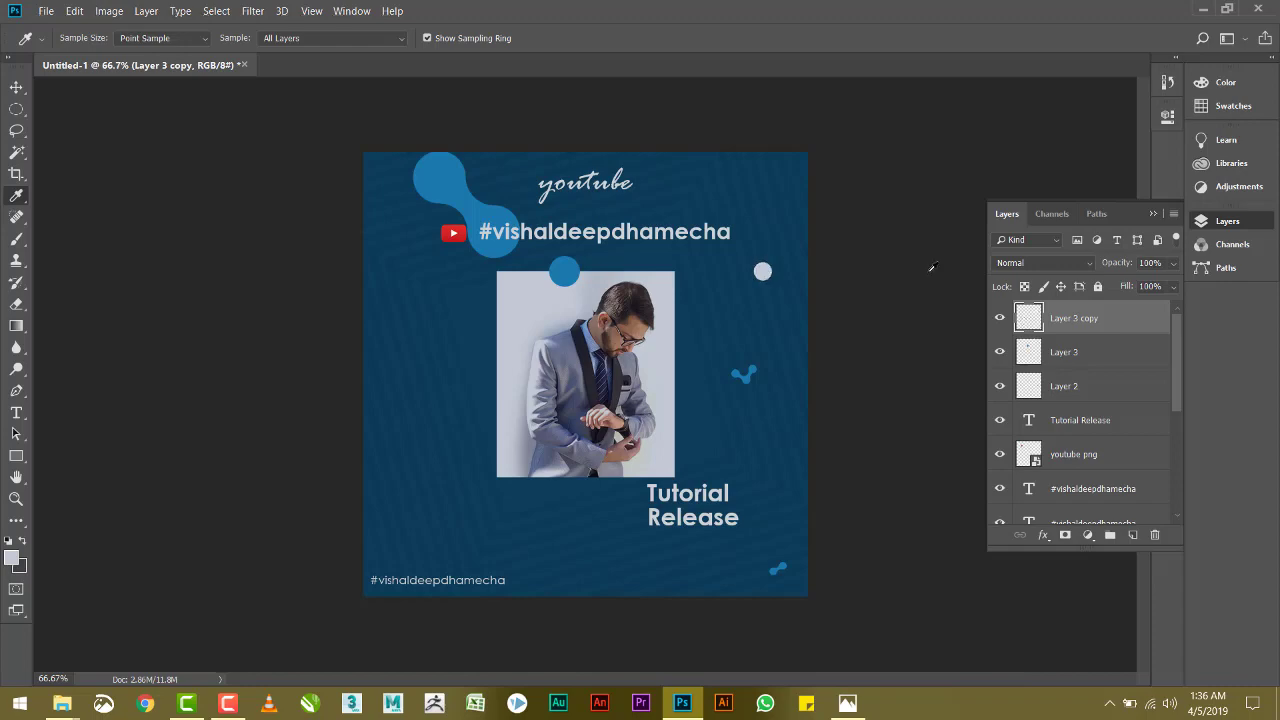
key(v)
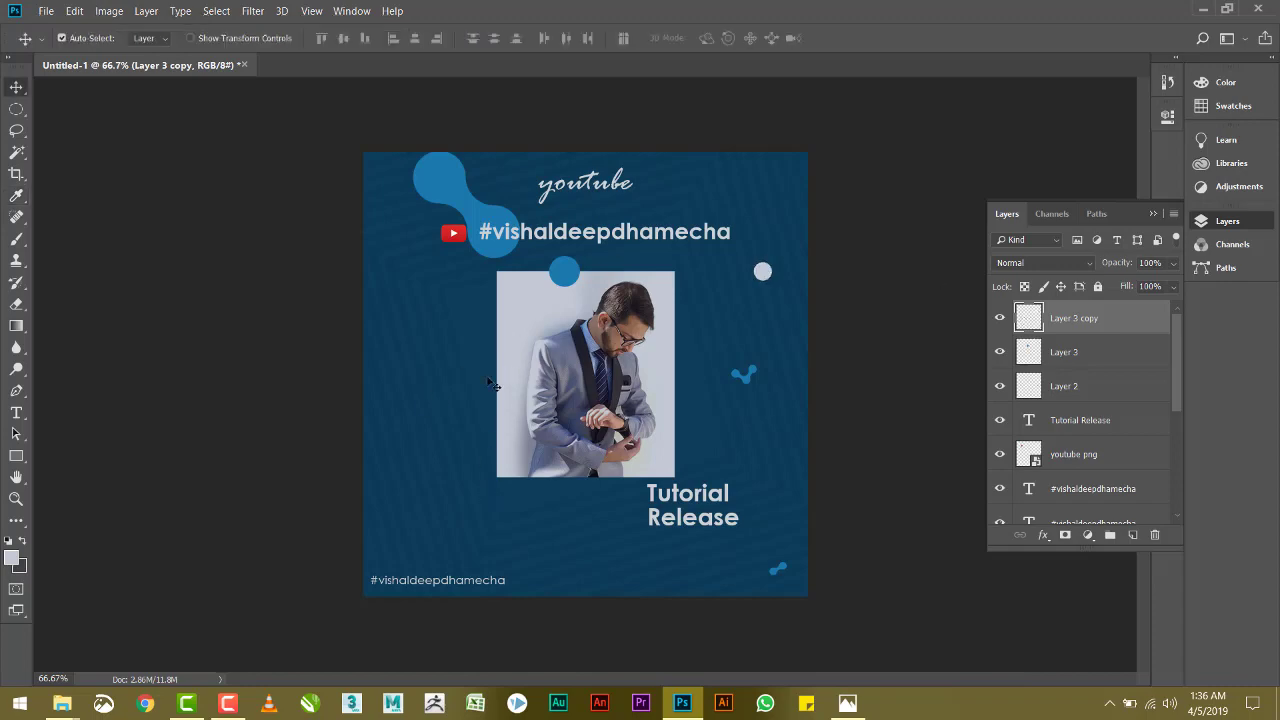
key(alt+Tab)
- Place the symbols image, copy its concentric rings to a layer, and delete the symbols layer
drag(277, 380, 507, 352)
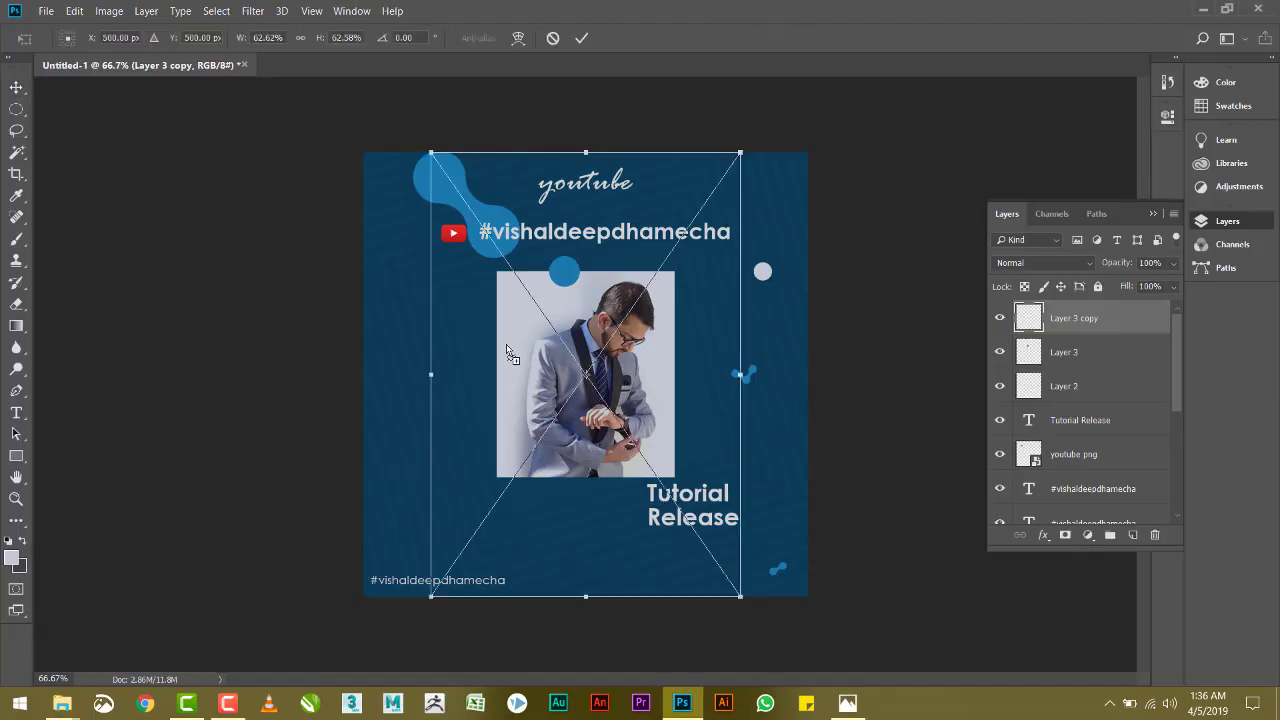
key(Return)
key(ctrl+1)
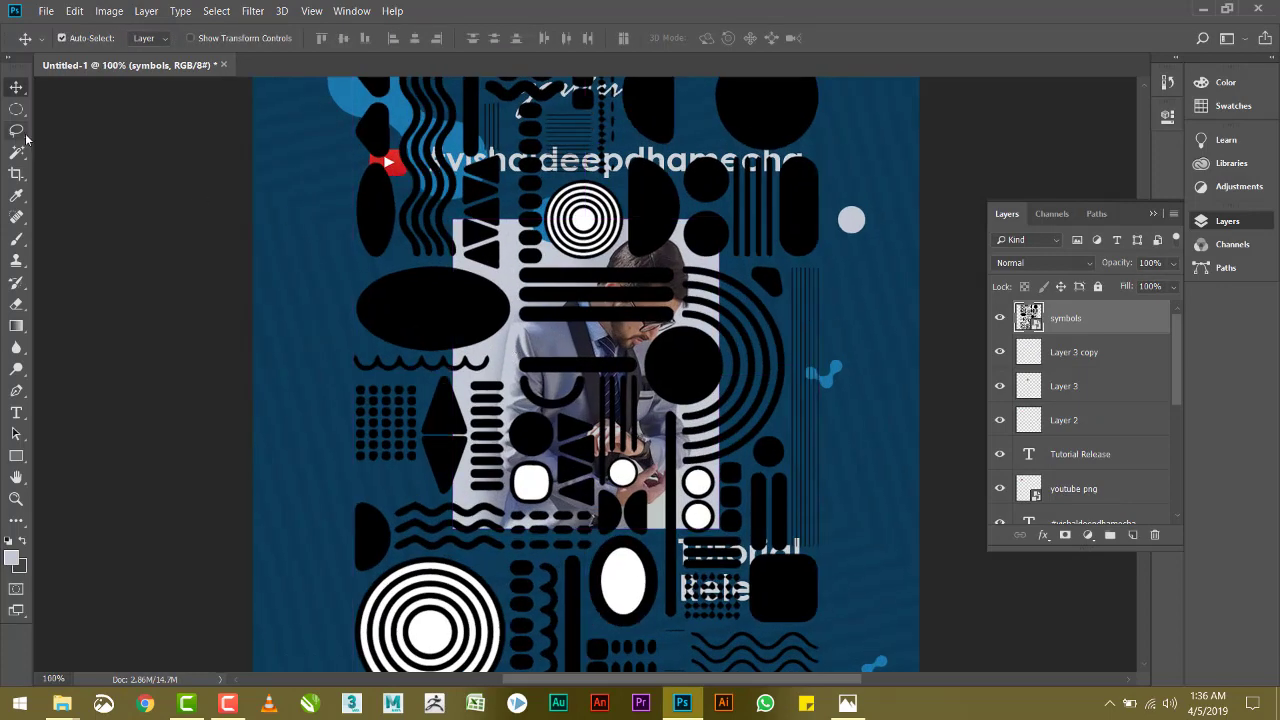
click(17, 152)
click(716, 366)
scroll(716, 366, up, 5)
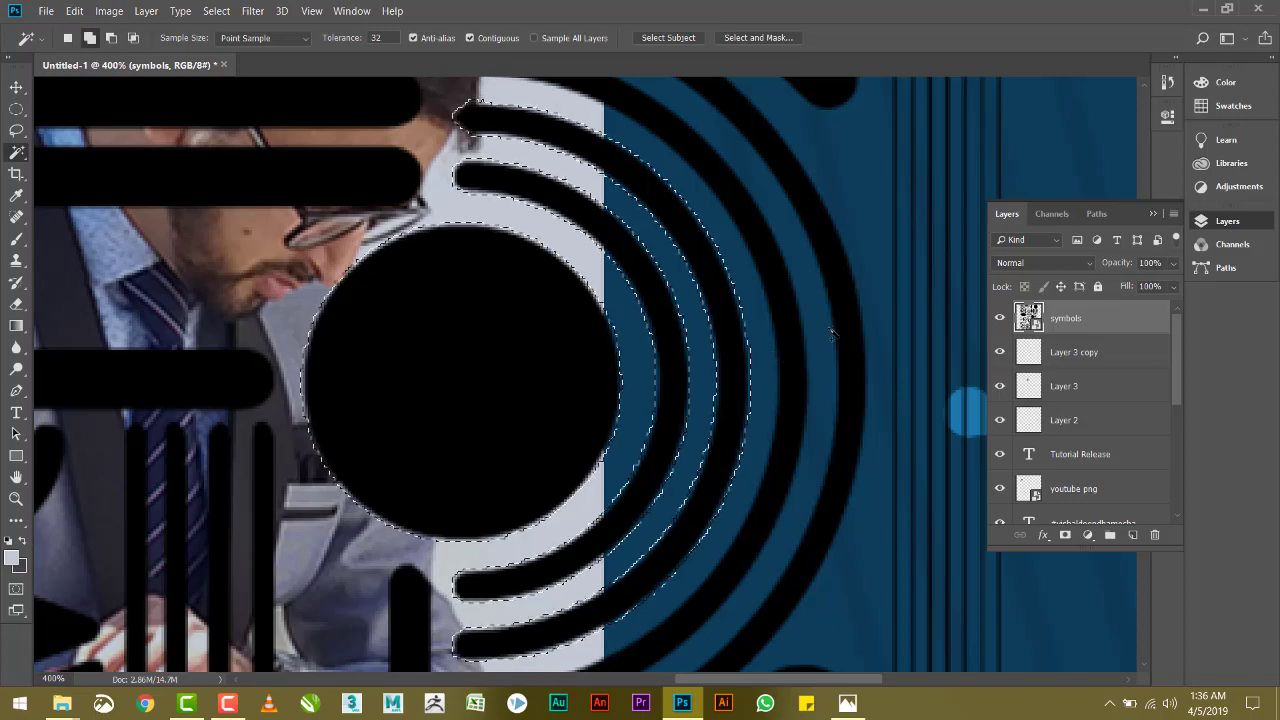
shift+click(851, 327)
key(ctrl+0)
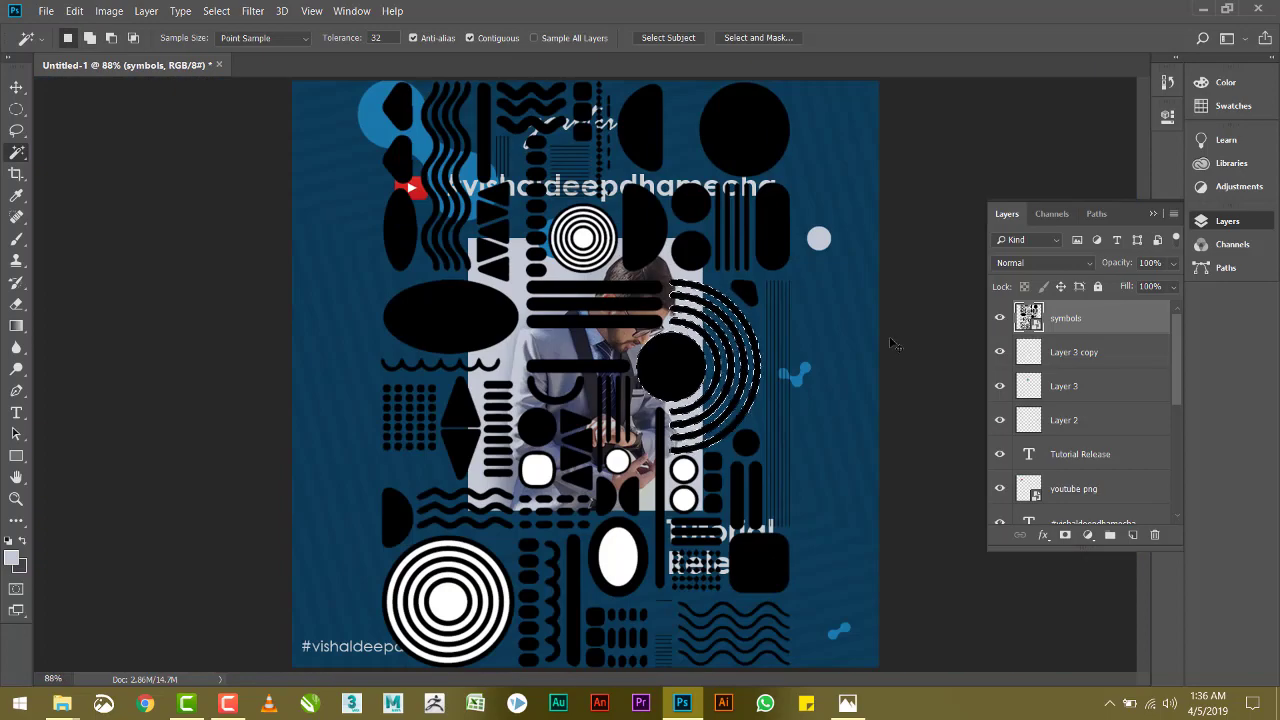
key(ctrl+j)
click(1066, 352)
key(Delete)
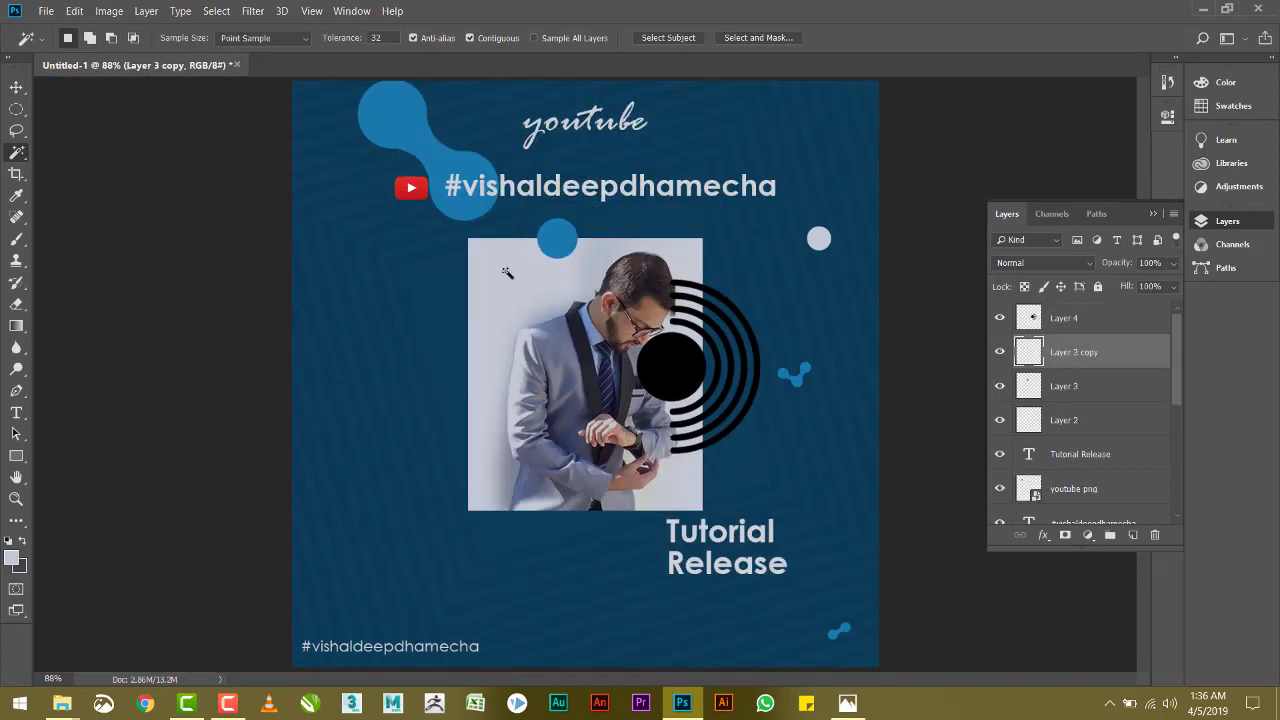
- Flip the ring graphic horizontally and position it against the photo's left edge
click(16, 87)
drag(740, 410, 576, 410)
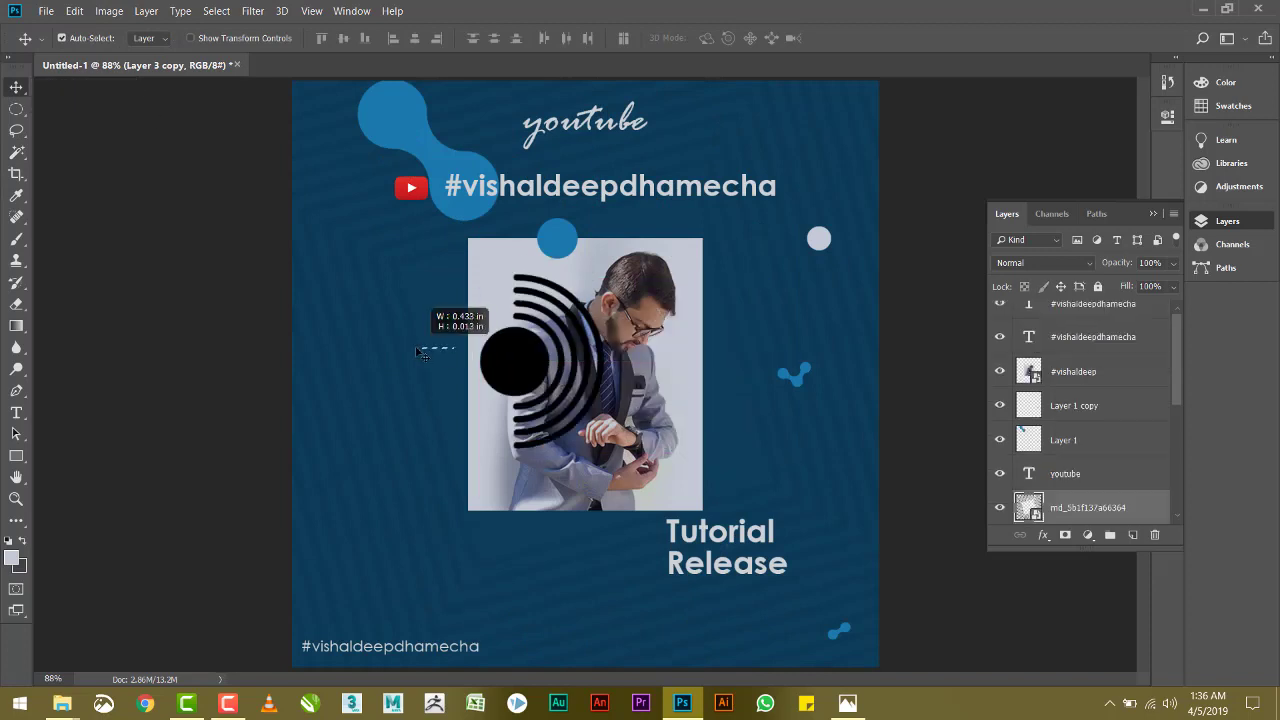
key(ctrl+t)
right_click(440, 385)
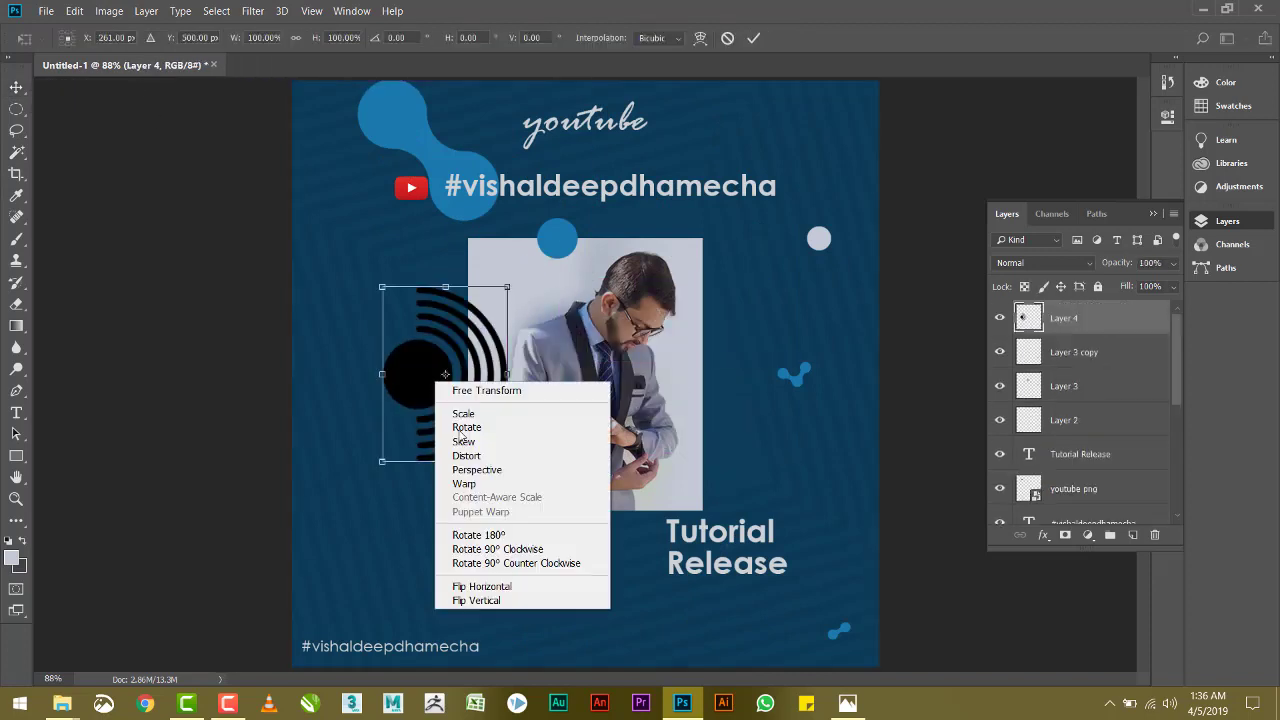
click(482, 587)
key(Return)
drag(472, 396, 478, 432)
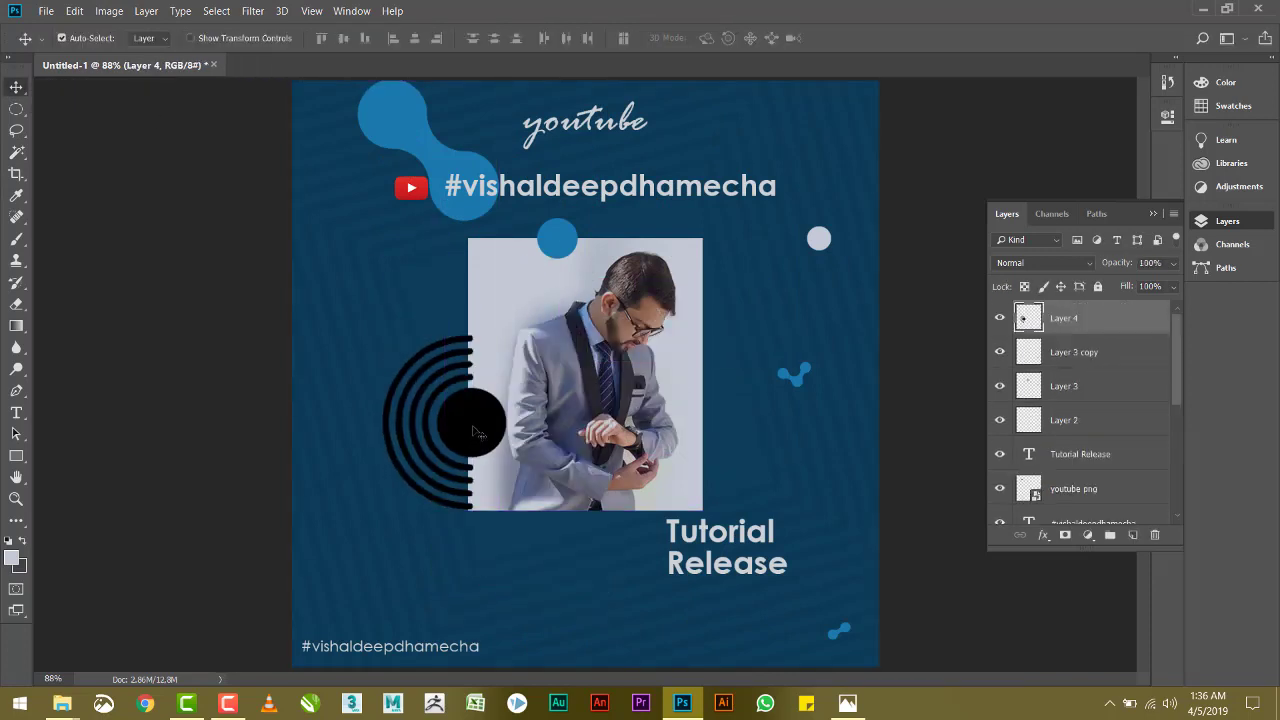
- Fill the rings with the top-left blob's blue and nudge them down slightly
ctrl+click(1028, 318)
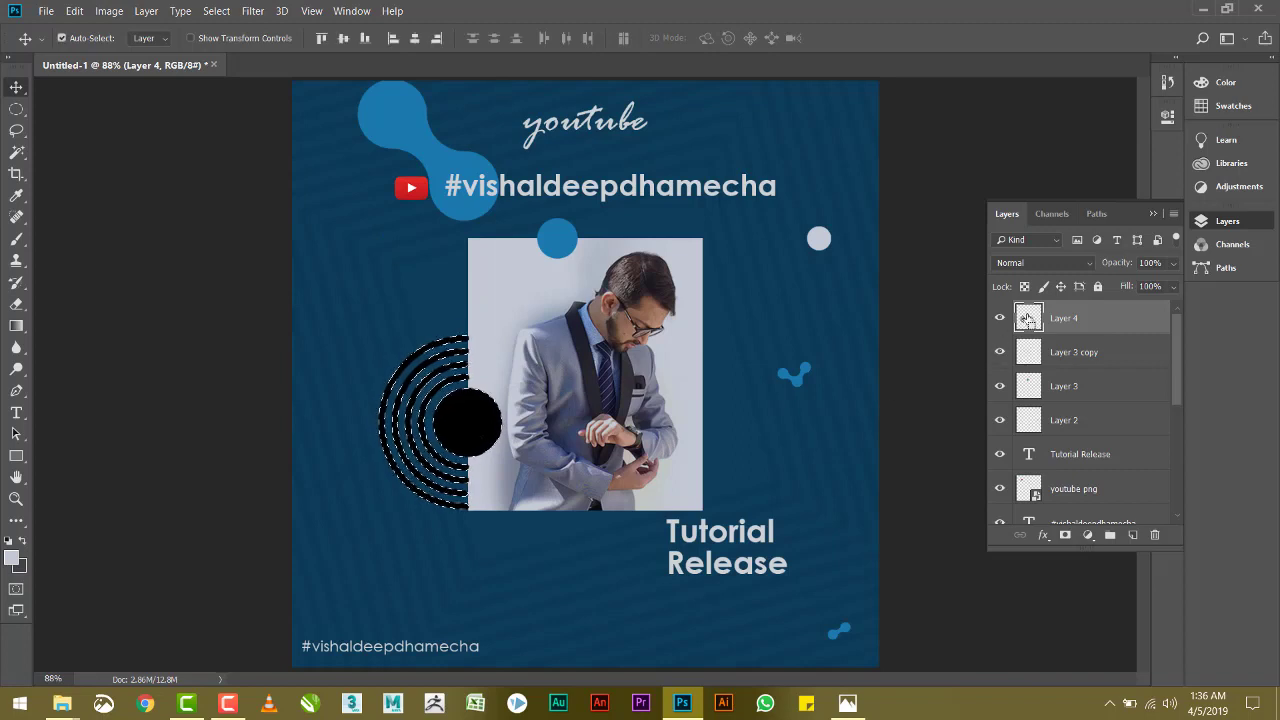
key(alt+BackSpace)
key(i)
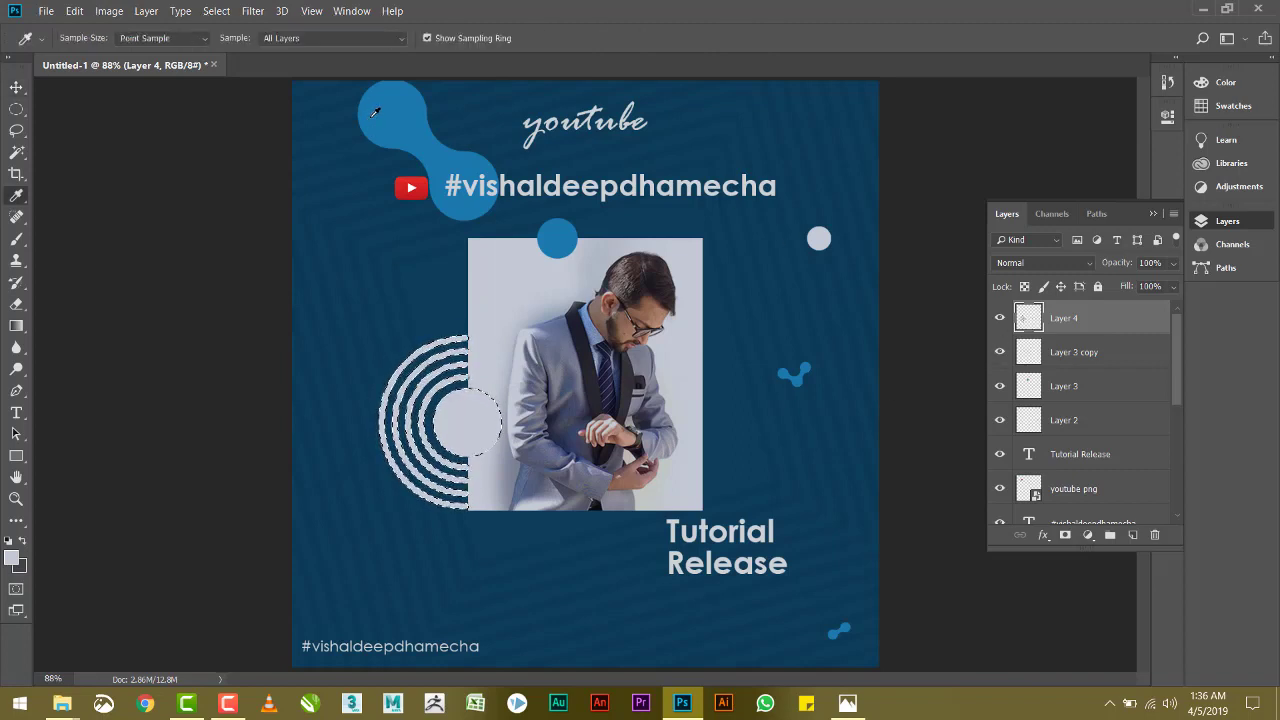
click(367, 127)
key(alt+BackSpace)
key(ctrl+d)
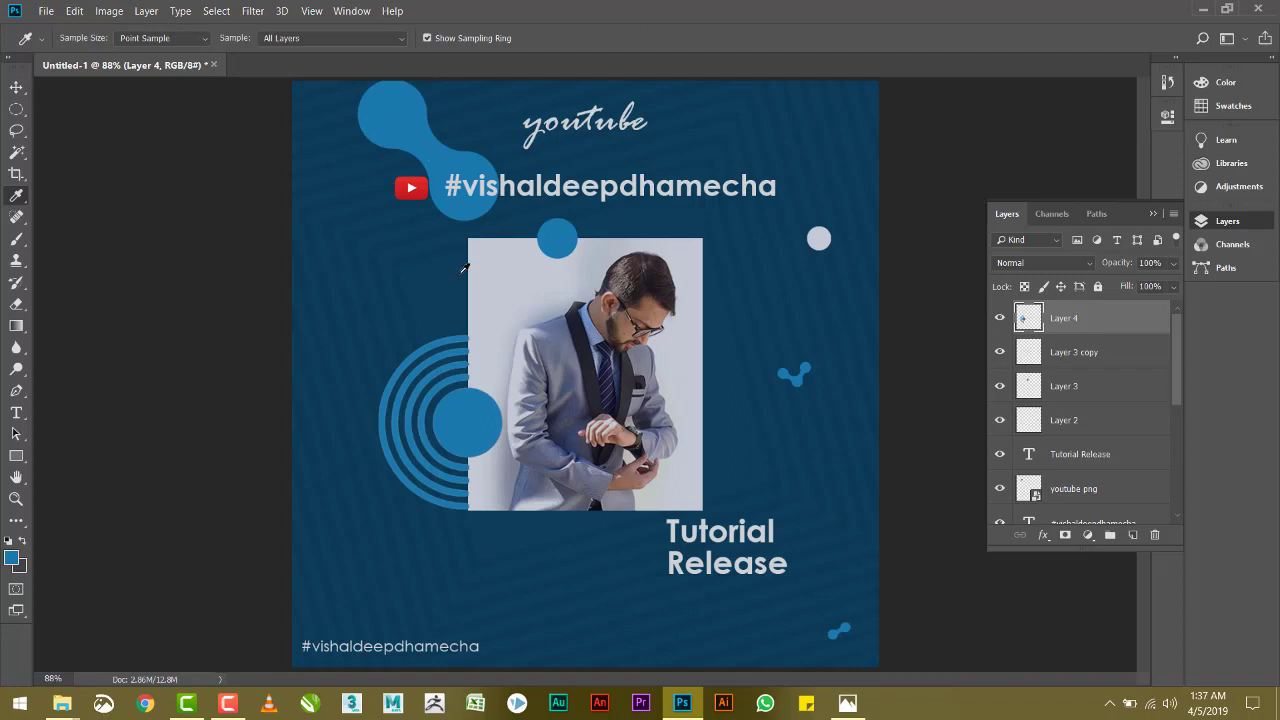
key(v)
key(Down)
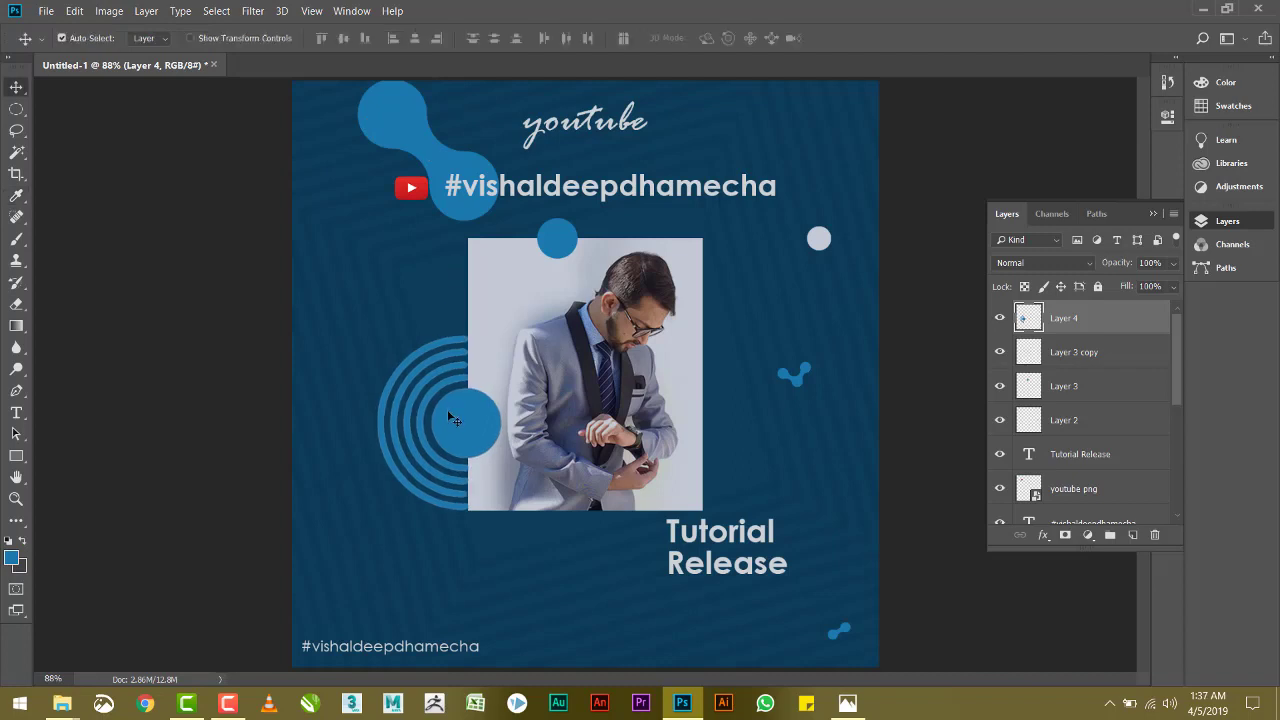
key(Down)
key(Down)
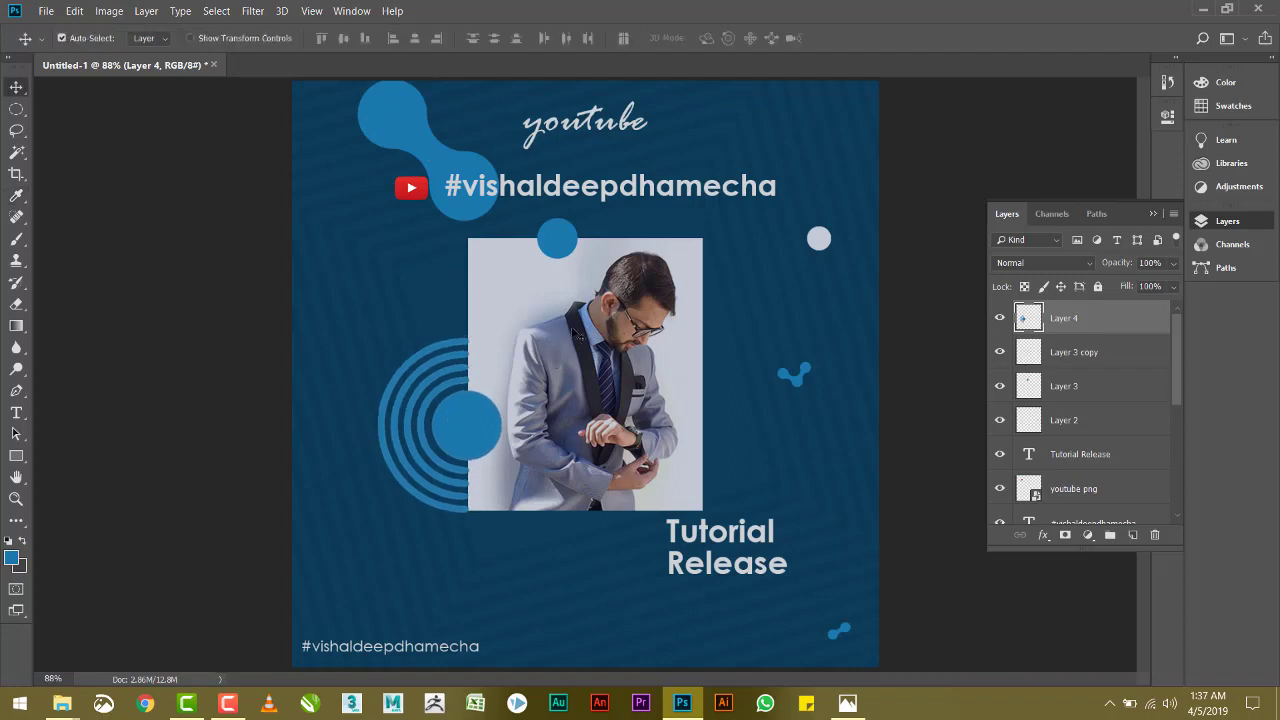
- Collapse the Layers panel to show the finished Tutorial Release poster
click(1155, 215)
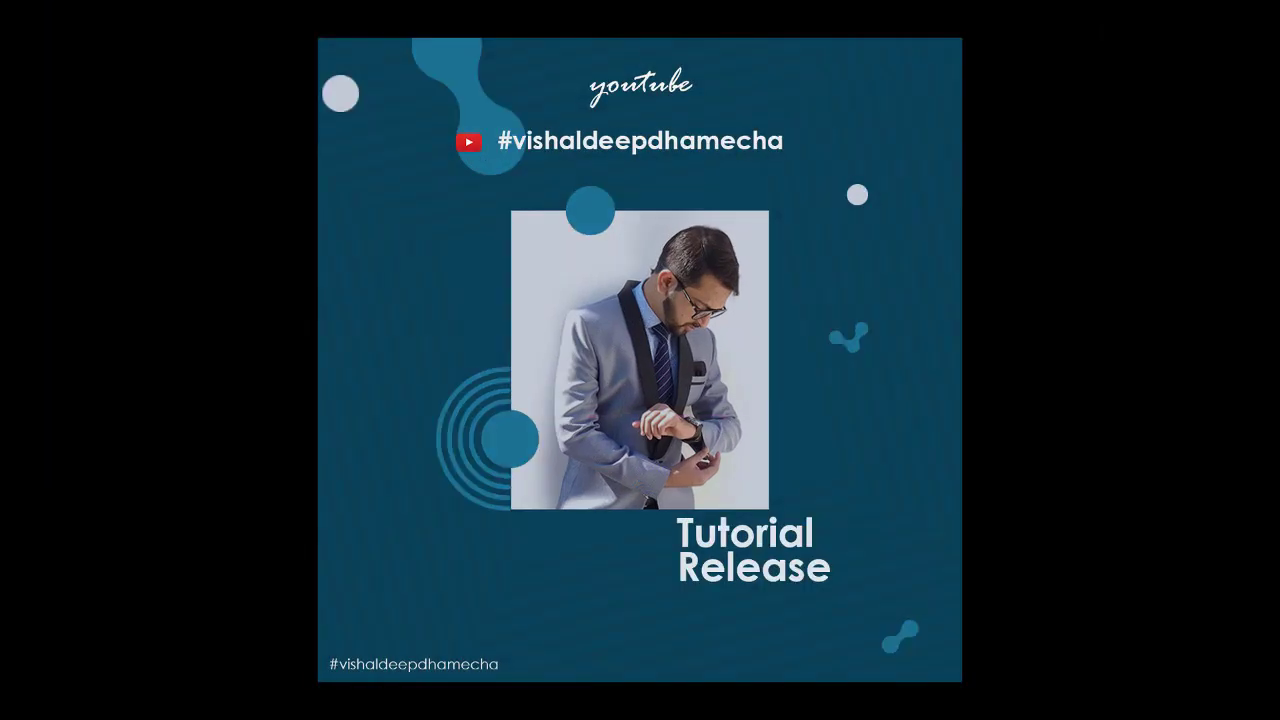